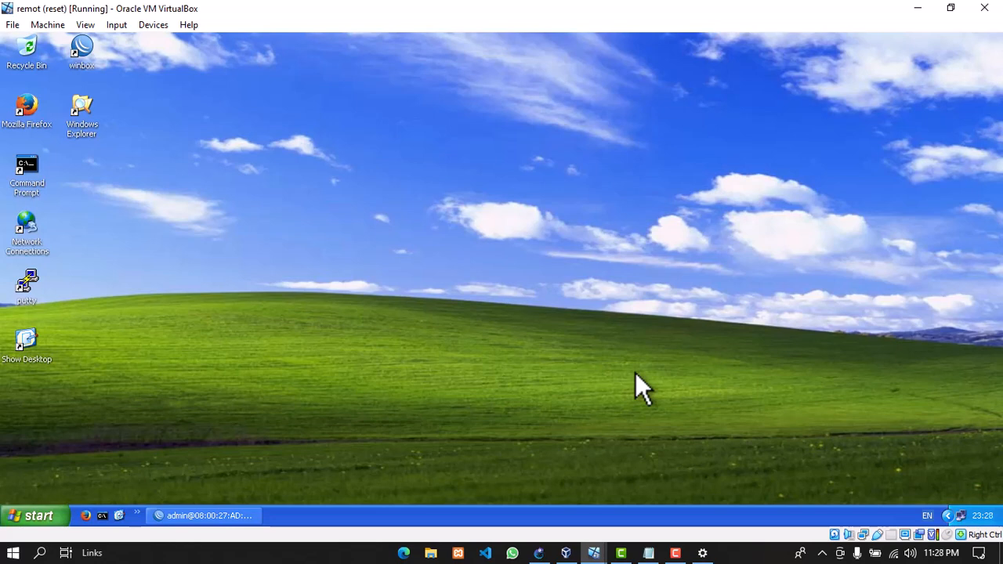
Switch from the VirtualBox XP guest to the GNS3 'vlan sukses' topology window
click(540, 554)
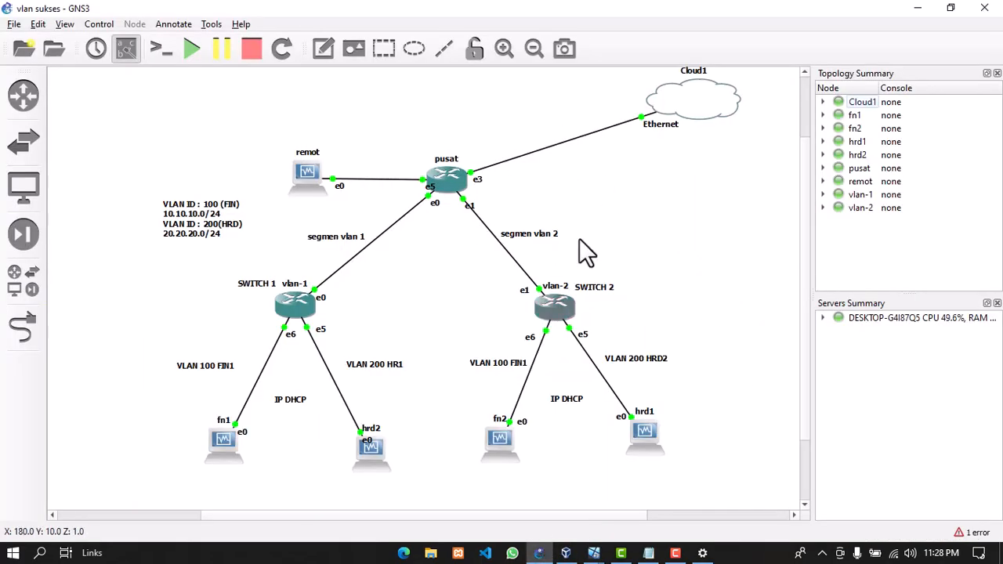
Read the FIN and HRD hotspot notes in Notepad, then bring up the running VirtualBox machines
click(648, 553)
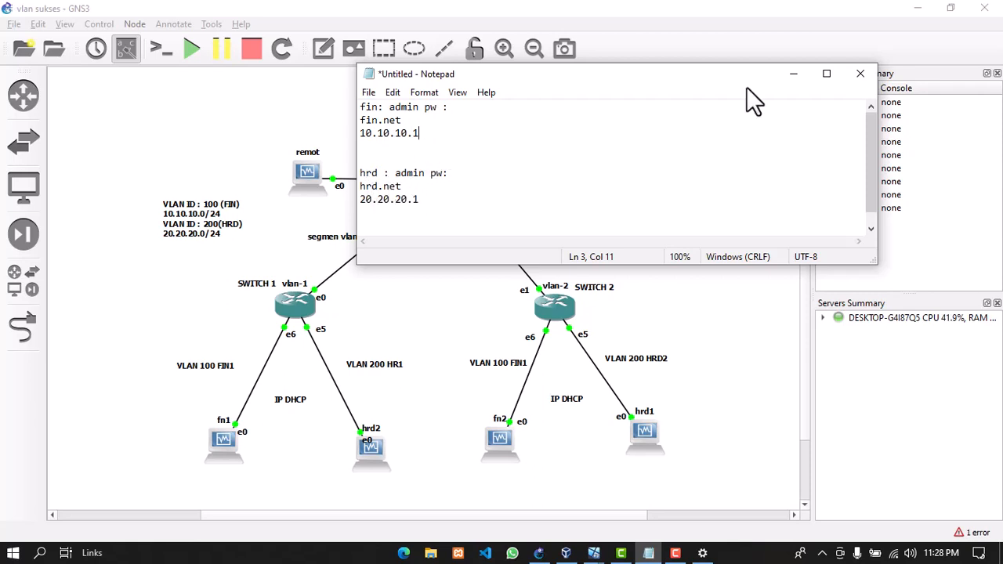
click(780, 76)
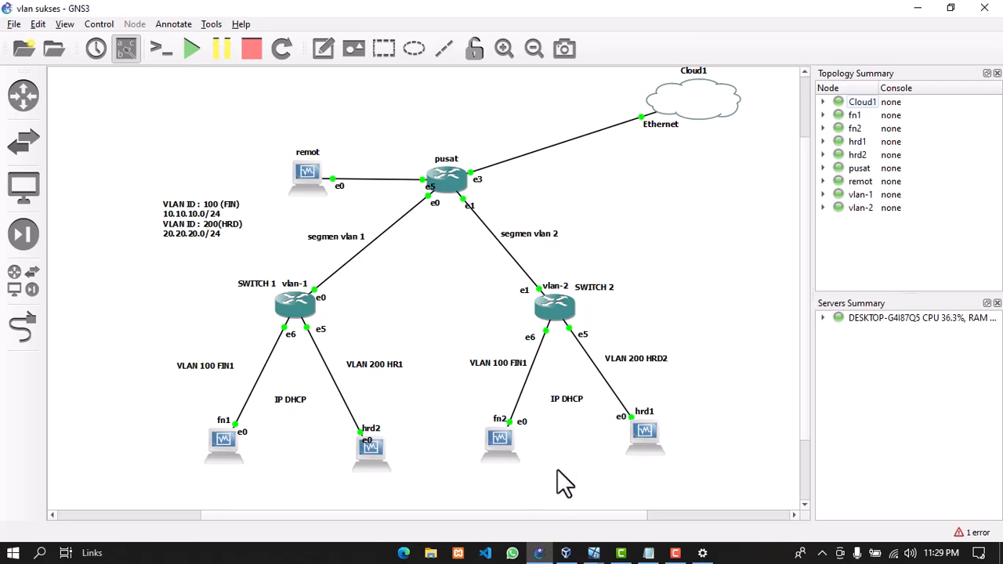
click(593, 552)
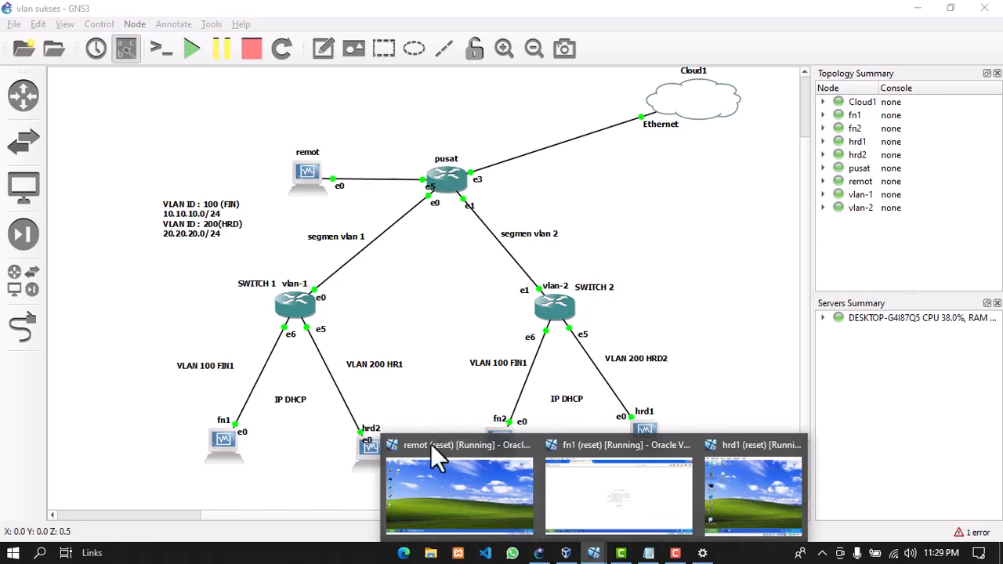
On the remot VM, connect to the router with WinBox and widen the interface Name column
click(436, 489)
double_click(79, 46)
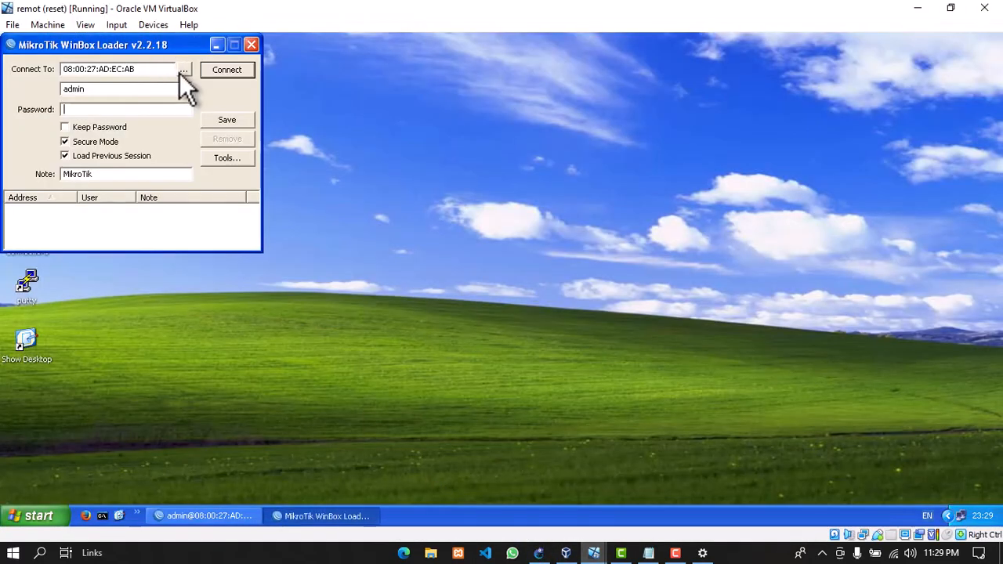
click(224, 72)
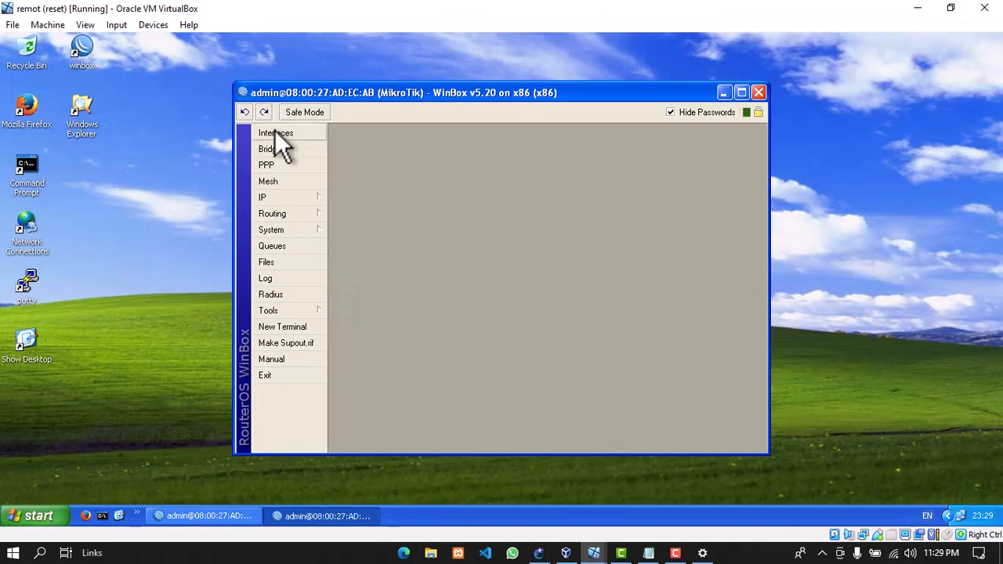
click(276, 132)
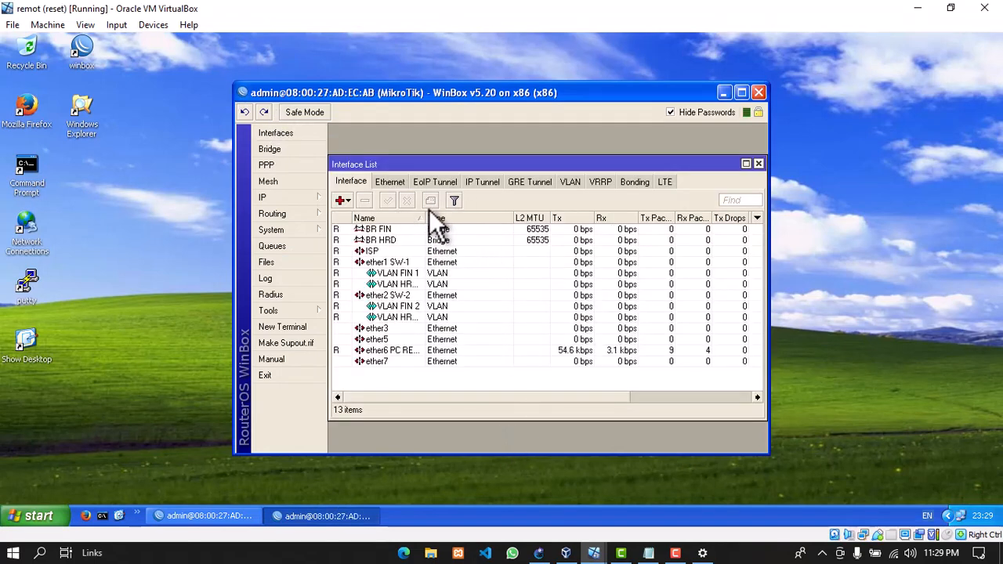
drag(426, 213, 472, 216)
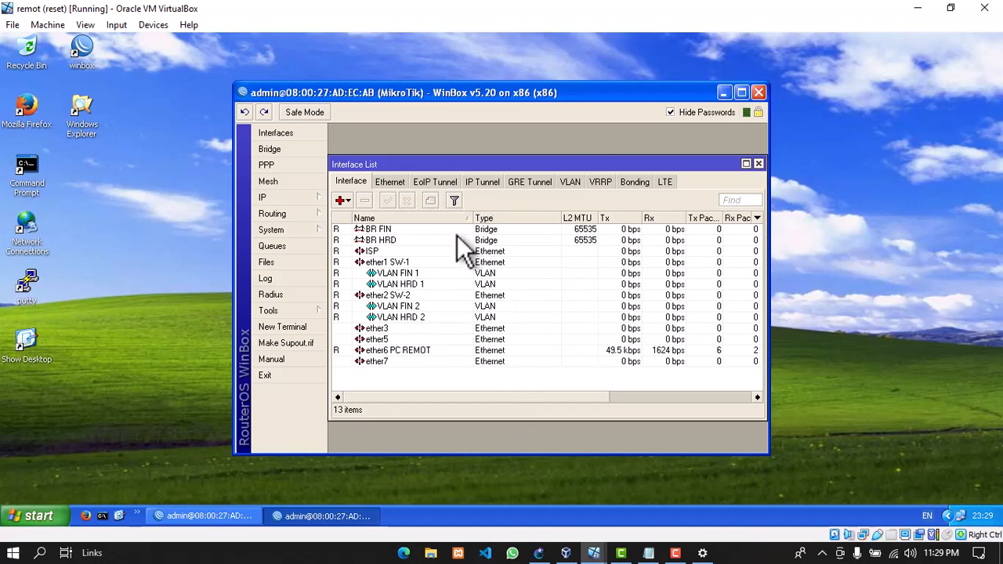
click(319, 200)
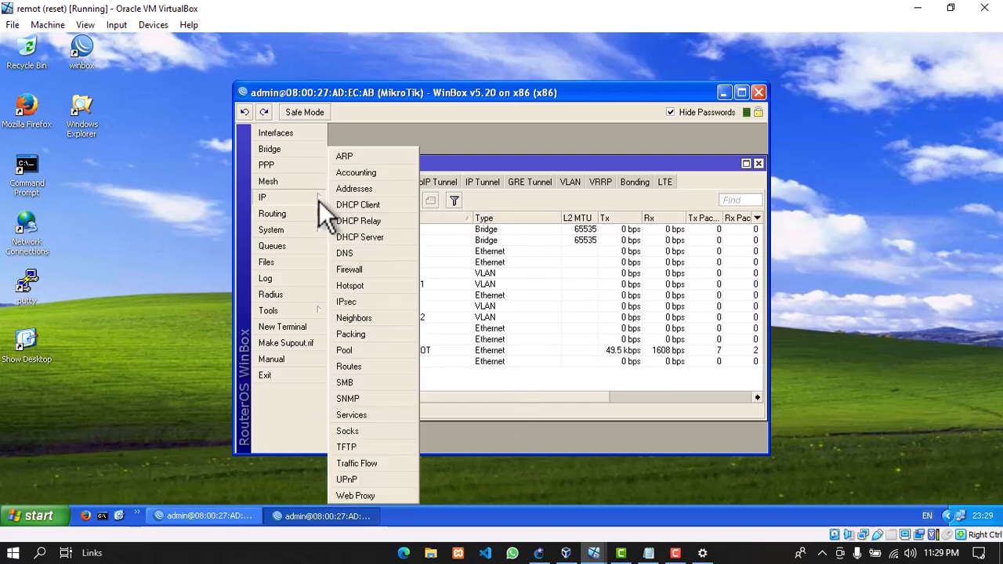
click(603, 162)
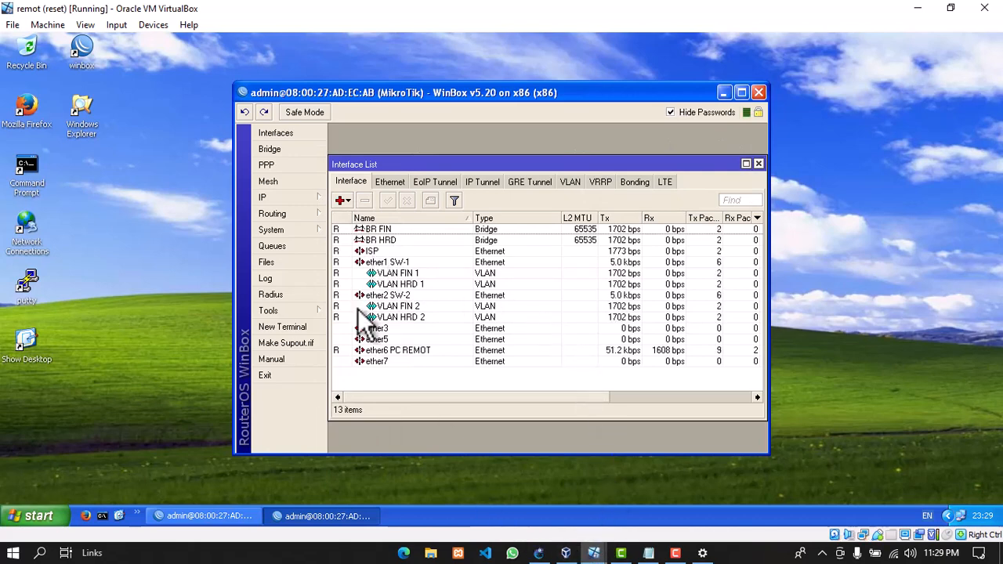
Ping 8.8.8.8 from a new router terminal, stop after two replies, and close the terminal
click(297, 328)
text(PI)
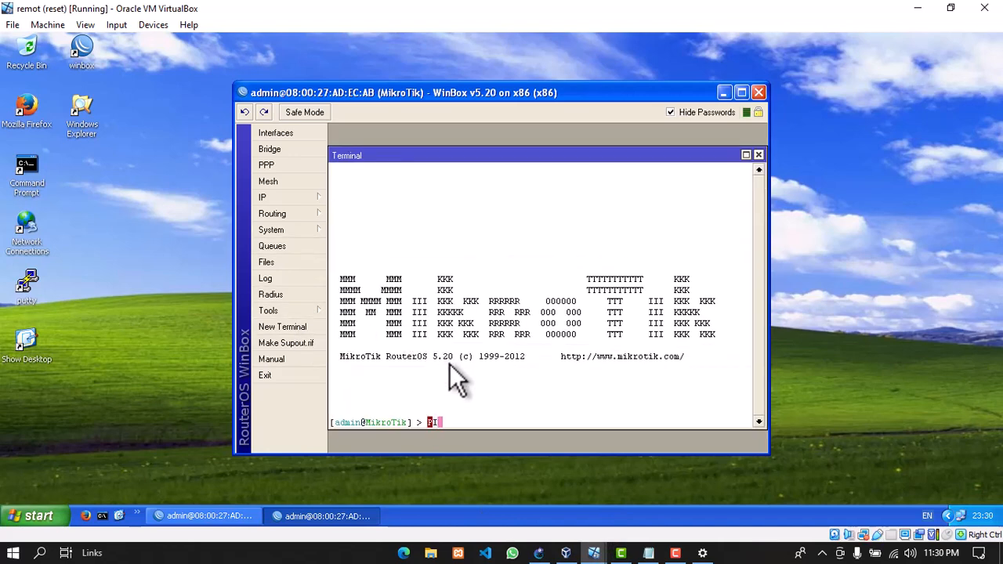
key(BackSpace)
text(ping 8.8.8.8)
key(Return)
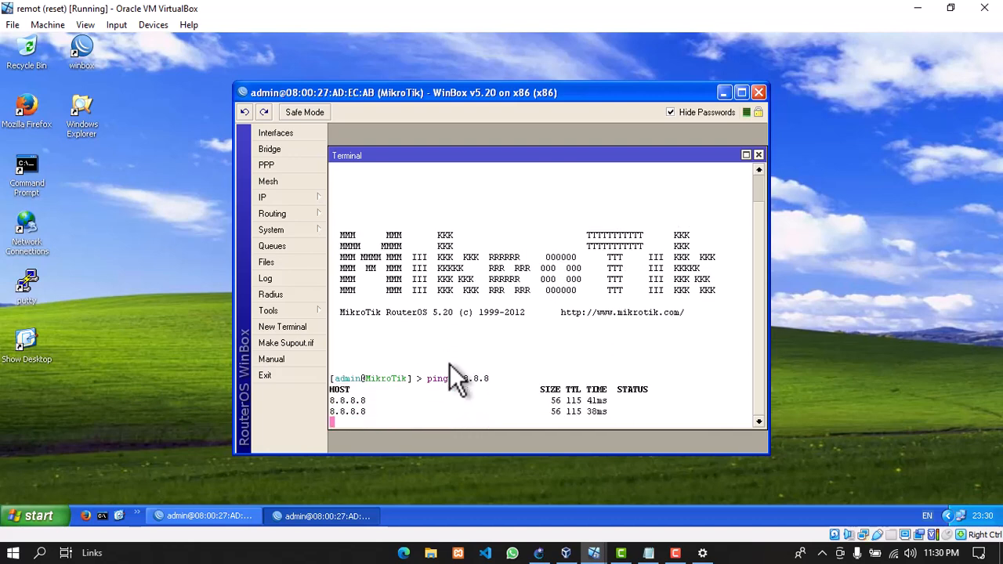
key(ctrl+c)
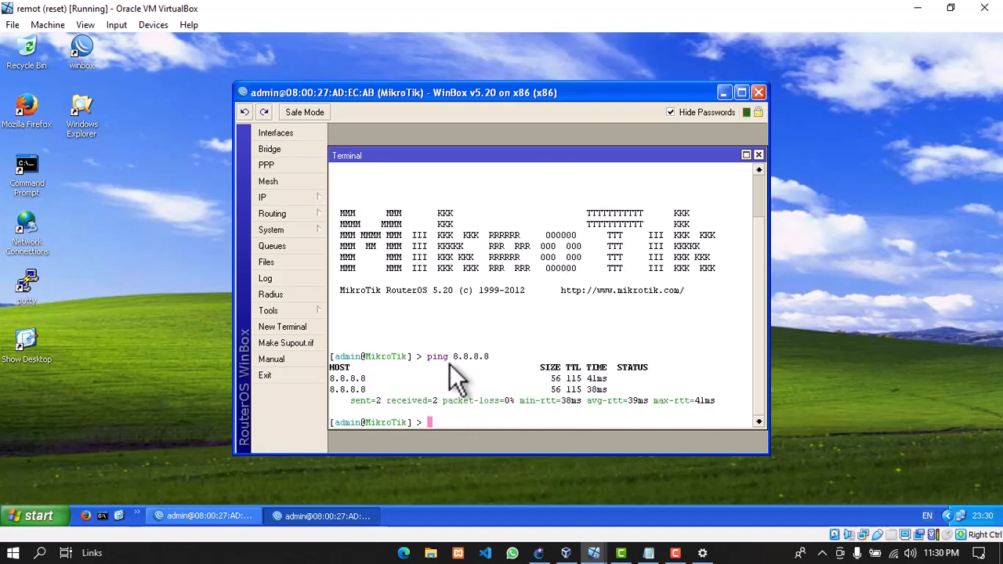
click(758, 155)
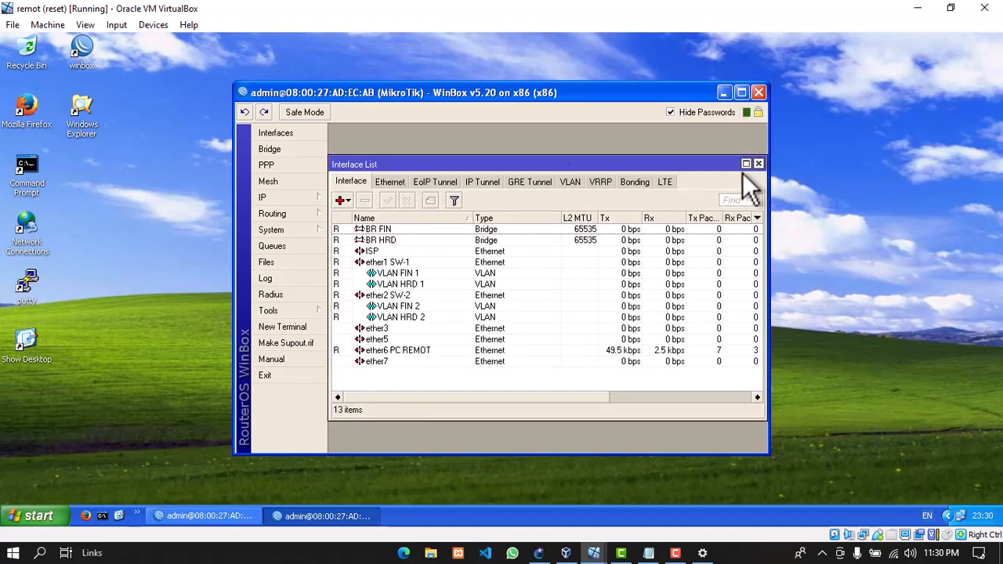
Close the interface list and confirm the firewall NAT tab holds no rules
click(757, 164)
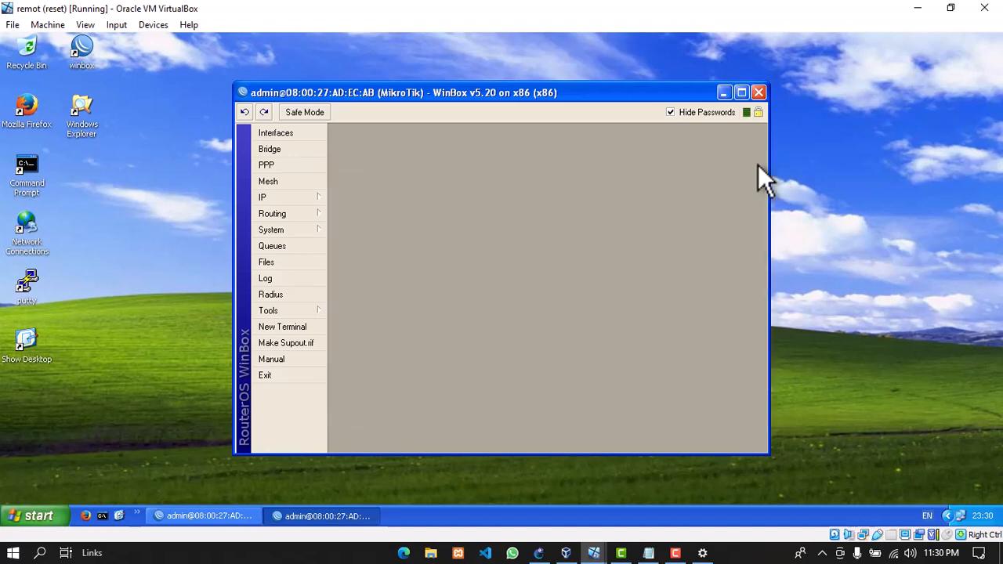
click(305, 198)
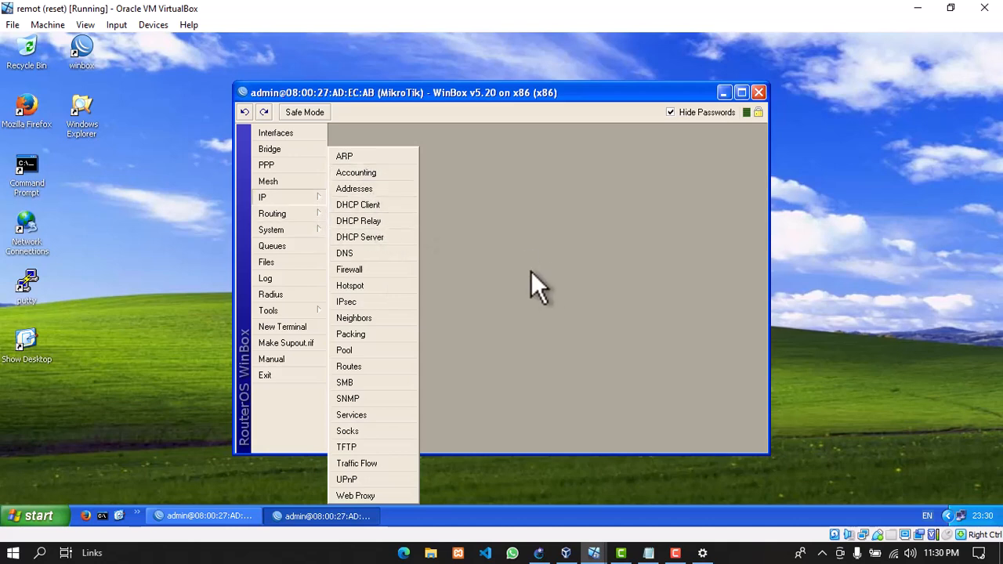
click(308, 210)
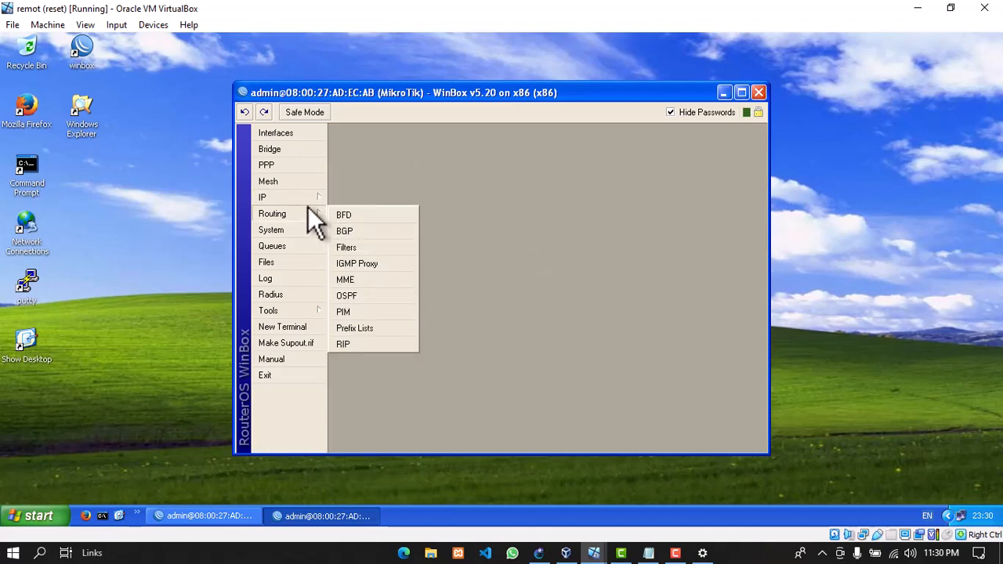
click(305, 197)
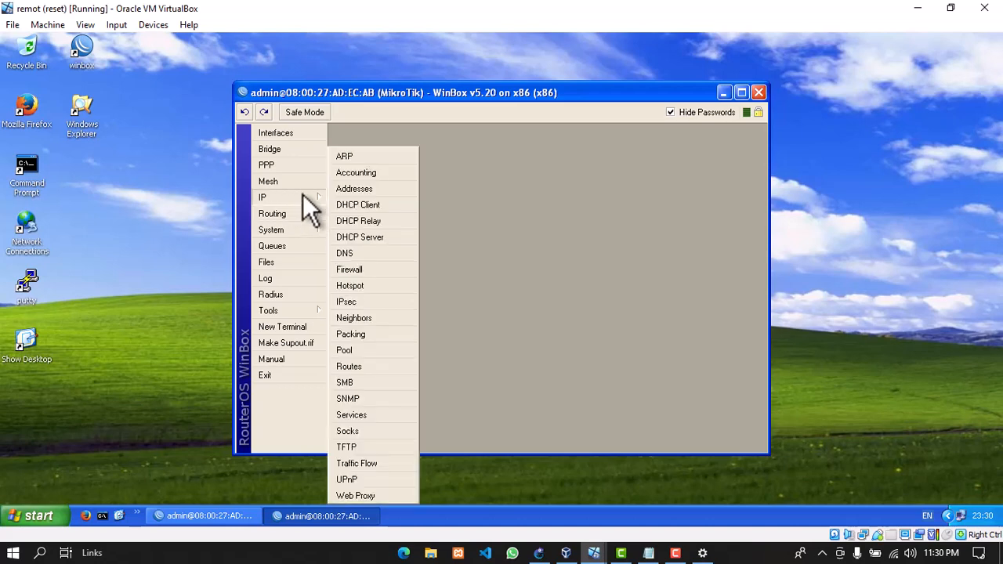
click(359, 272)
click(387, 186)
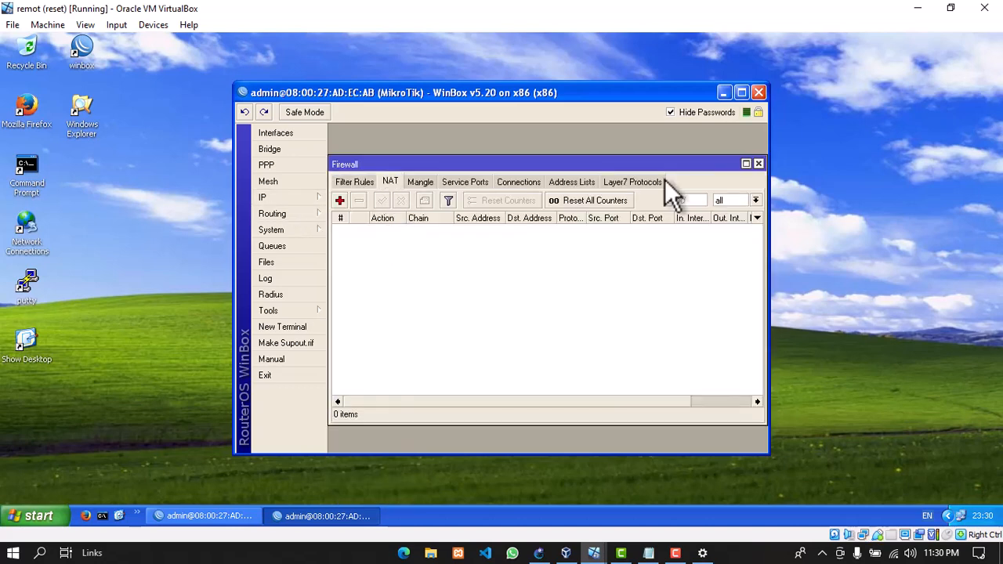
click(756, 164)
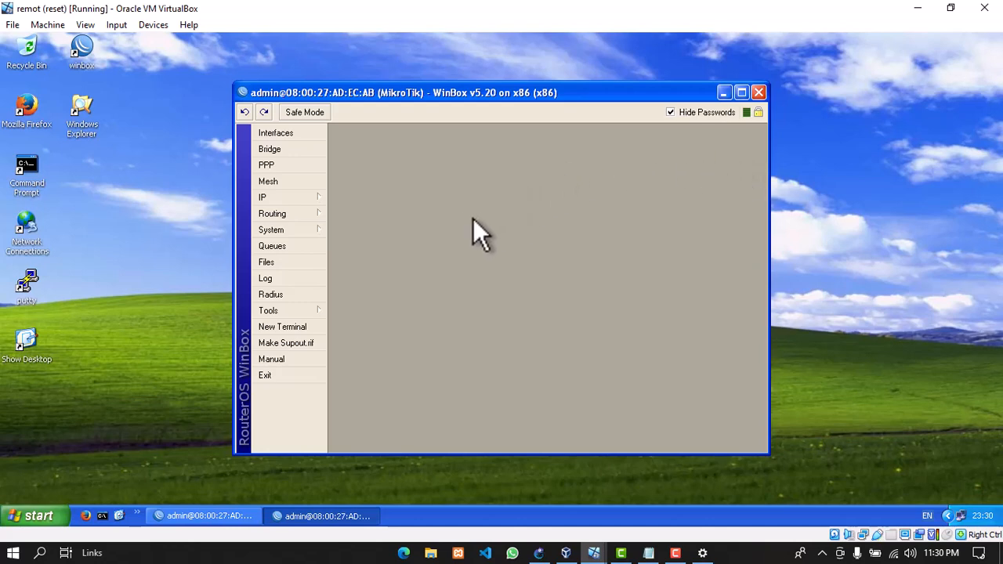
Start the Hotspot Setup wizard from IP > Hotspot
click(277, 197)
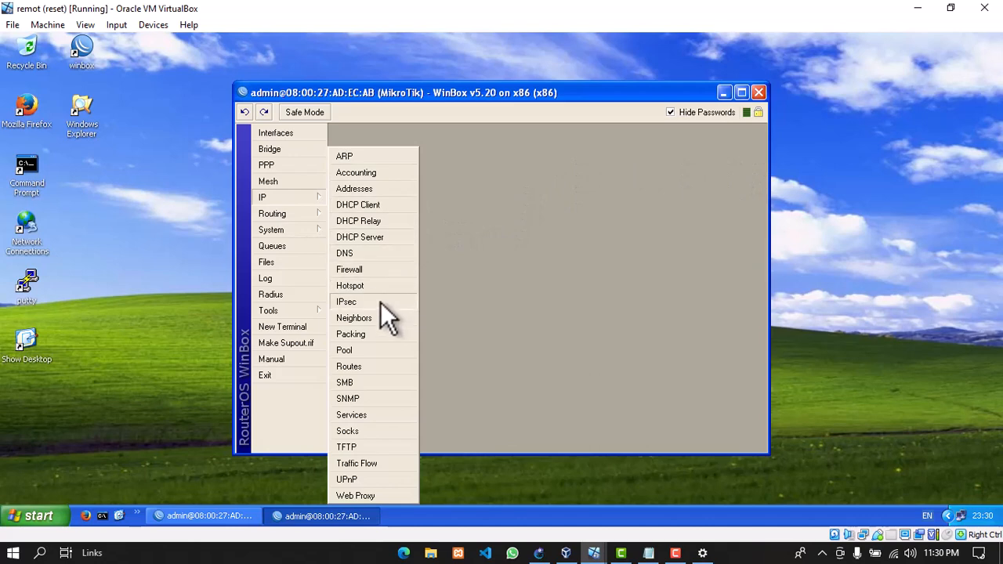
click(358, 285)
click(532, 200)
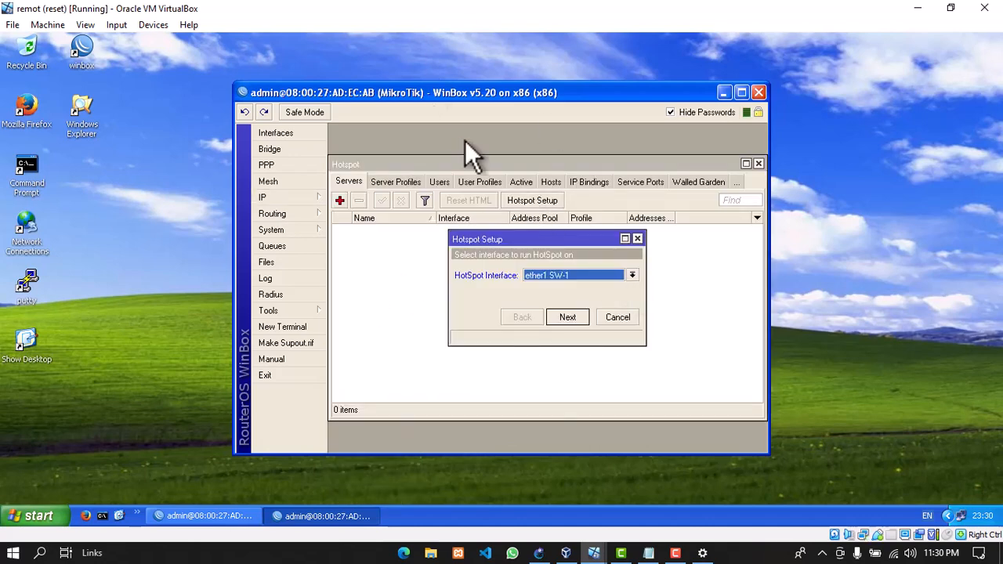
Choose BR FIN as the hotspot interface and append /24 to the FIN and HRD addresses in the notes
click(553, 276)
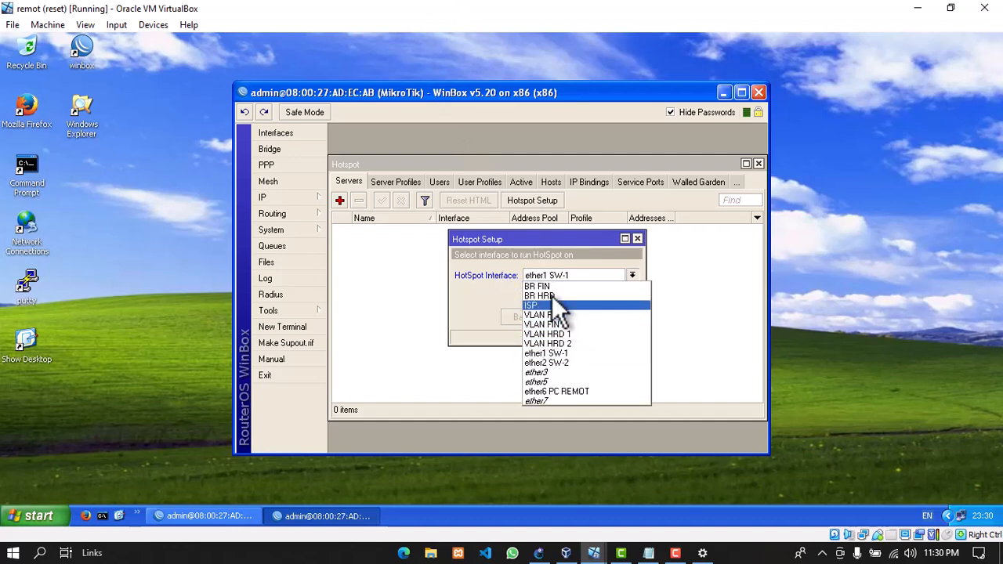
click(548, 287)
click(568, 318)
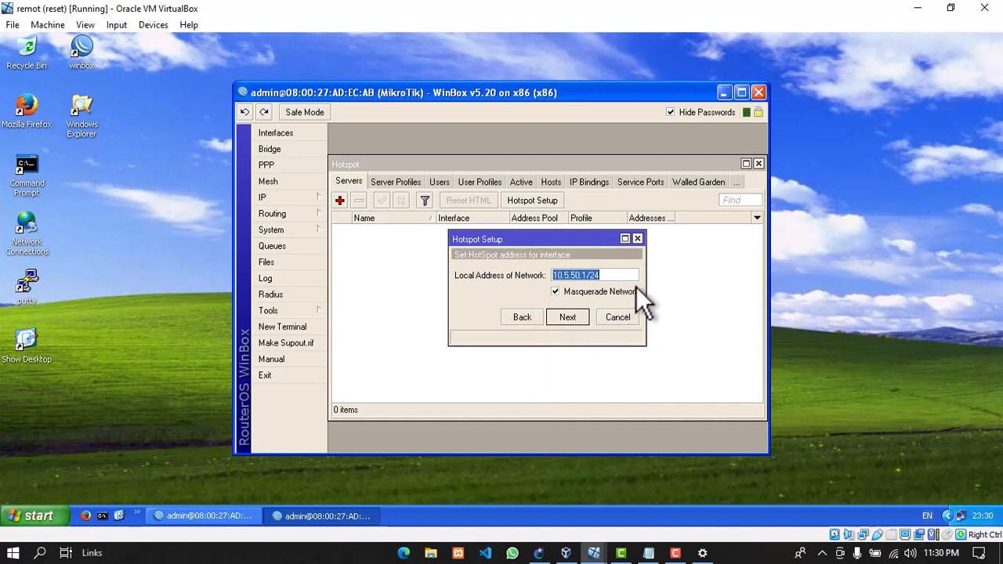
click(648, 553)
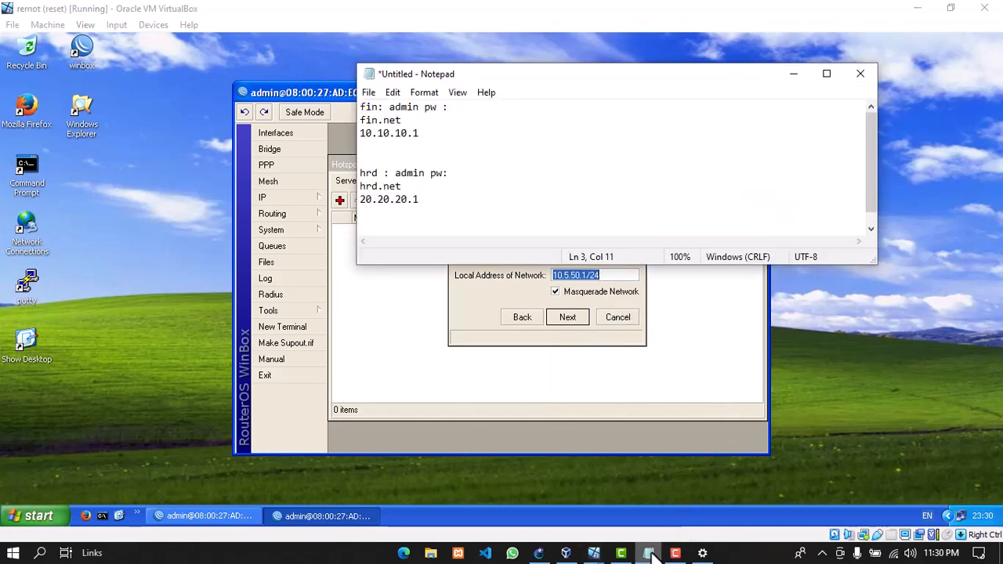
text(/24)
click(466, 205)
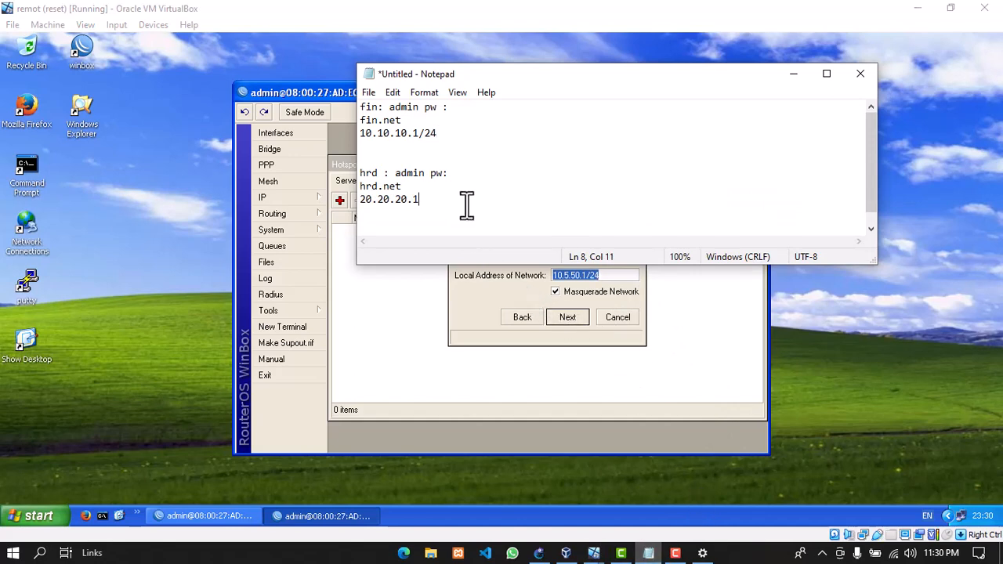
text(/24)
click(794, 74)
Set the hotspot local address to 10.10.10.1/24, keep the pool and no certificate, and skip SMTP
text(10.)
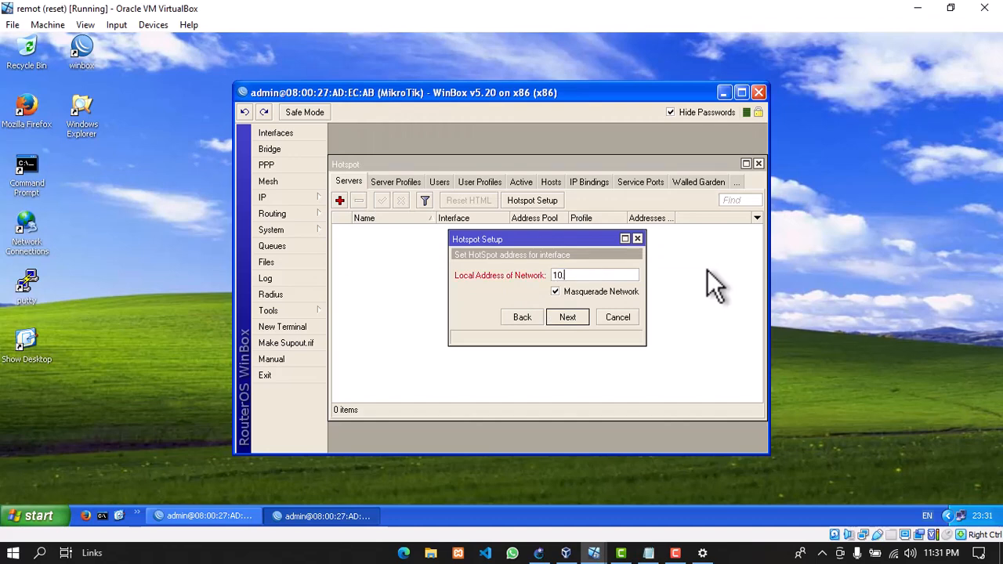
text(10.10.1/24)
click(576, 311)
click(576, 310)
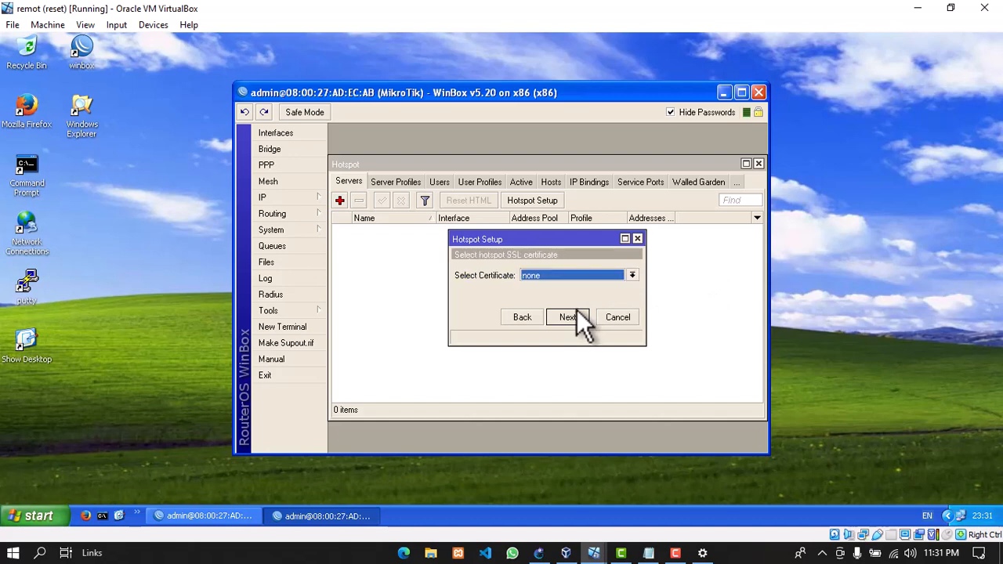
click(576, 310)
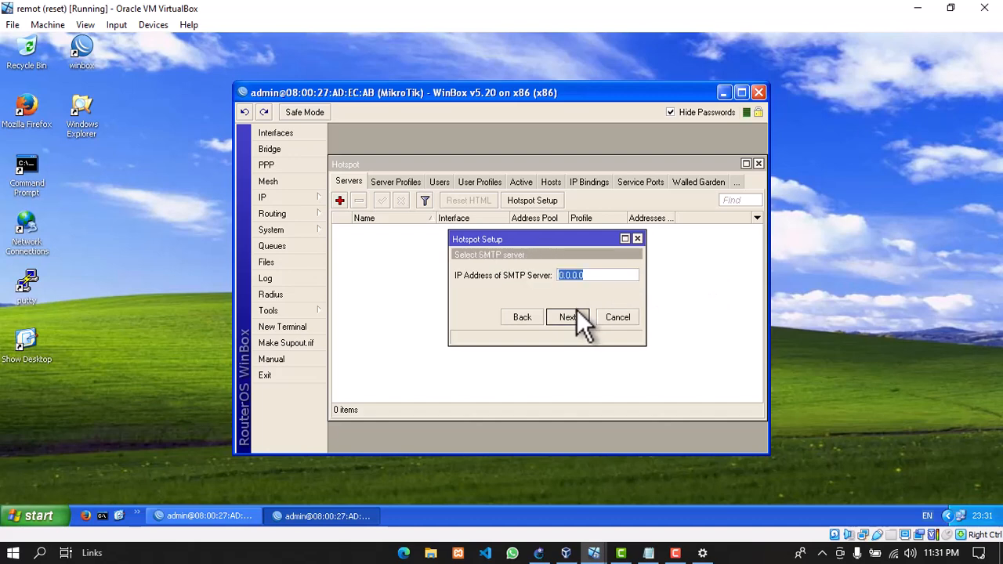
click(577, 310)
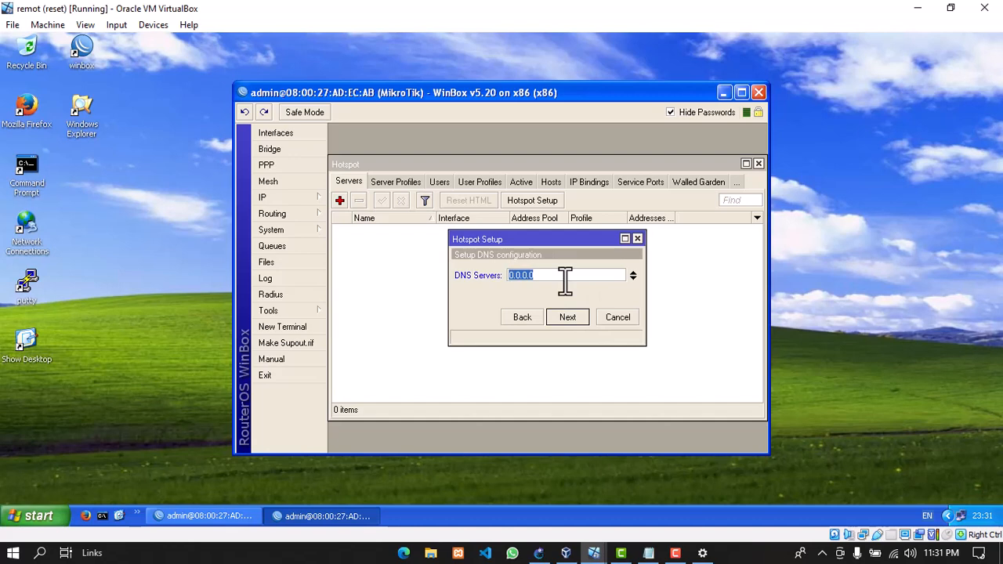
Enter 8.8.8.8 as the DNS server and fin.net as the DNS name
text(fin.net)
click(568, 317)
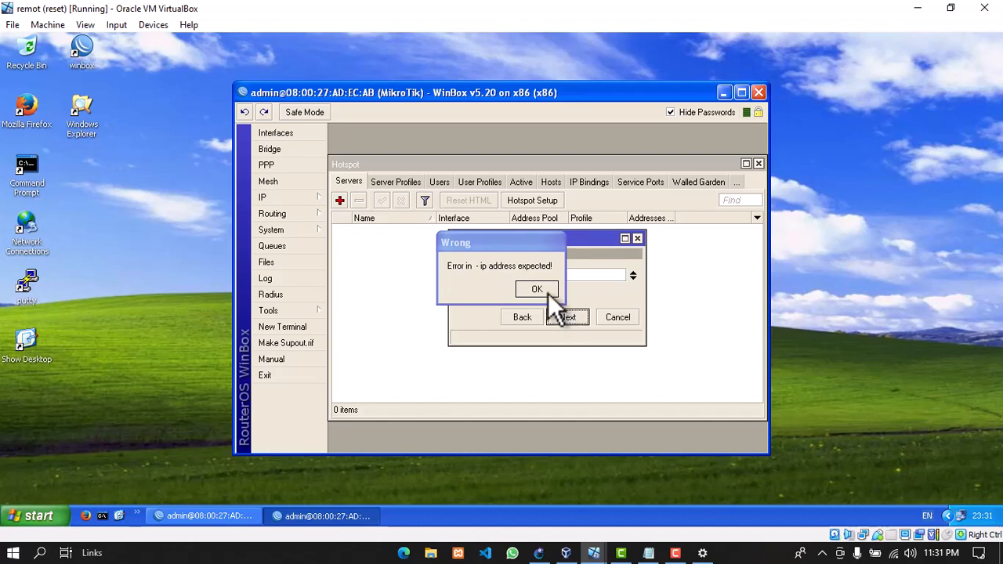
click(546, 292)
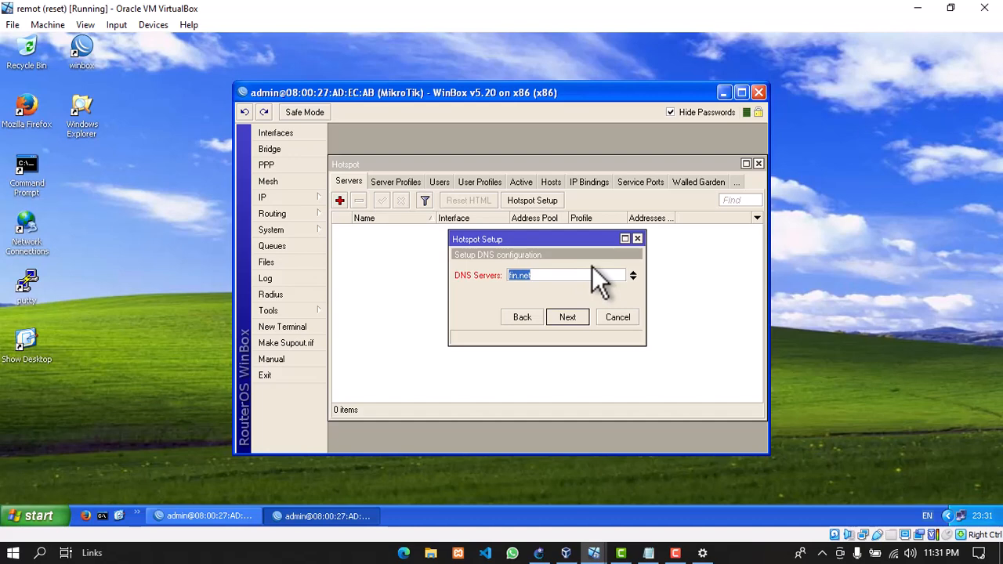
text(8.8.8.8)
click(568, 317)
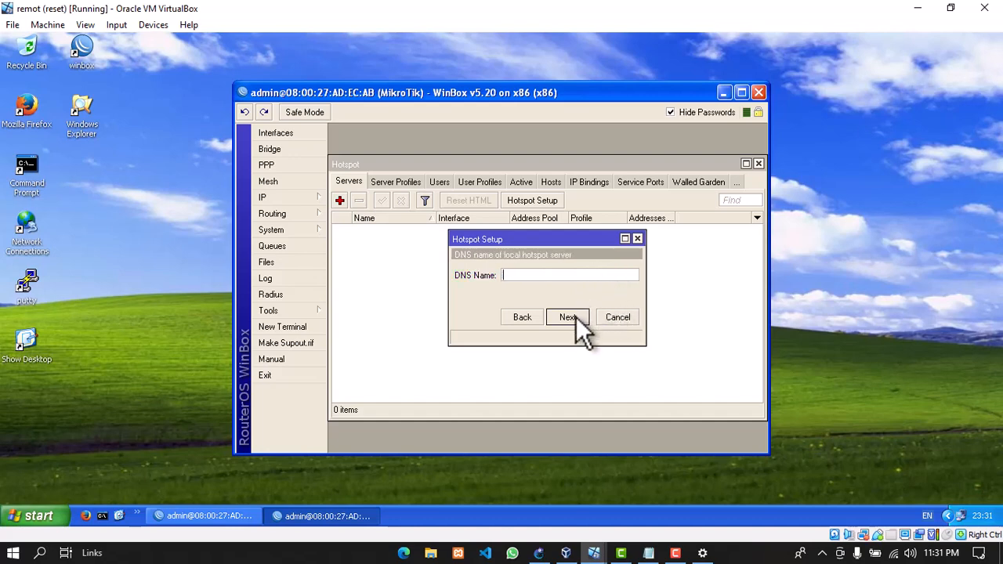
text(fin.net)
key(Return)
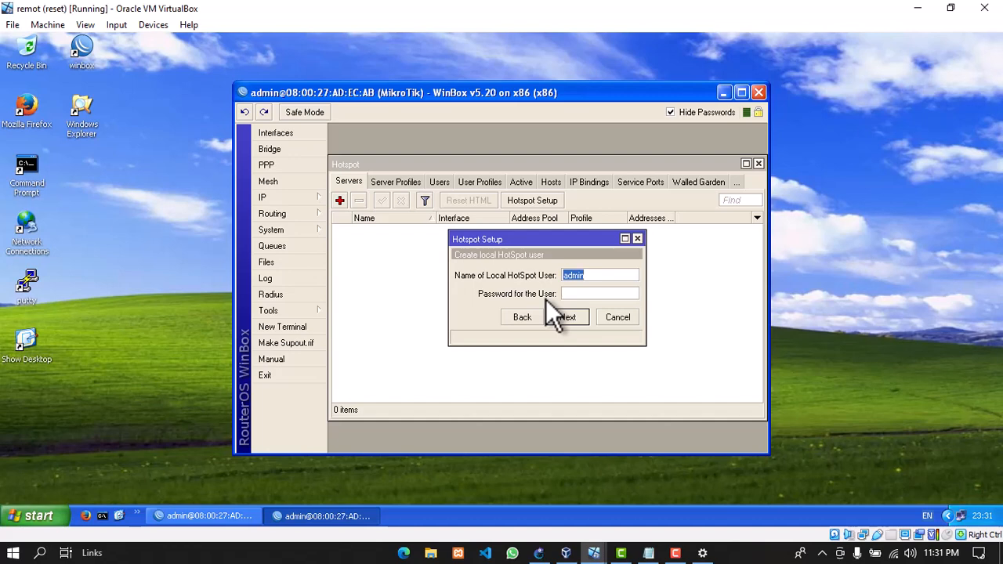
click(680, 553)
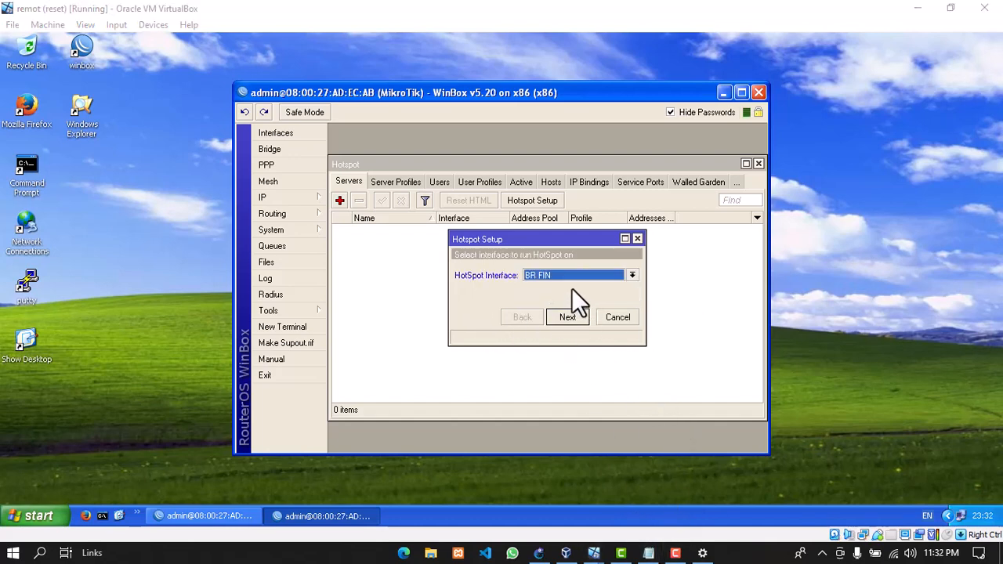
Keep BR FIN, 10.10.10.1/24 and the suggested pool, and choose no SSL certificate
click(569, 318)
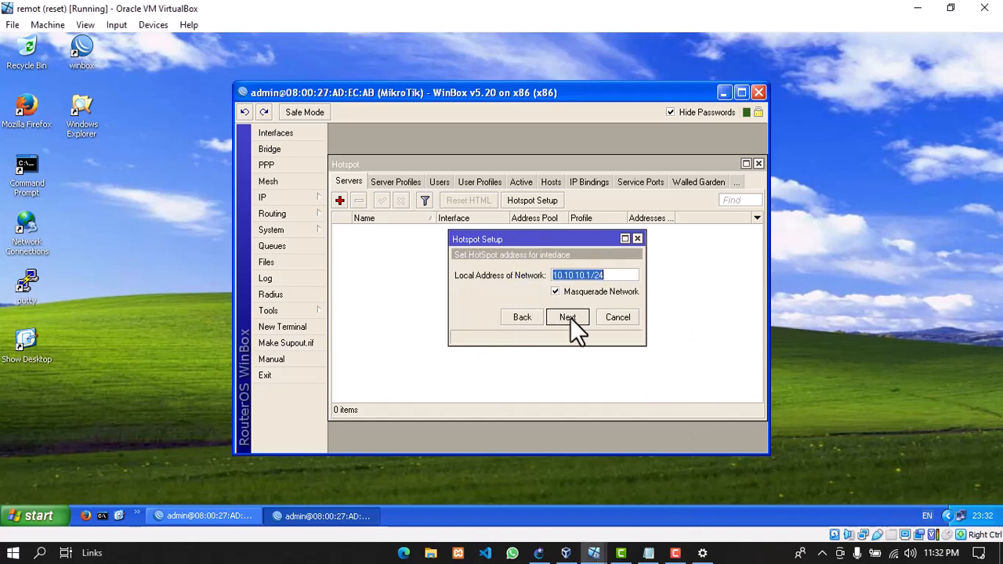
click(571, 317)
click(571, 317)
click(570, 316)
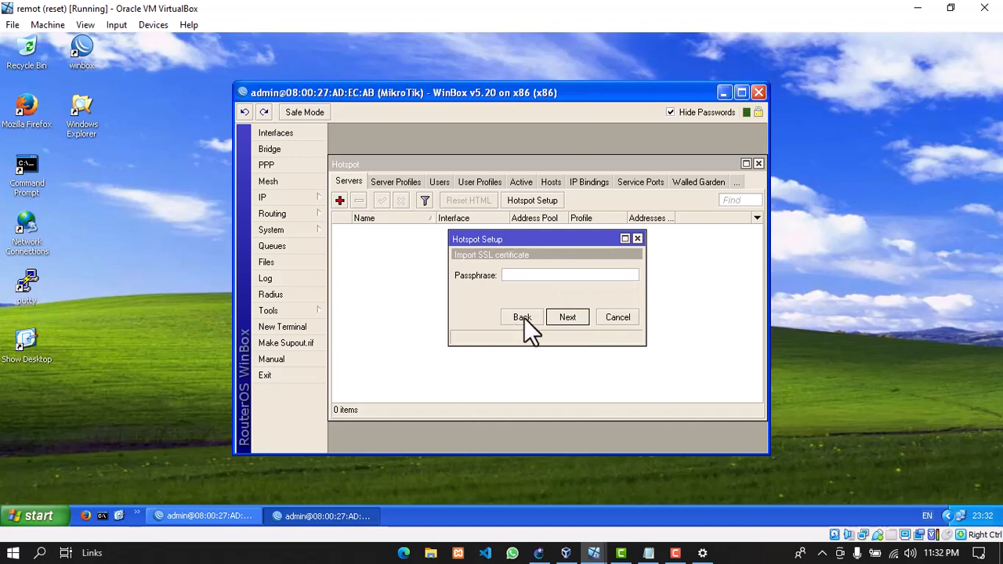
click(522, 317)
click(570, 274)
click(570, 286)
Skip SMTP, keep the DNS server and fin.net, and complete the FIN hotspot setup
click(566, 317)
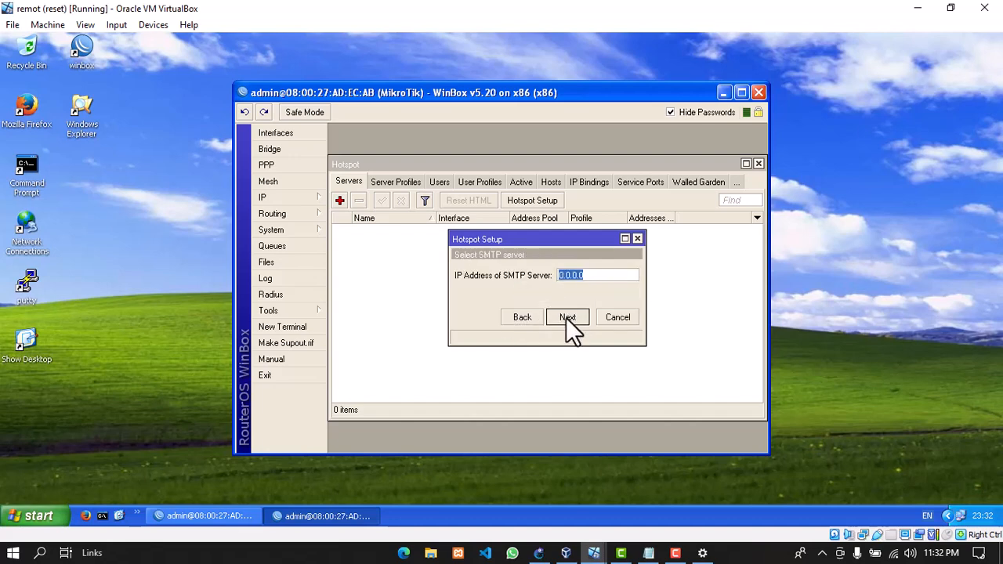
click(566, 317)
click(566, 318)
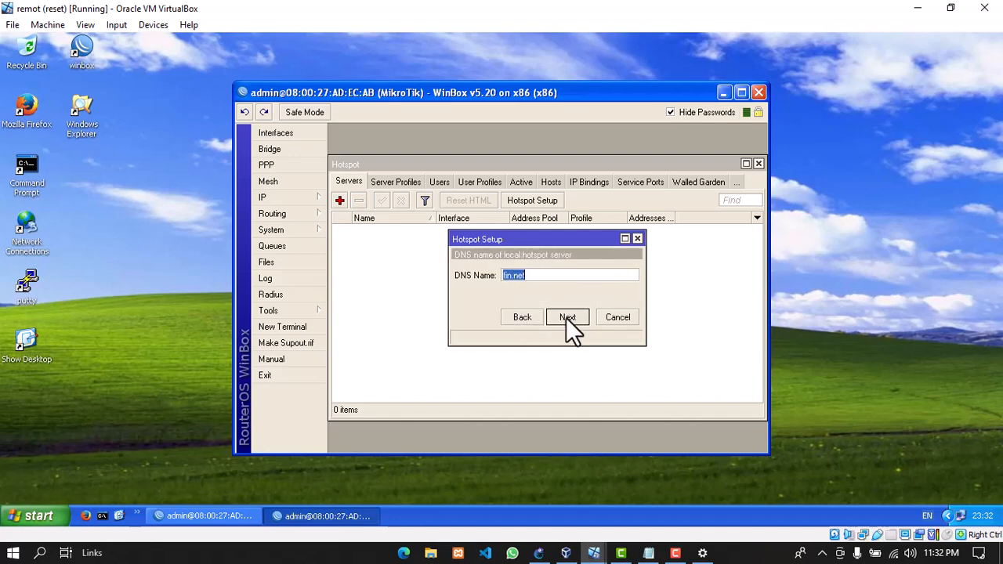
click(566, 317)
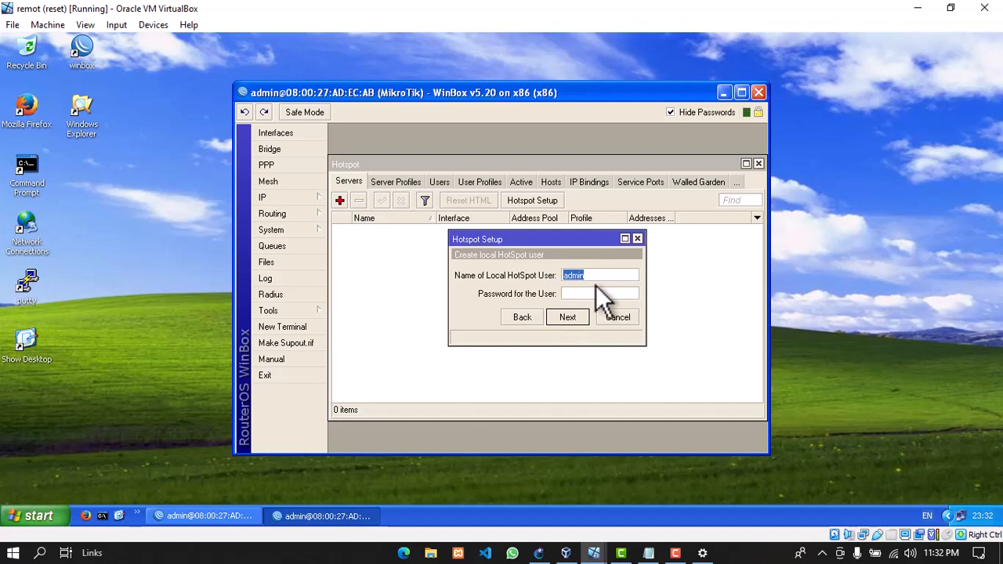
click(573, 319)
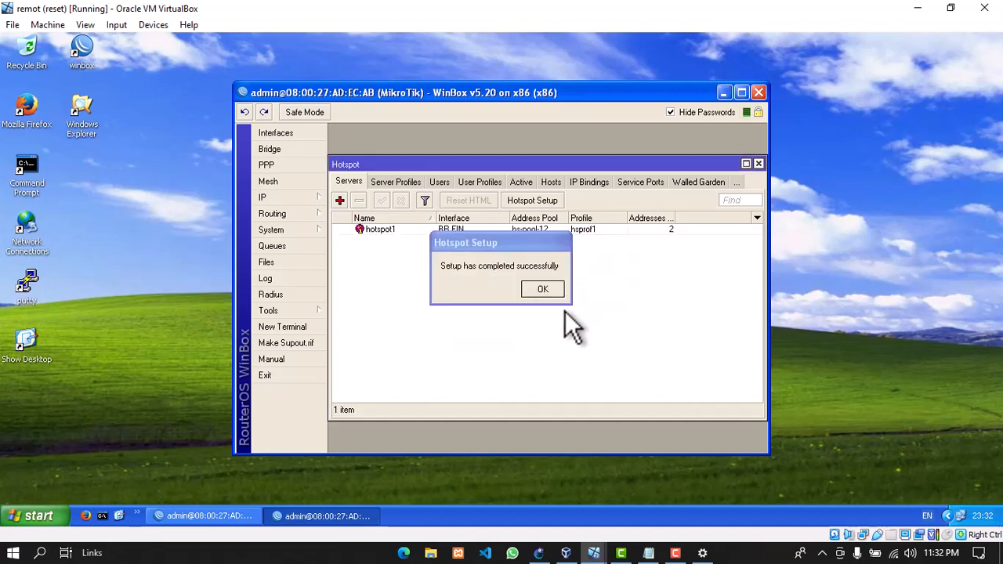
click(553, 294)
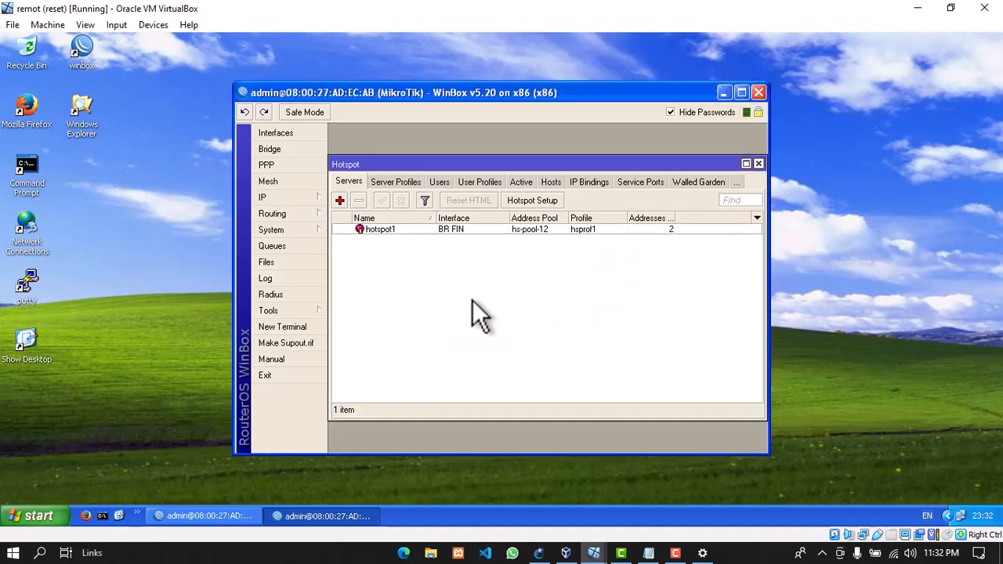
Rename the hotspot1 server to FIN and save it
click(385, 228)
right_click(385, 228)
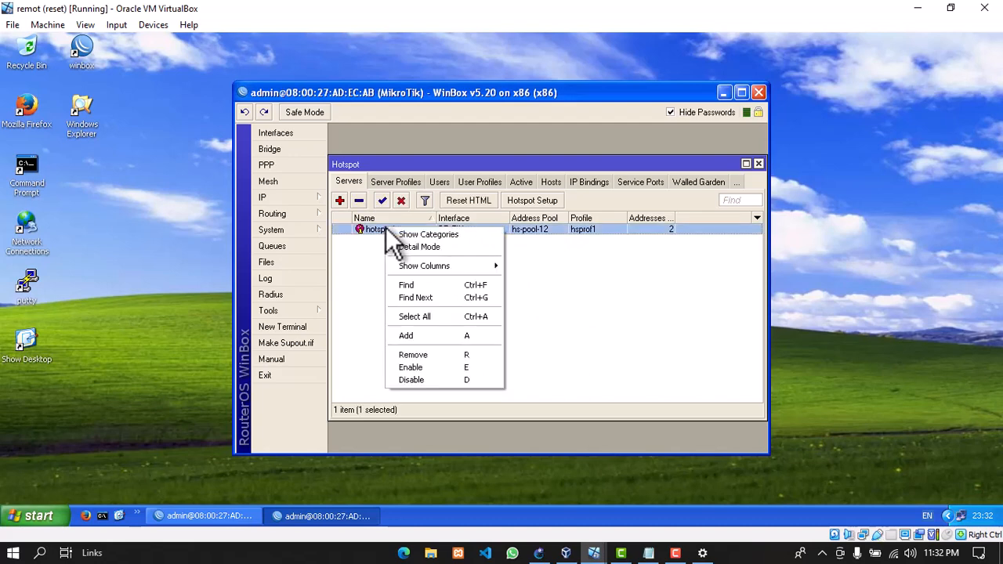
click(382, 231)
double_click(382, 232)
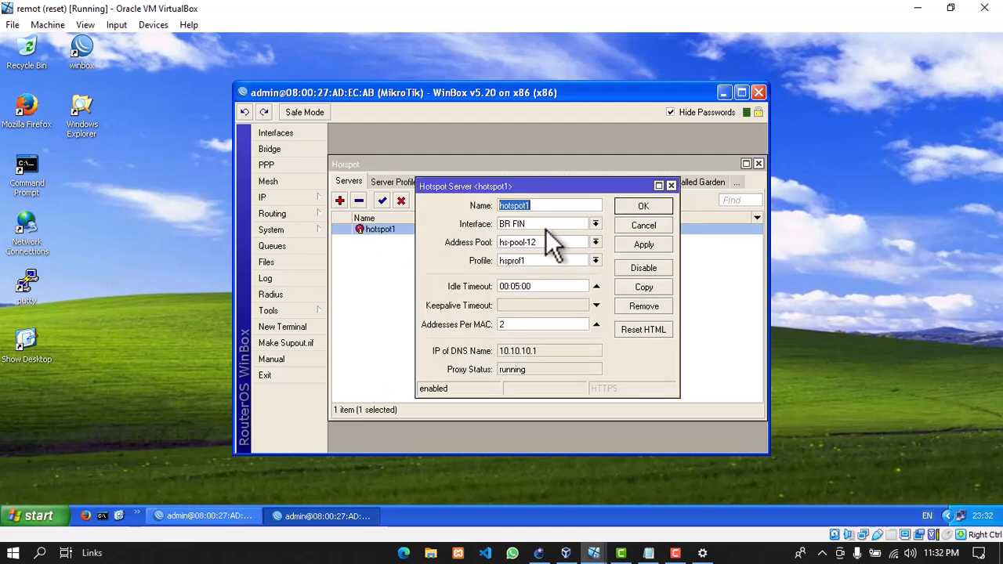
text(ho)
key(BackSpace)
key(BackSpace)
text(FIN)
click(637, 244)
click(643, 206)
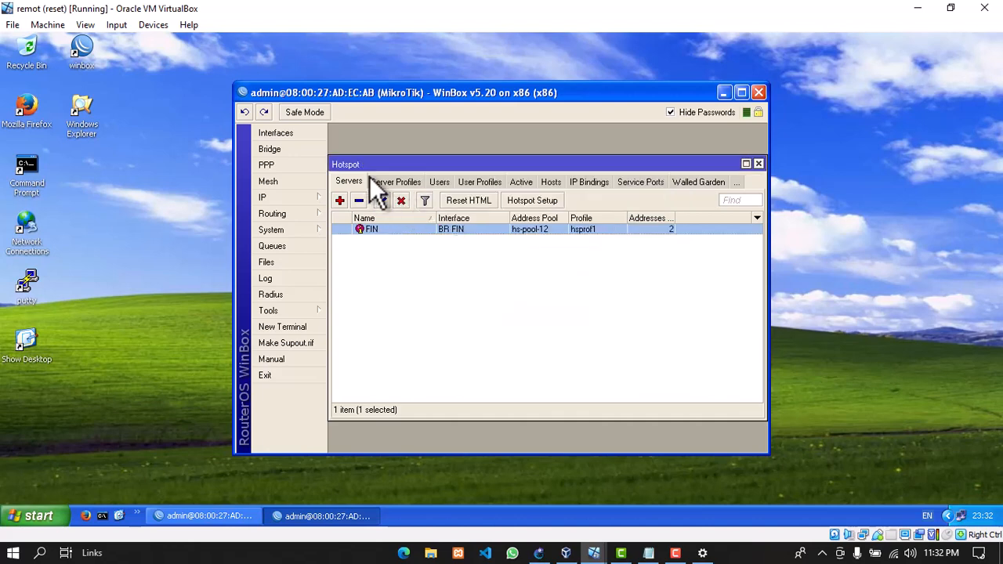
Rename the hsprof1 server profile to FIN, then return to the servers list
click(386, 180)
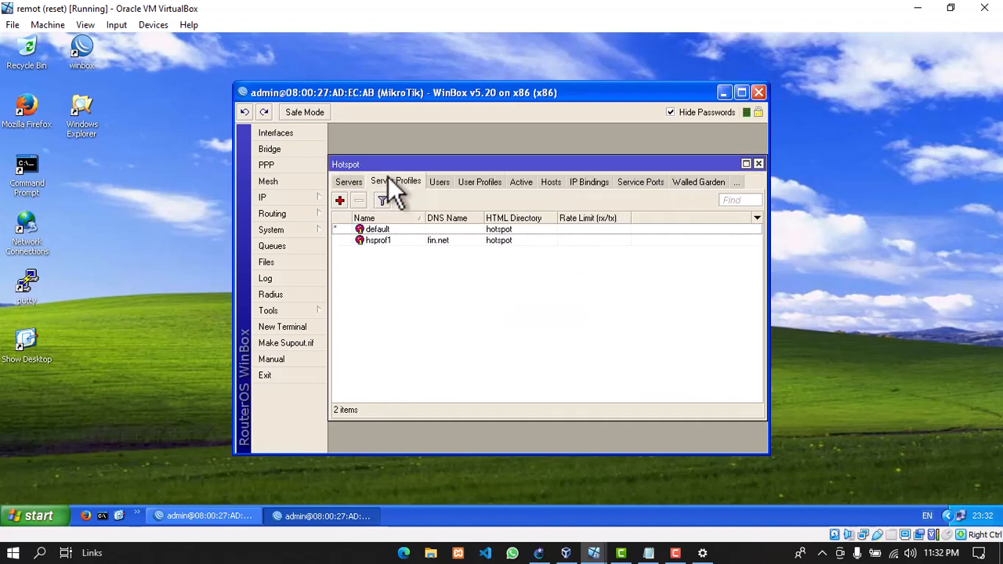
double_click(372, 241)
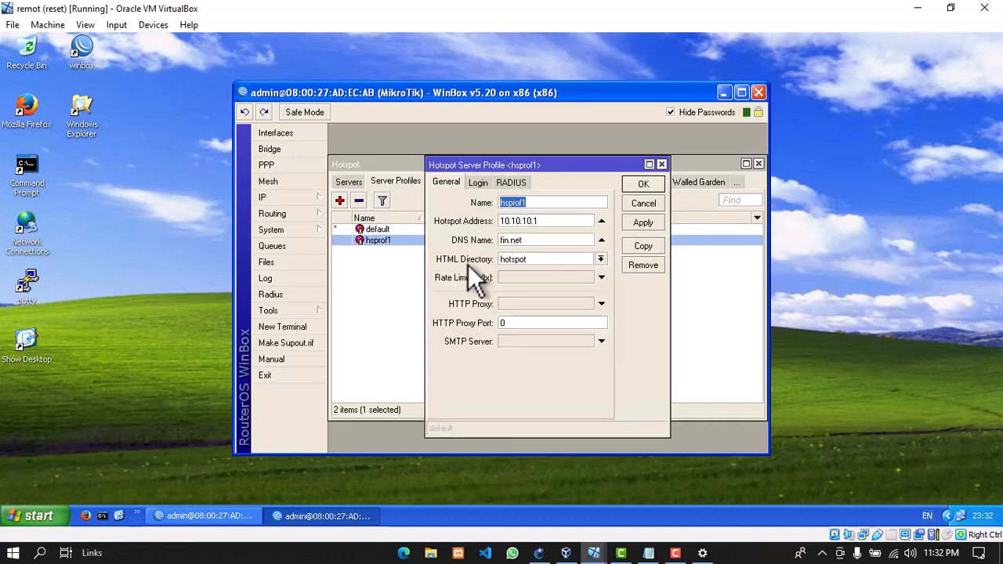
text(FIN)
click(648, 222)
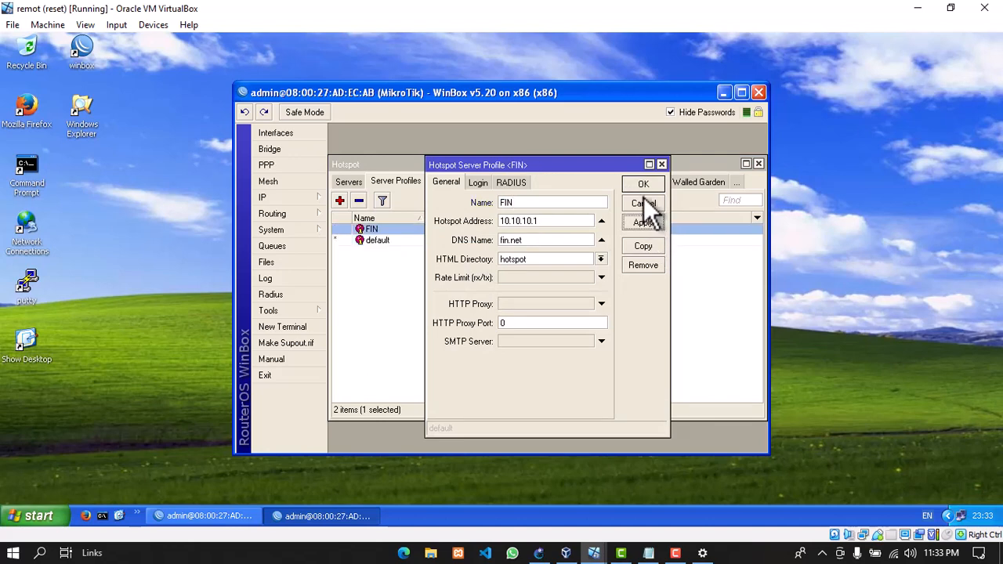
click(643, 184)
click(349, 182)
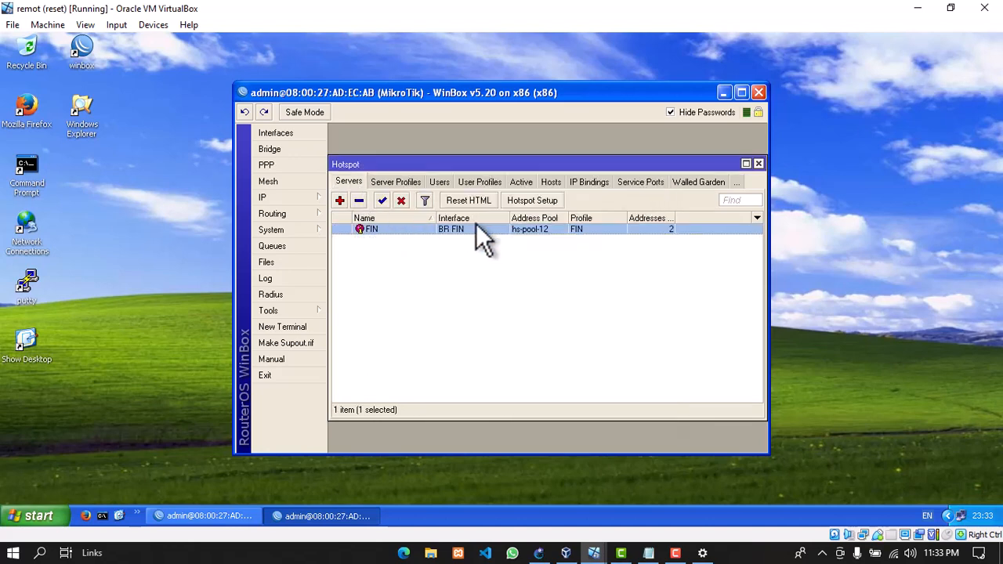
Start a new hotspot setup on BR HRD with local address 20.20.20.1/24
click(506, 199)
click(572, 275)
click(562, 295)
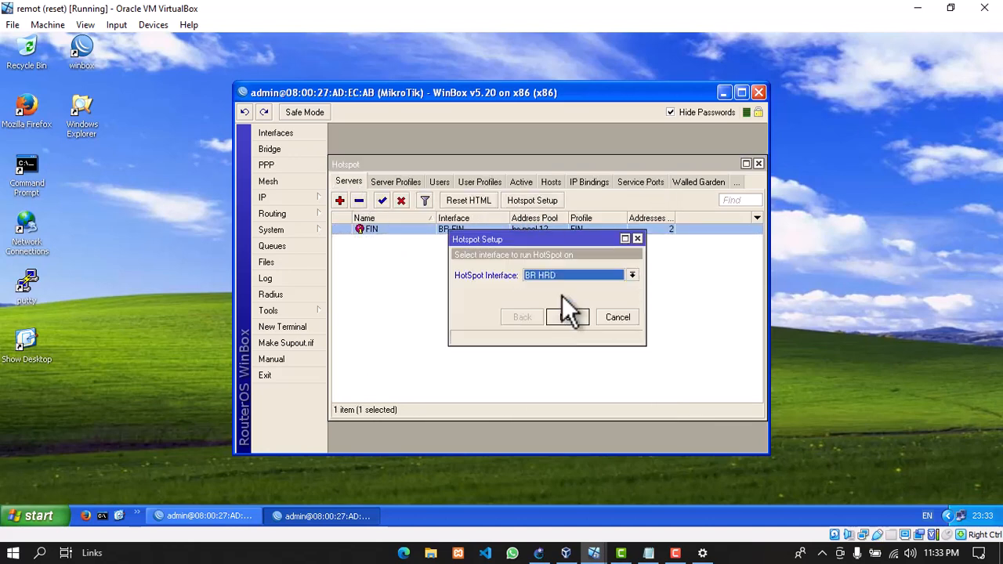
click(569, 315)
click(573, 318)
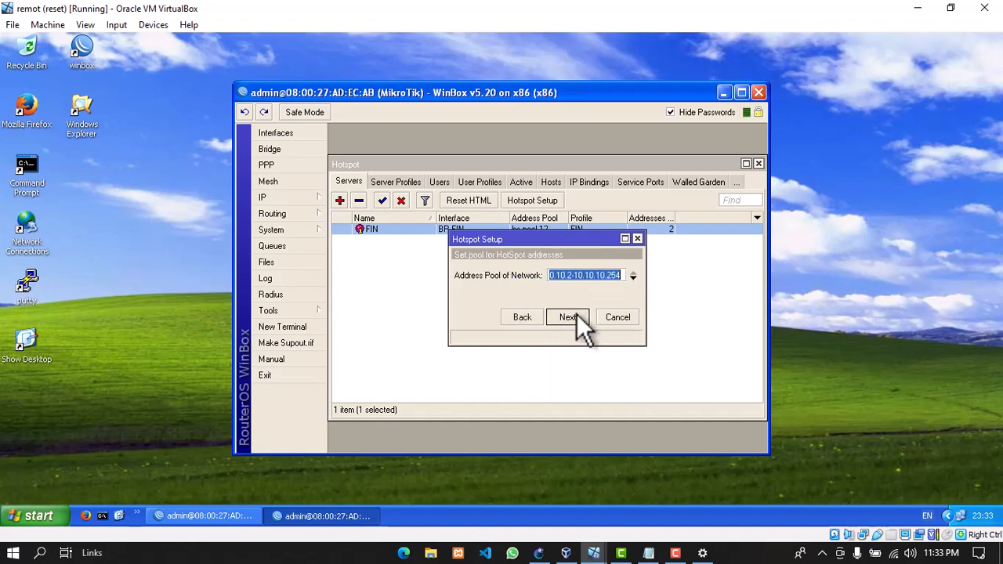
click(530, 315)
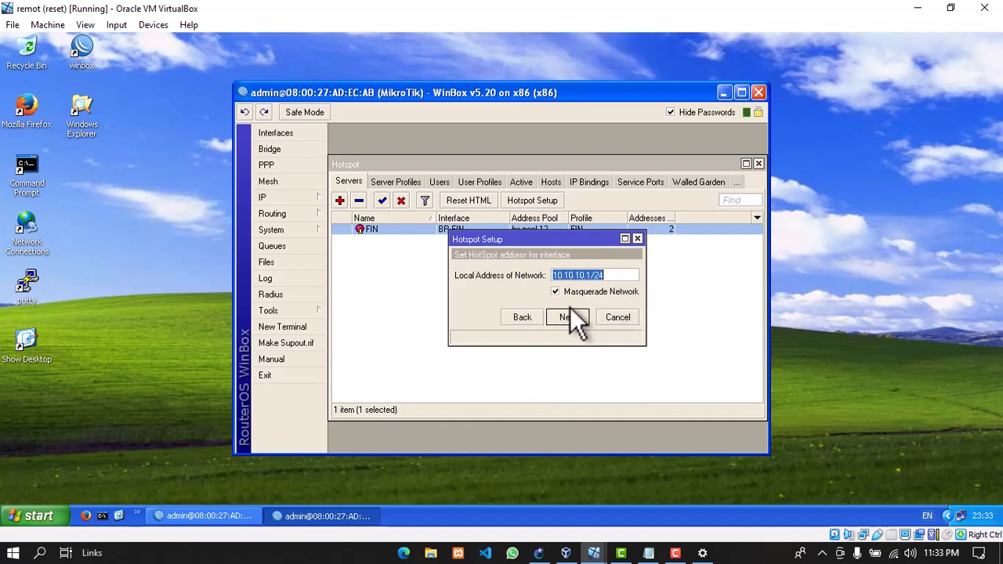
text(20.20.)
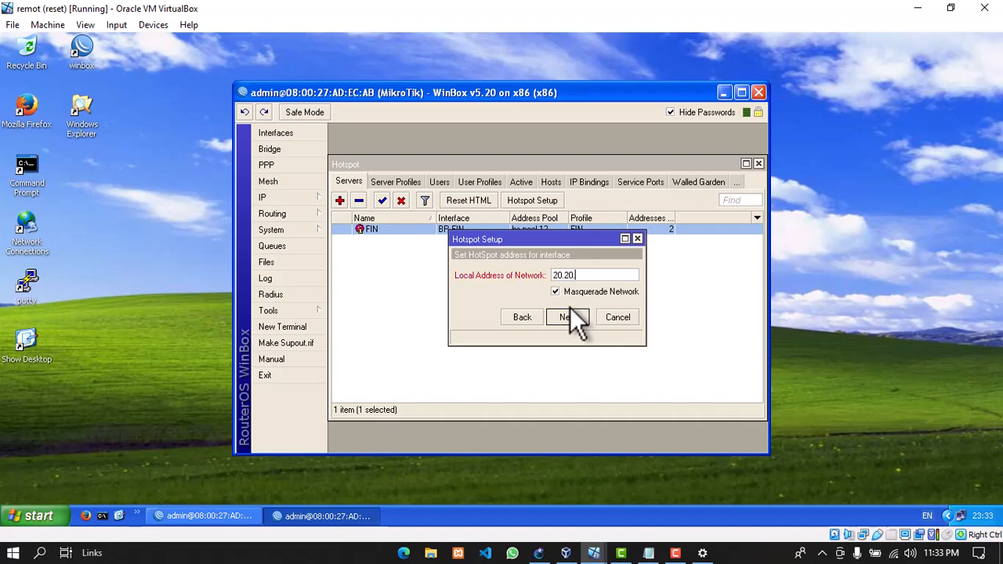
text(20.1/24)
click(568, 317)
Accept the suggested pool, choose no SSL certificate, and skip the SMTP server
click(566, 322)
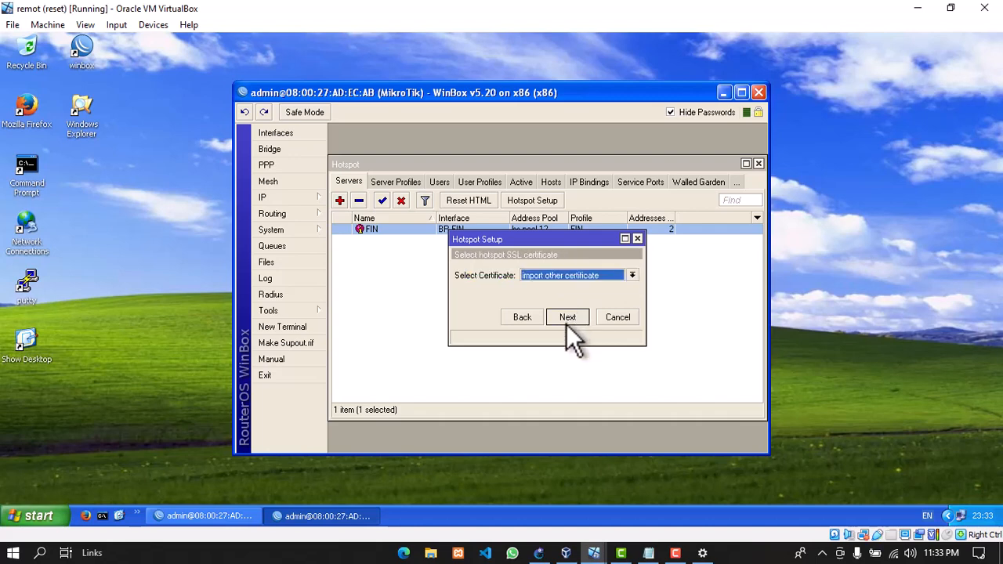
click(569, 321)
click(535, 317)
click(543, 278)
click(534, 292)
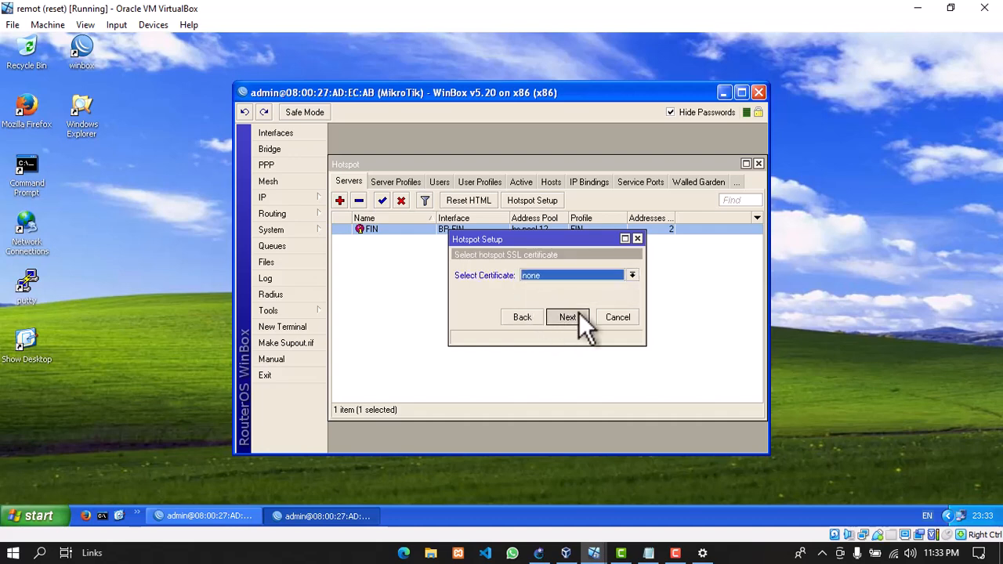
click(568, 317)
click(569, 318)
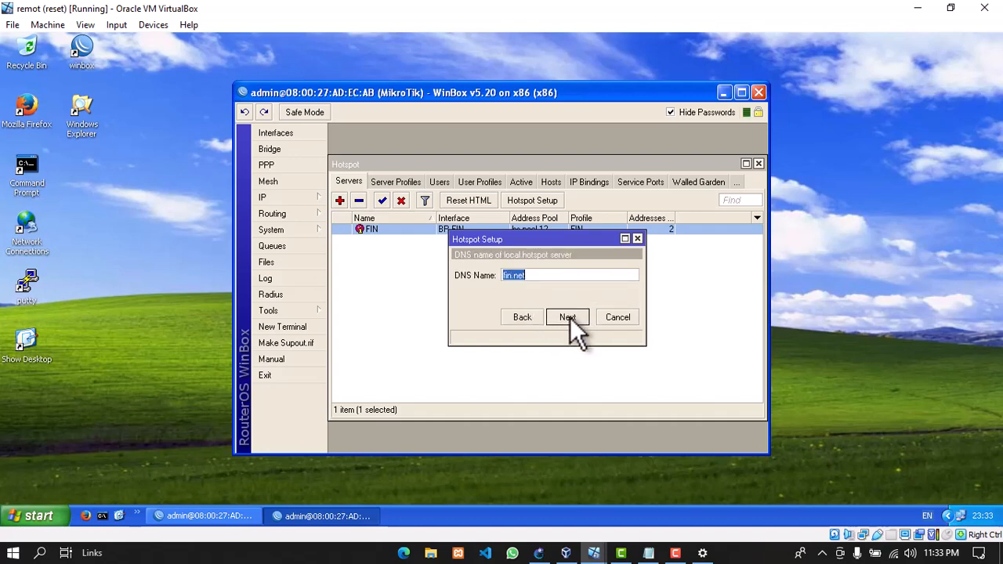
Set the DNS name to hrd.net and finish the HRD hotspot setup
text(WIFI)
key(BackSpace)
key(BackSpace)
key(BackSpace)
key(BackSpace)
key(Tab)
click(526, 279)
text(WIFI)
key(BackSpace)
key(BackSpace)
key(BackSpace)
key(BackSpace)
text(hrd.nee)
click(569, 317)
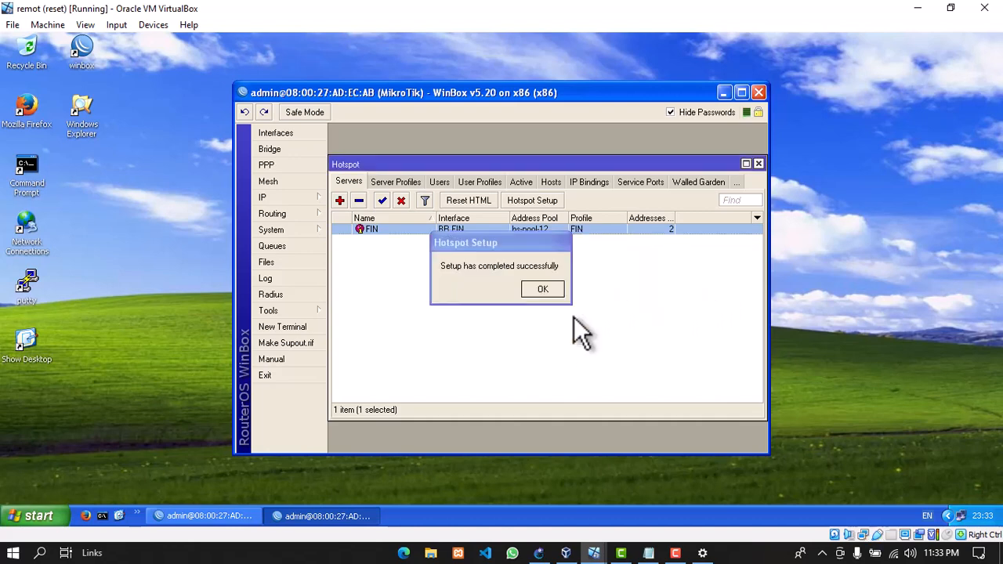
click(543, 288)
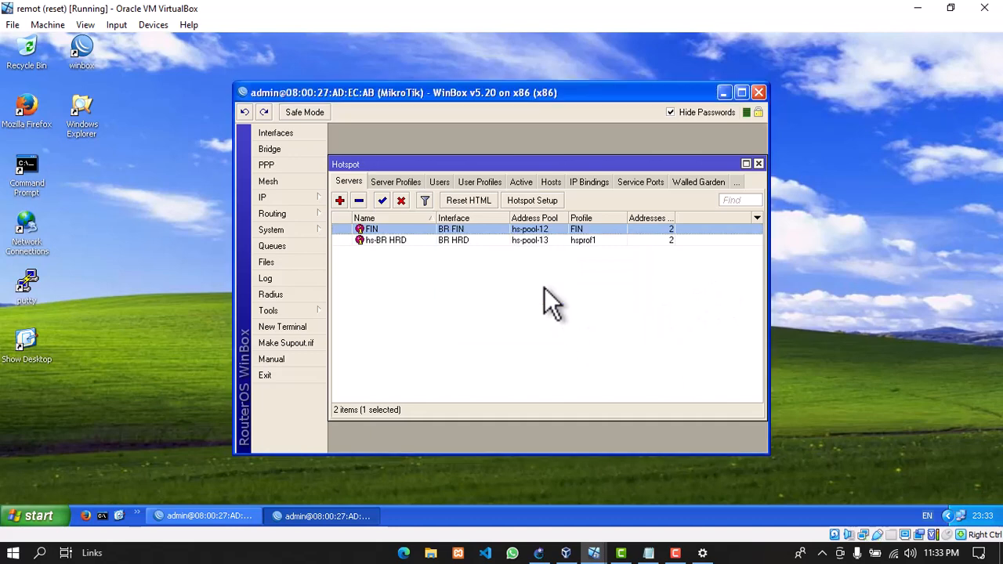
Rename the hs-BR HRD hotspot server to HRD
double_click(406, 238)
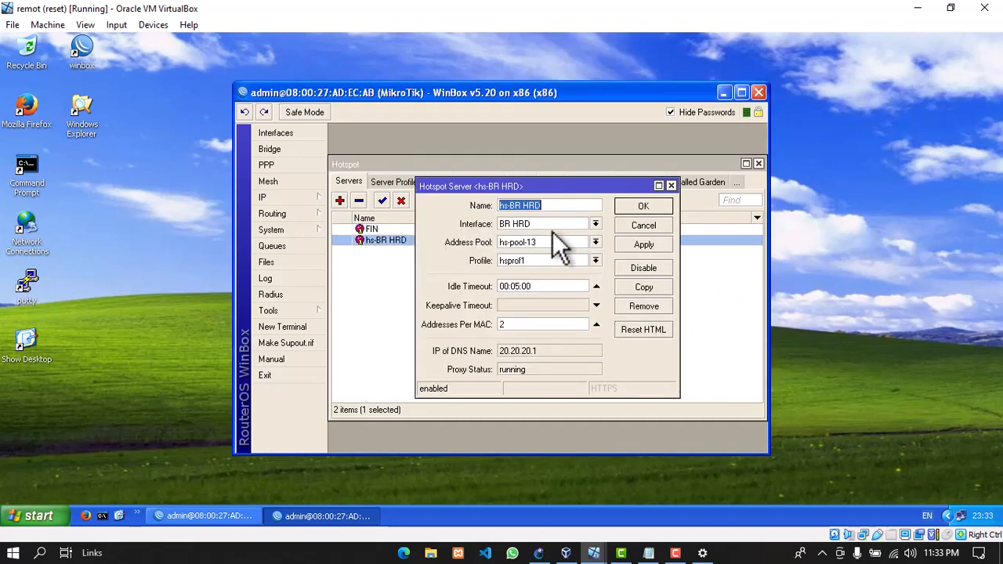
text(hrd)
key(BackSpace)
key(BackSpace)
key(BackSpace)
text(HRD)
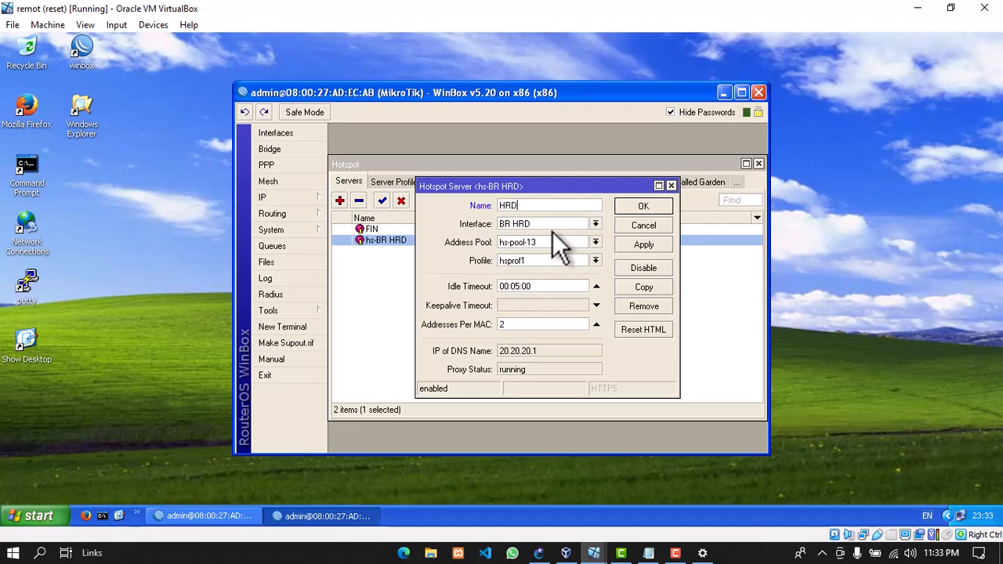
click(642, 205)
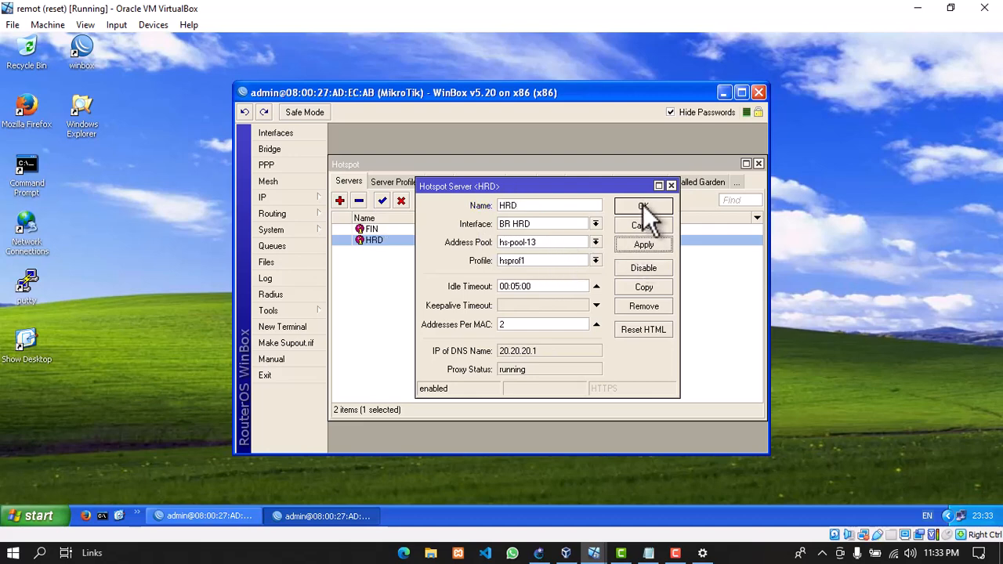
Rename the HRD server's hsprof1 profile to HRD and save it
click(396, 182)
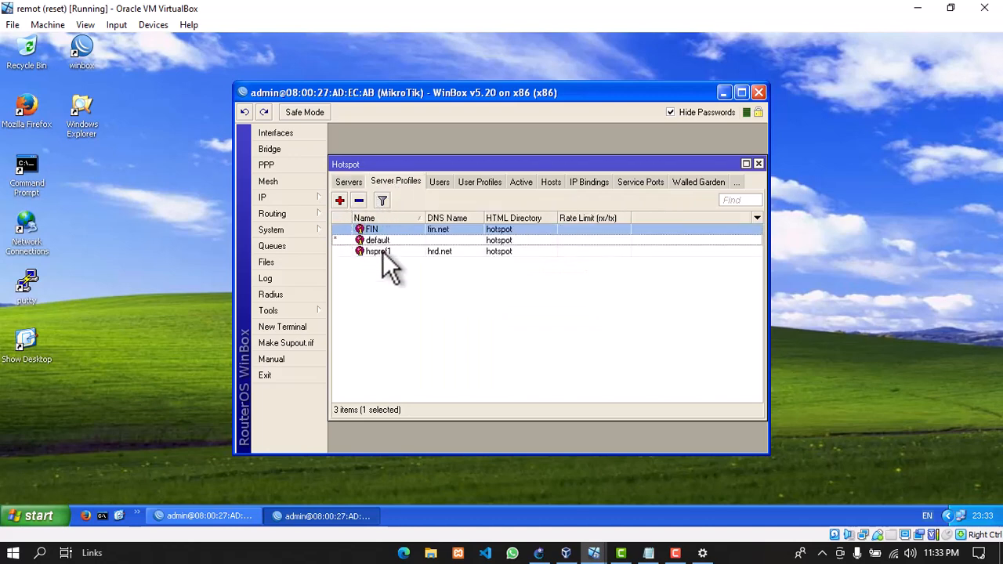
double_click(381, 250)
text(HRD)
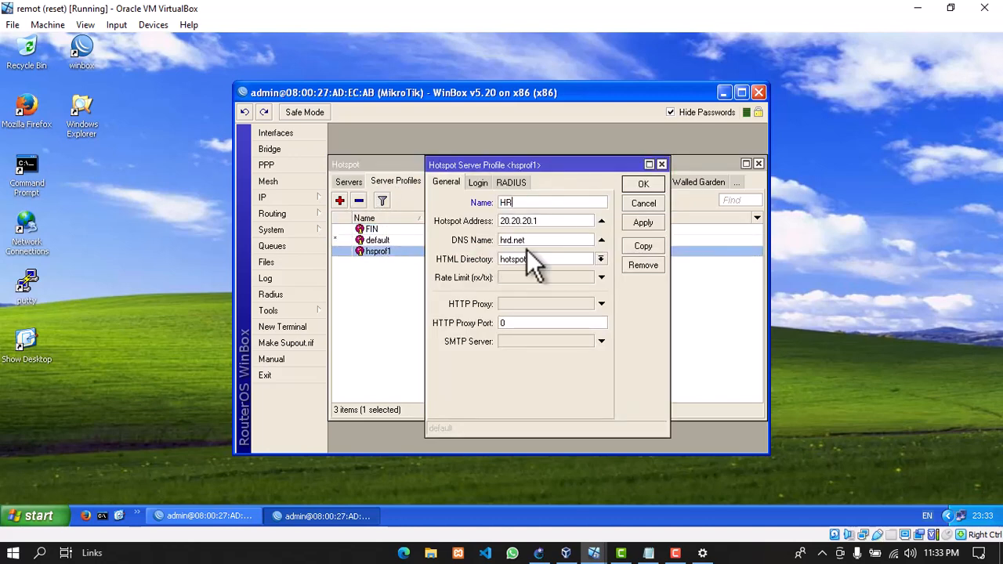
click(639, 222)
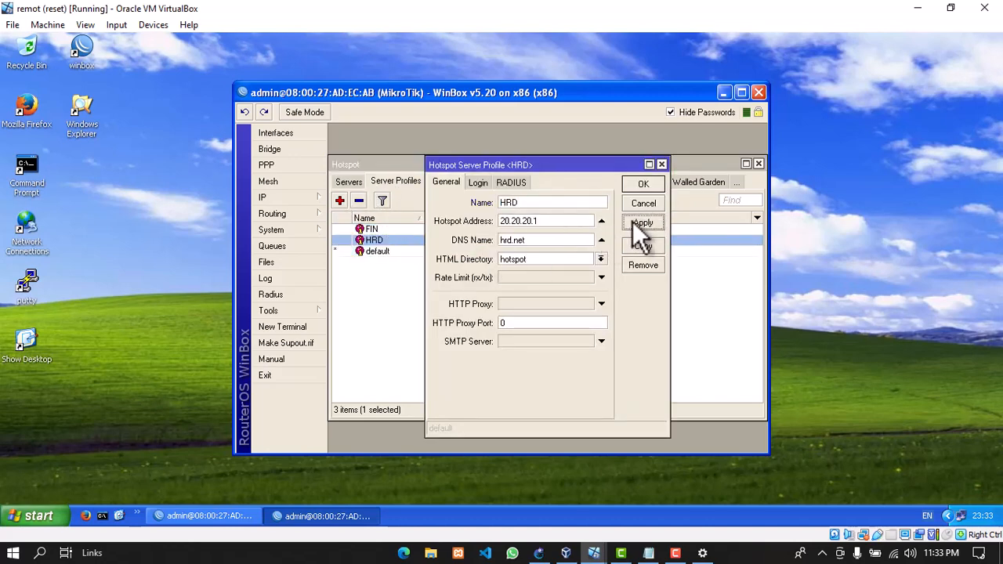
click(643, 182)
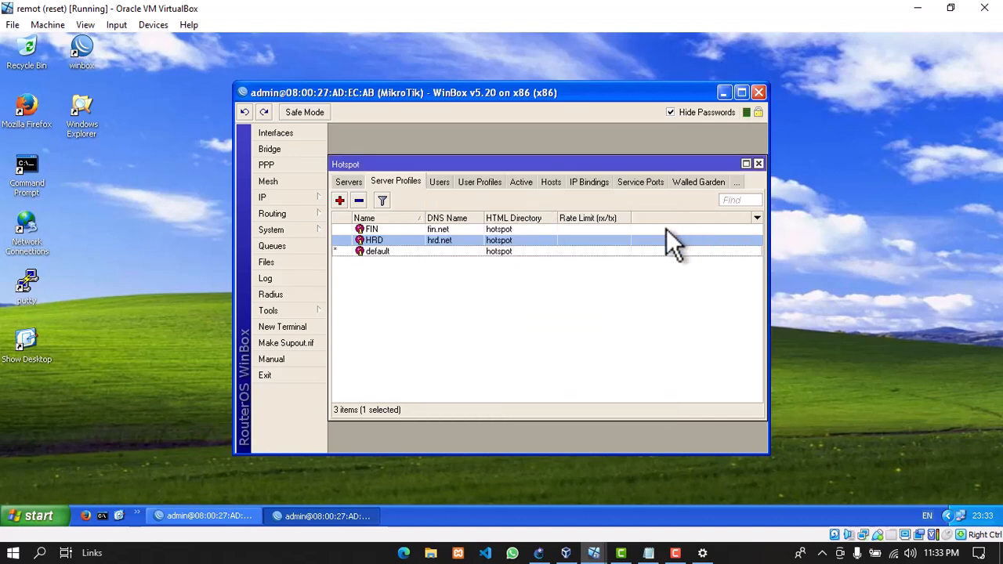
Check the HRD server's profile in the servers list, then close the Hotspot window
click(341, 181)
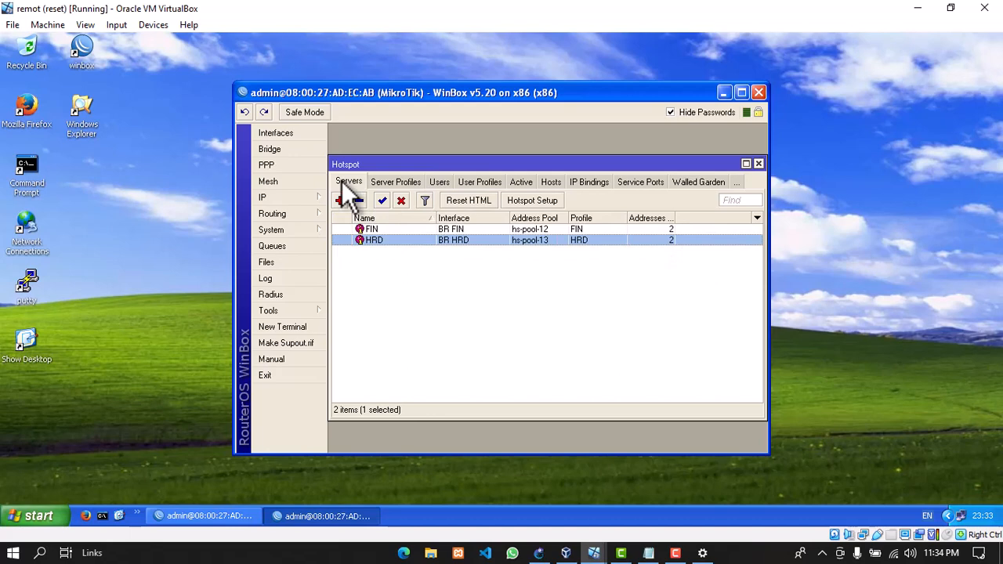
double_click(460, 238)
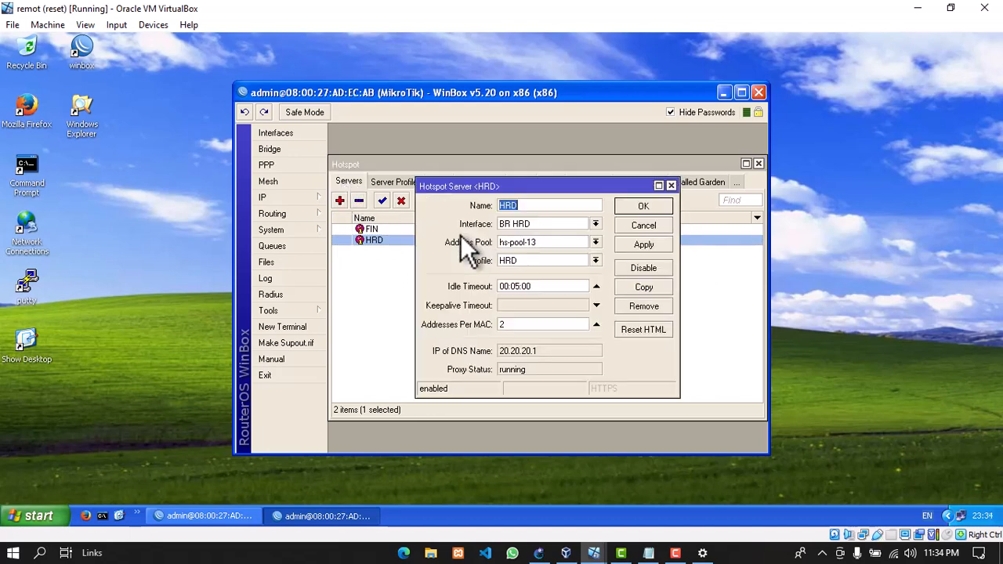
click(645, 226)
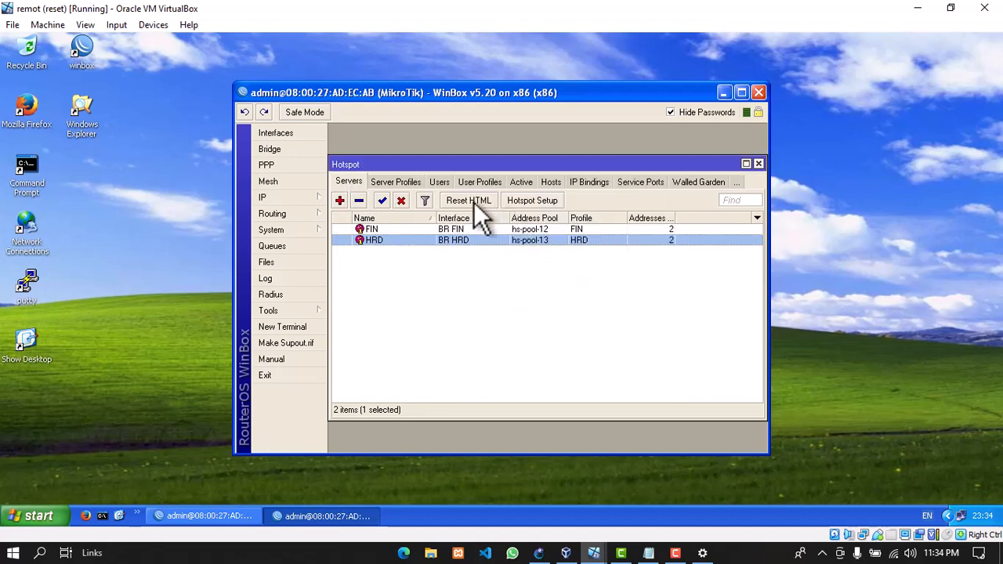
click(757, 164)
click(287, 197)
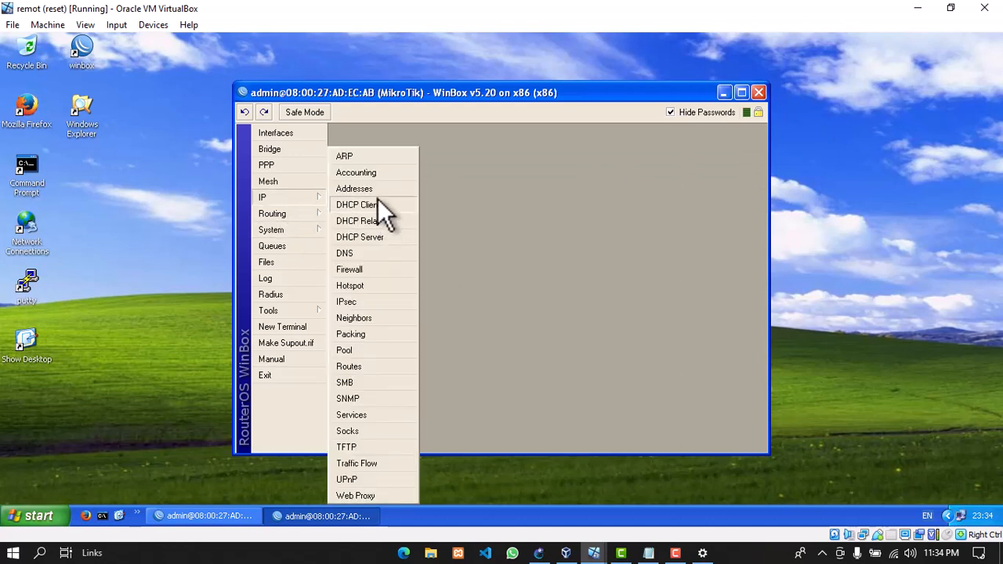
click(373, 189)
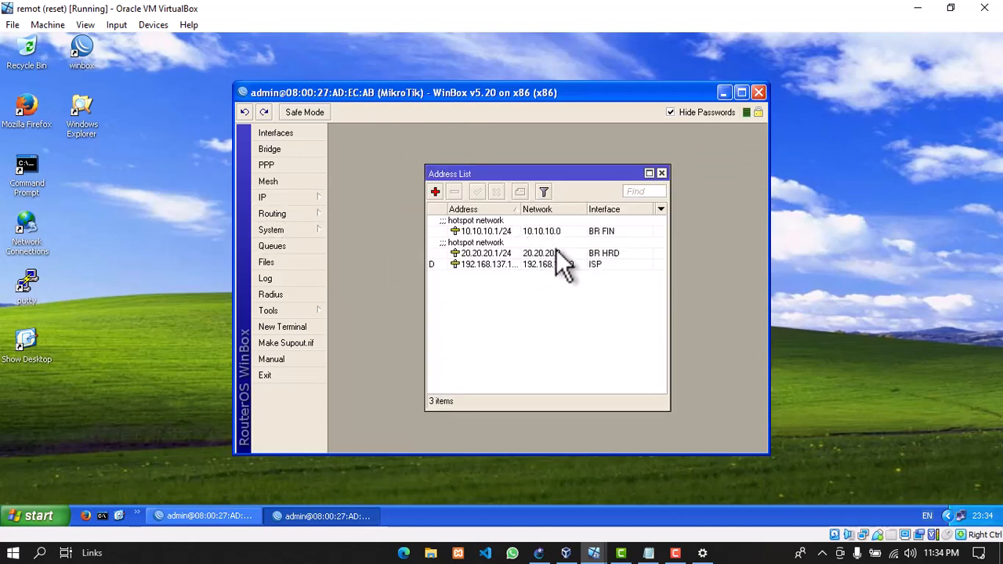
click(661, 173)
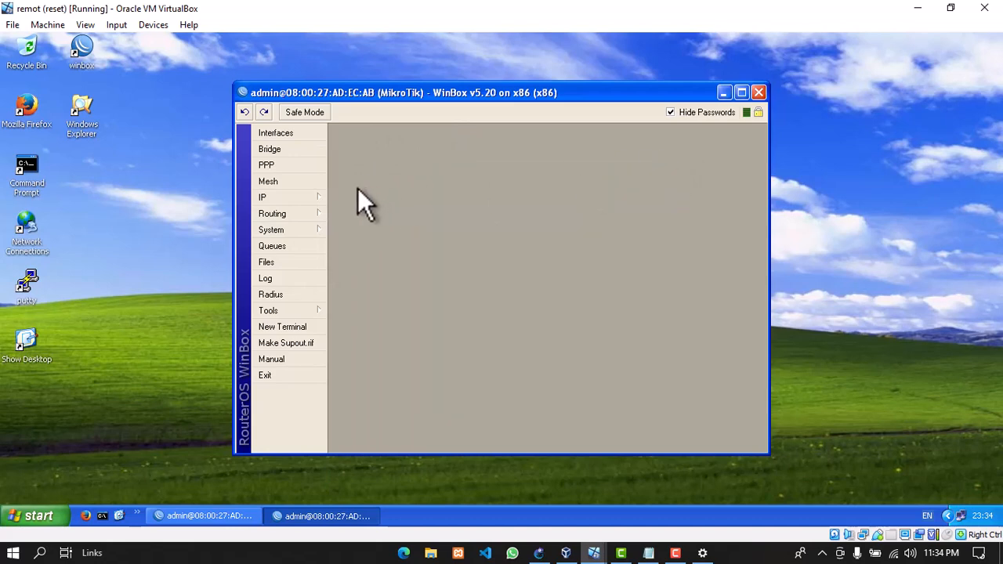
click(309, 199)
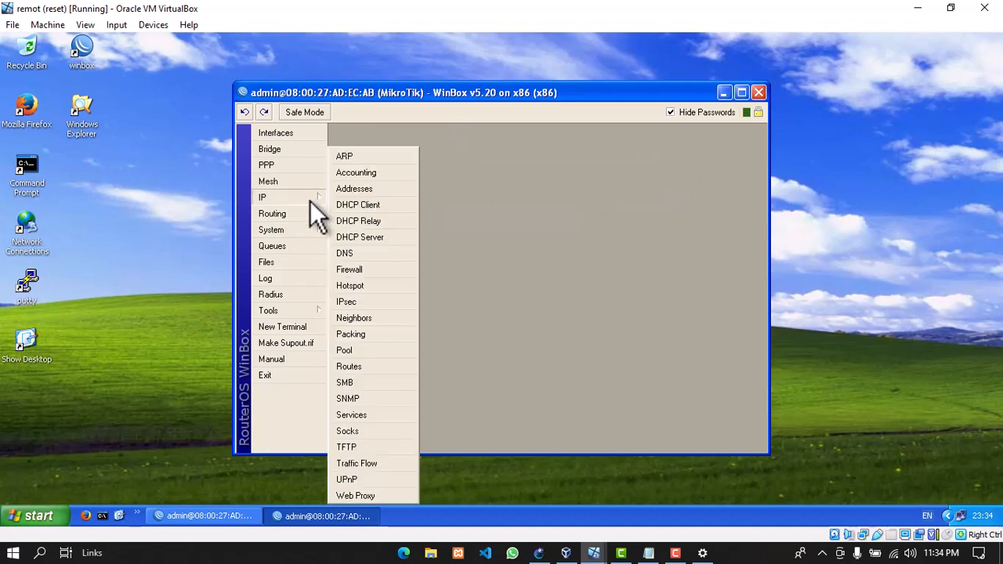
click(356, 269)
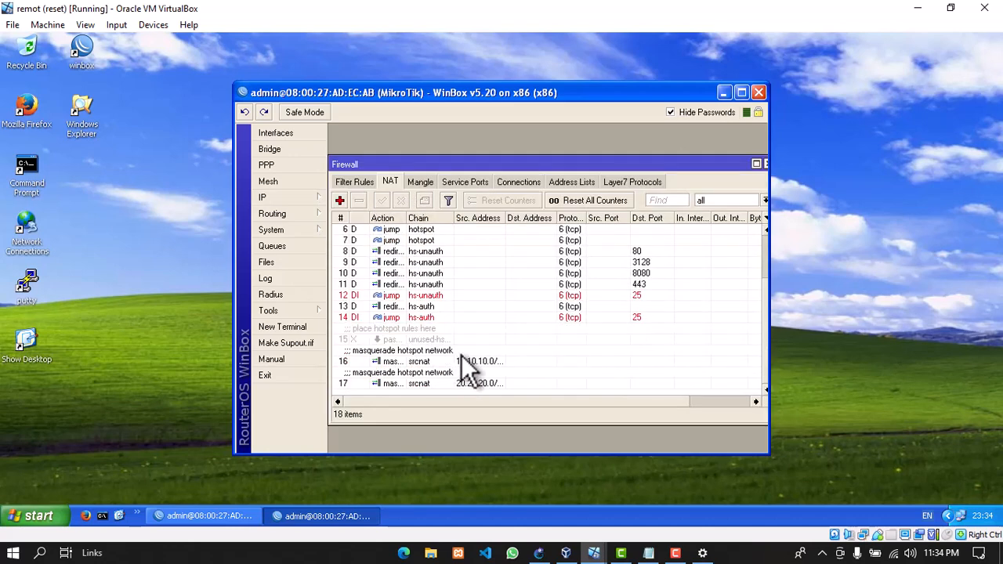
scroll(470, 357, up, 2)
click(354, 181)
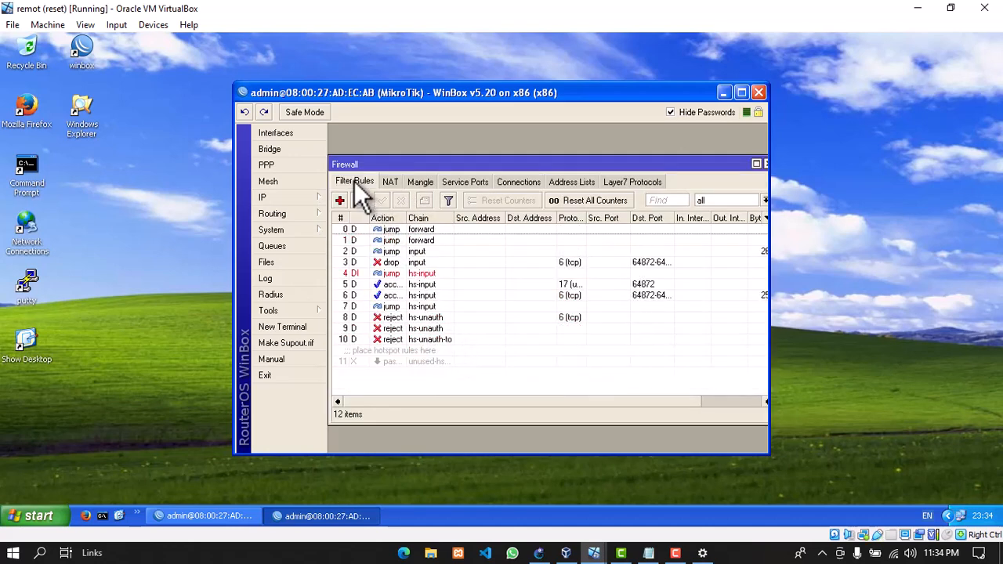
drag(770, 150, 851, 150)
click(768, 164)
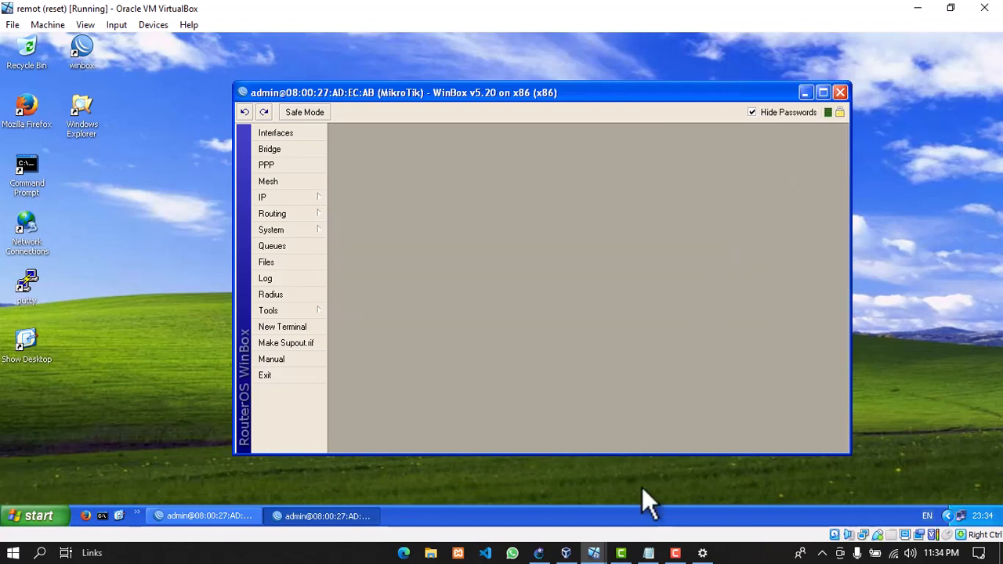
Hide WinBox, switch to the fn1 VM, and close Firefox's Google Shopping and fin.net logout tabs
click(804, 92)
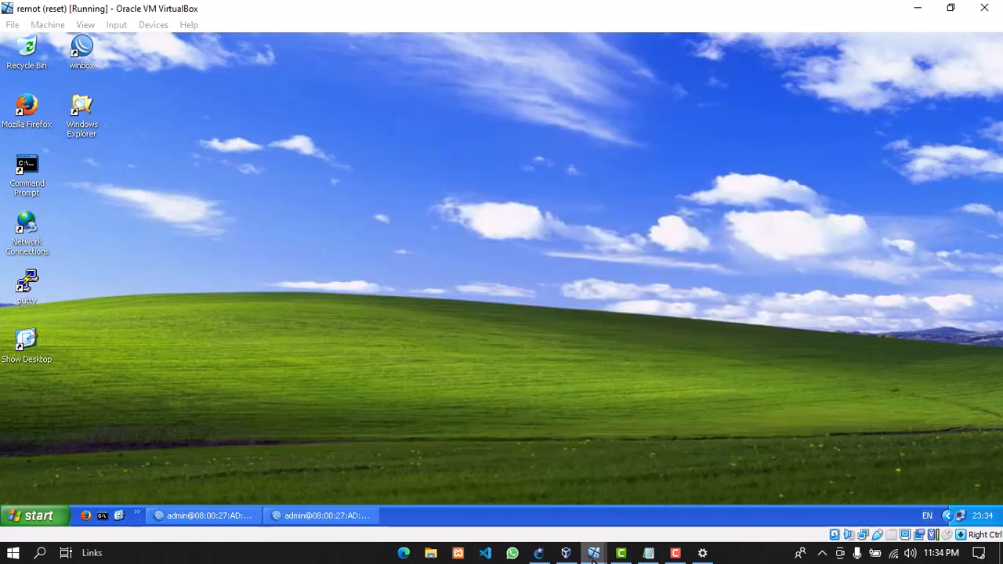
mouse_move(594, 552)
click(638, 526)
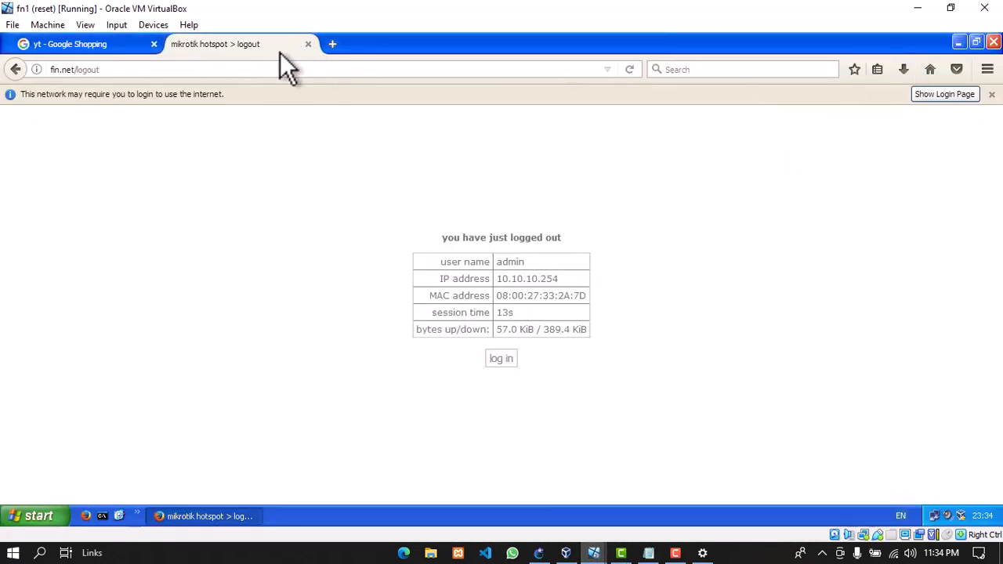
click(155, 44)
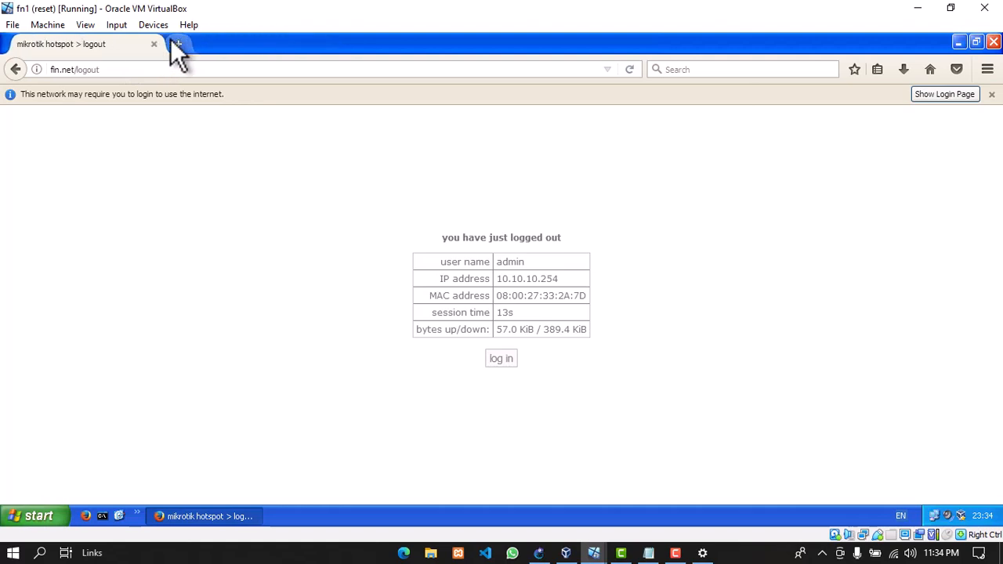
click(154, 44)
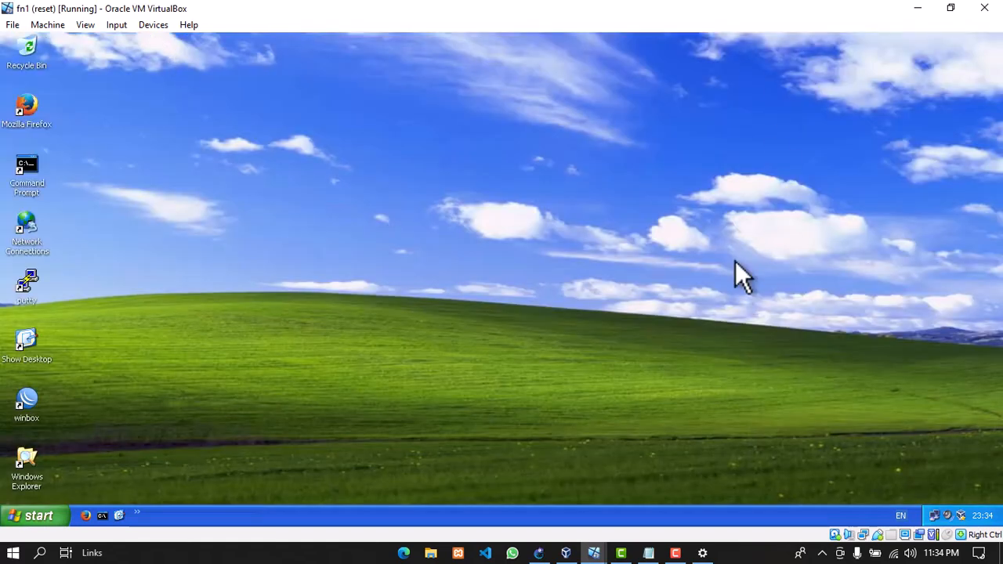
Repair fn1's Local Area Connection until DHCP assigns 10.10.10.251 with gateway 10.10.10.1
double_click(934, 516)
click(433, 150)
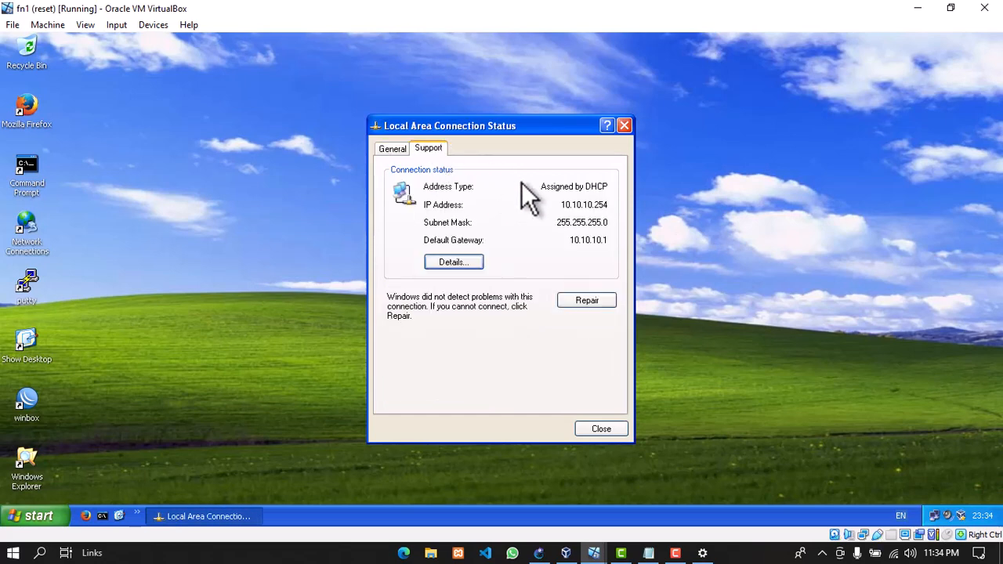
click(599, 299)
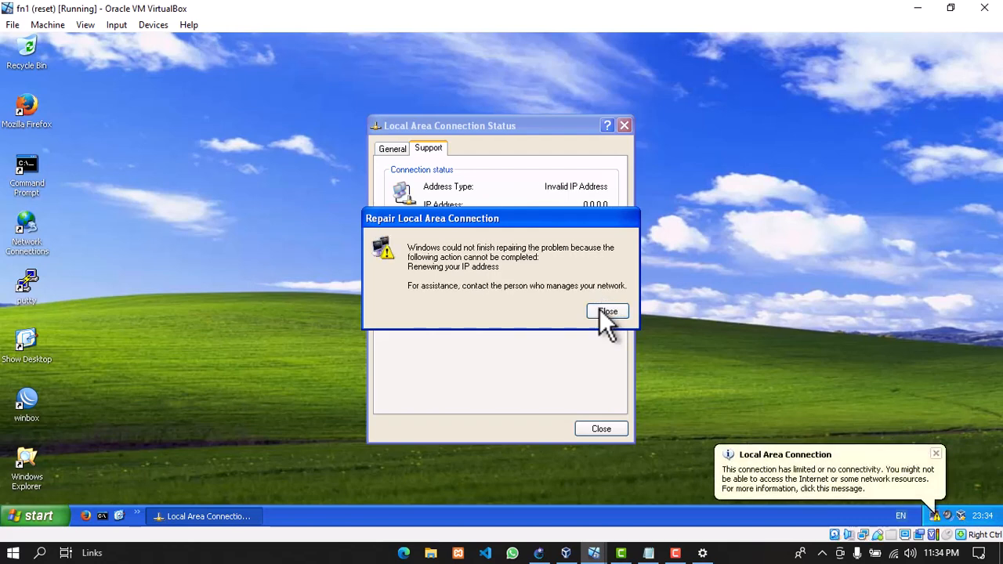
click(608, 312)
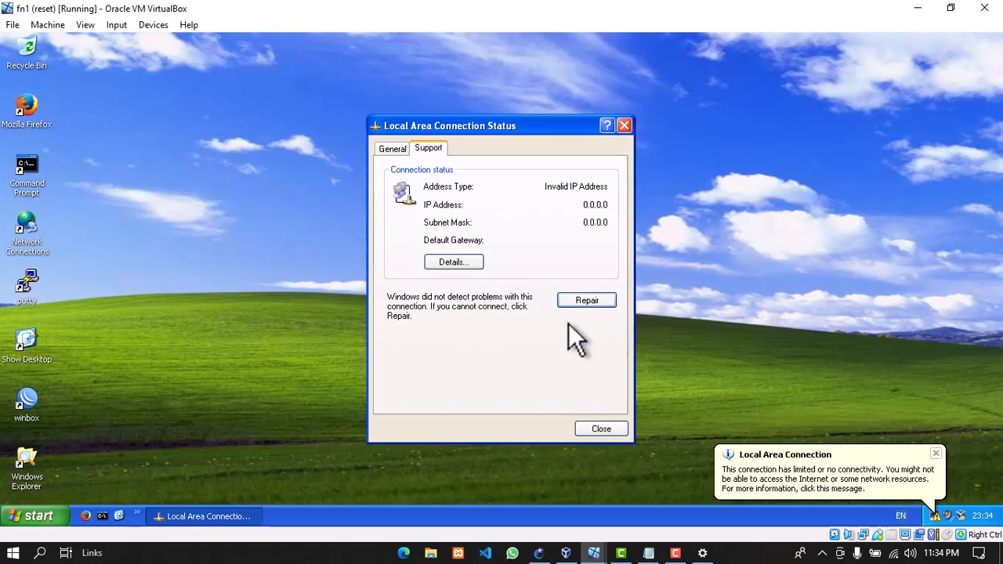
click(600, 303)
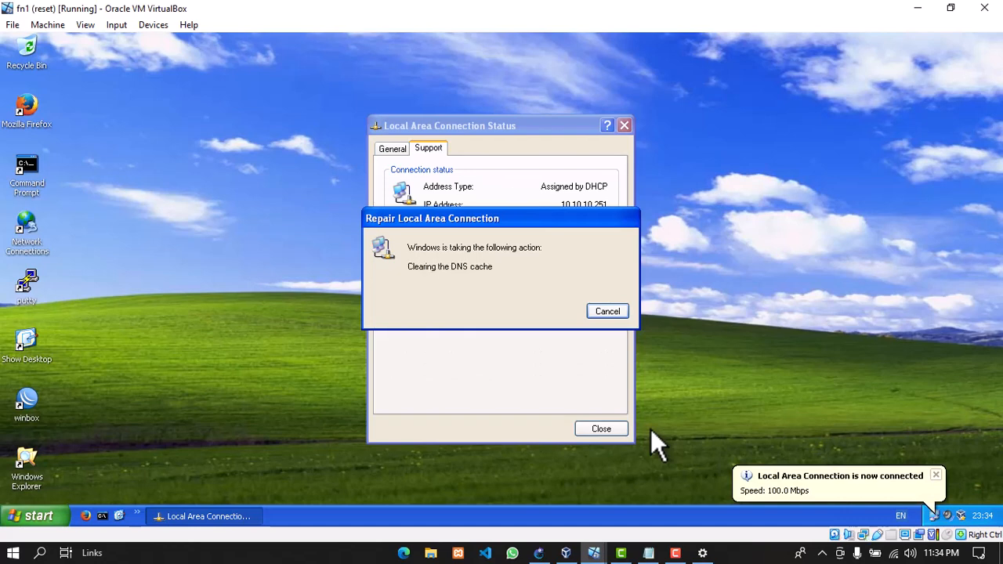
click(607, 311)
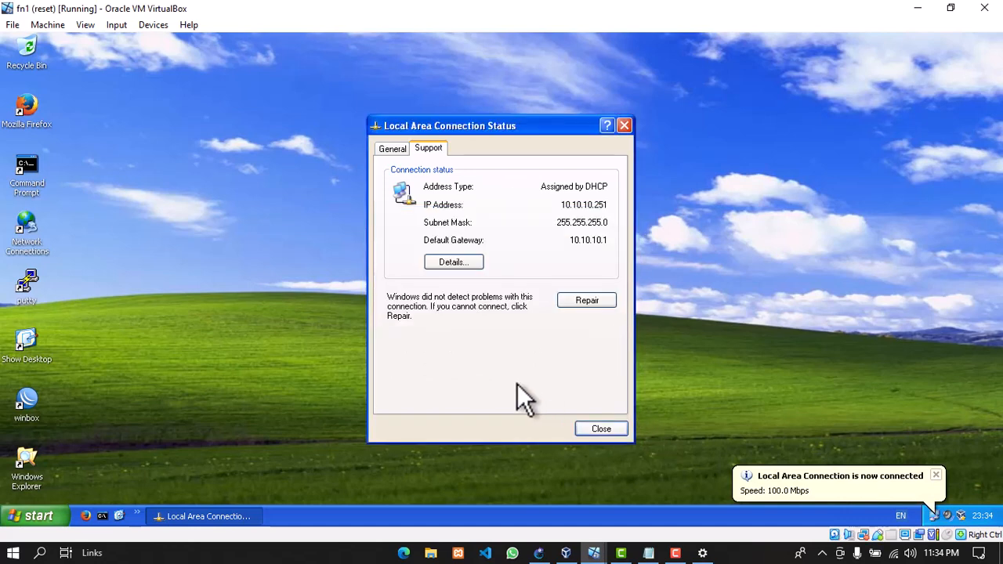
double_click(36, 175)
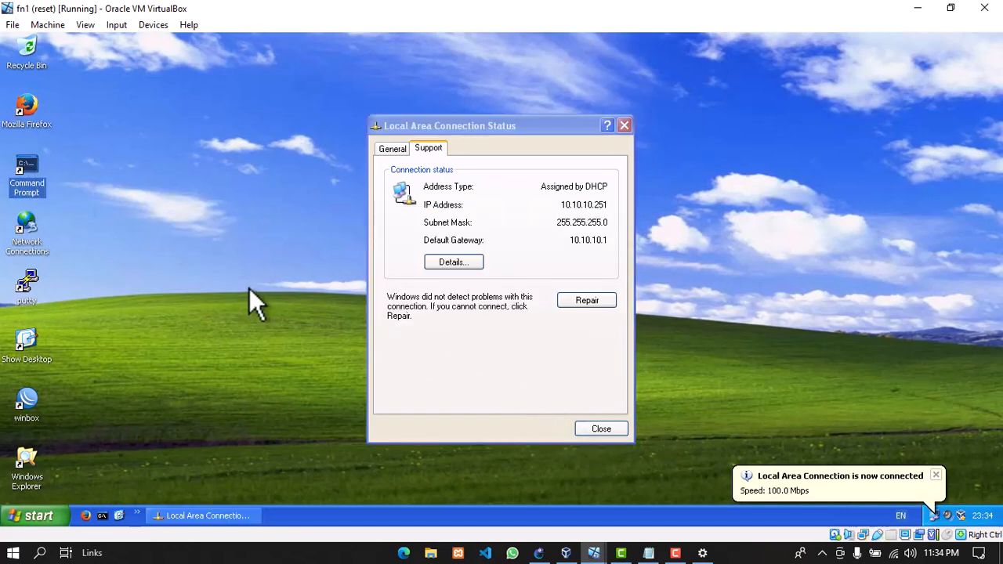
Ping 8.8.8.8 to get 'Destination net unreachable' from 10.10.10.1, then close both windows
text(p)
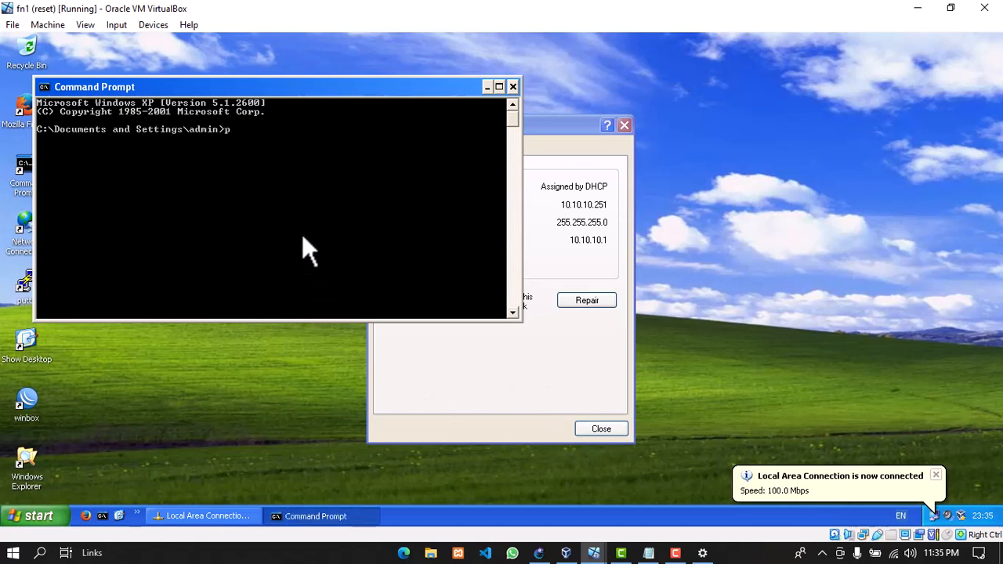
text(ing 8.8.8.8)
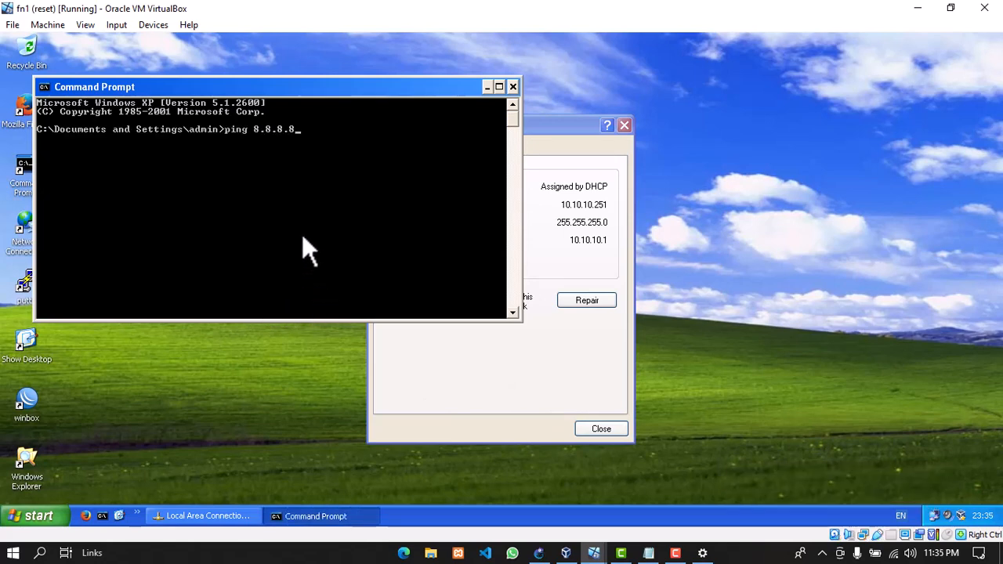
key(Return)
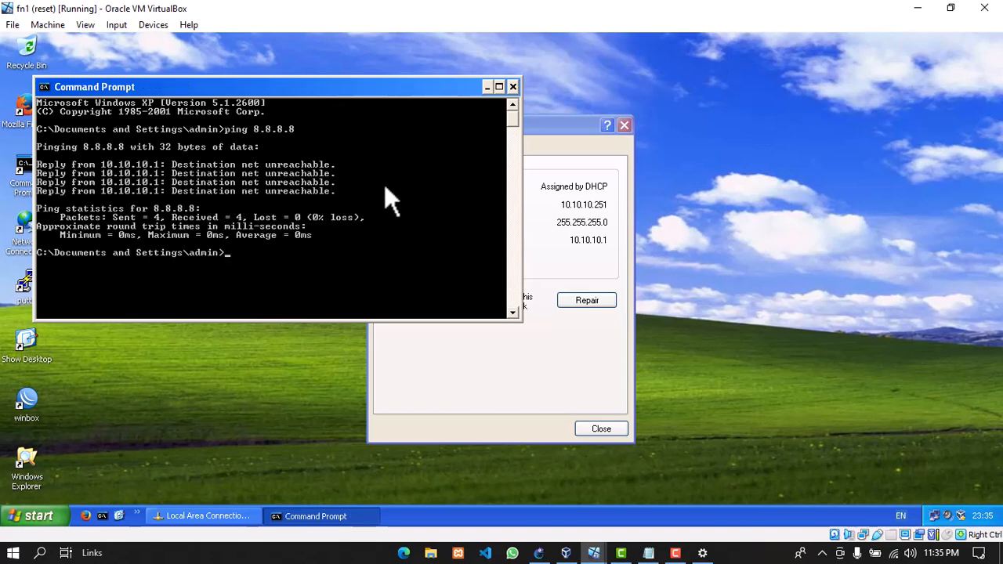
click(514, 85)
click(623, 127)
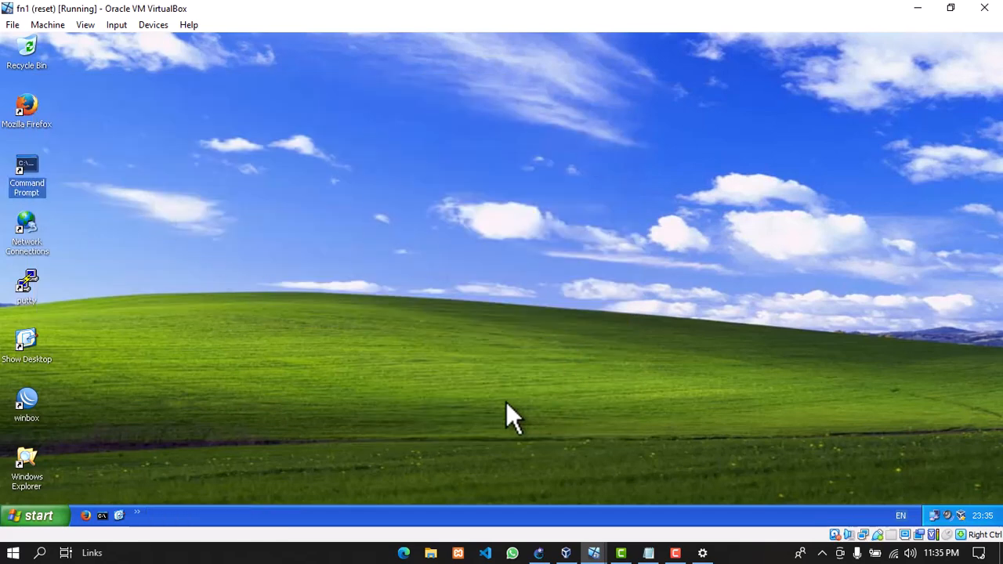
Launch Firefox and submit the fin.net hotspot login page as user admin
click(29, 118)
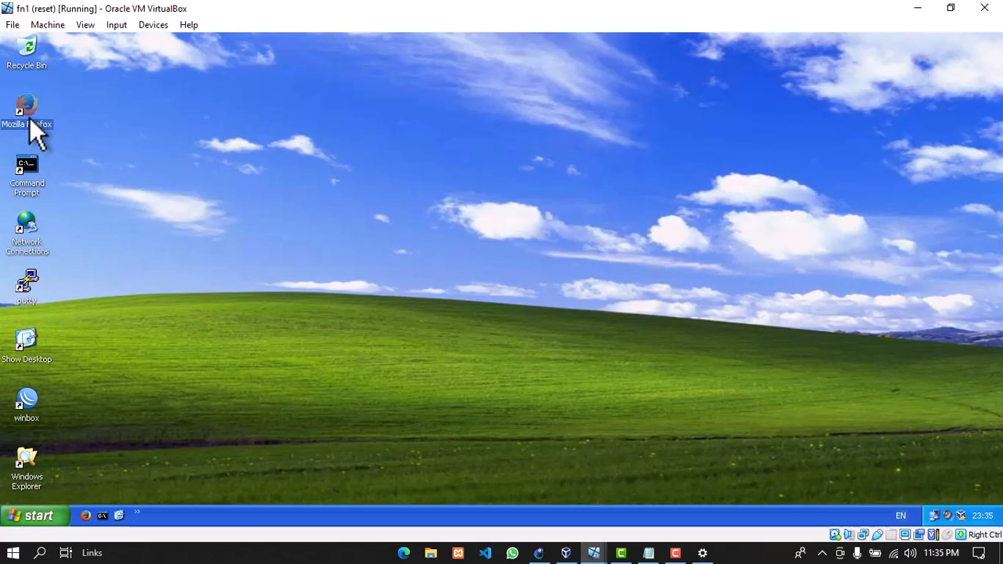
double_click(29, 117)
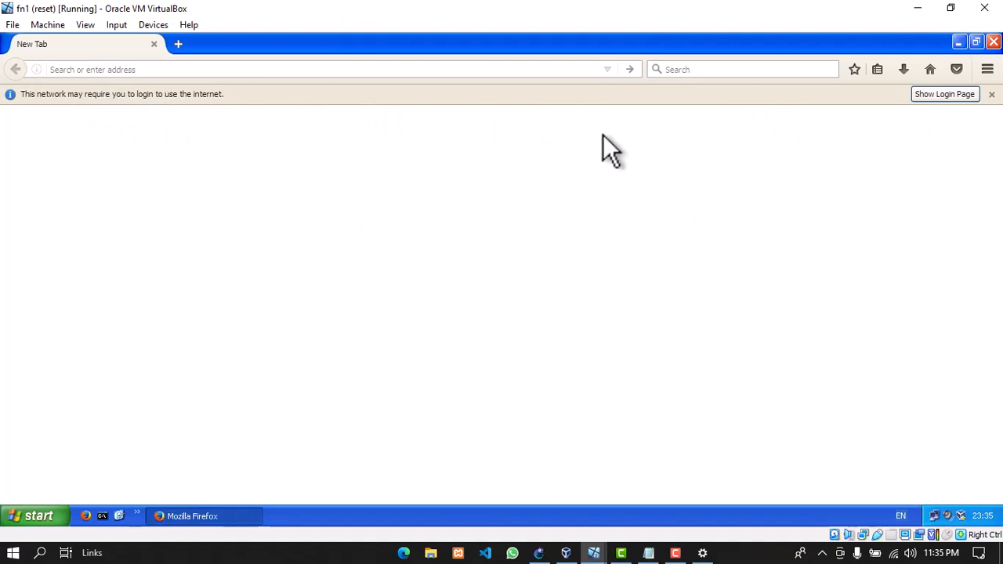
click(955, 94)
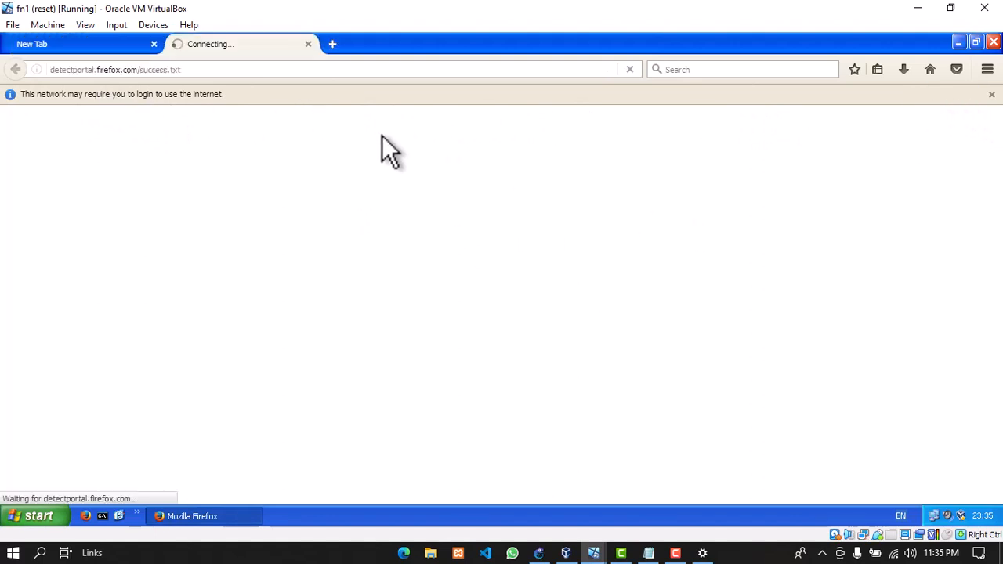
click(155, 44)
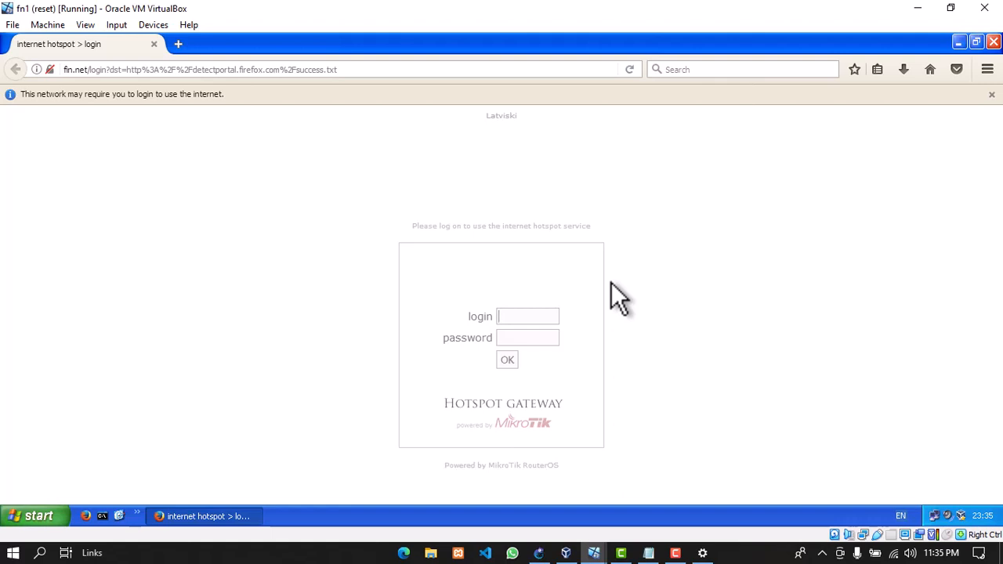
text(admin)
click(514, 358)
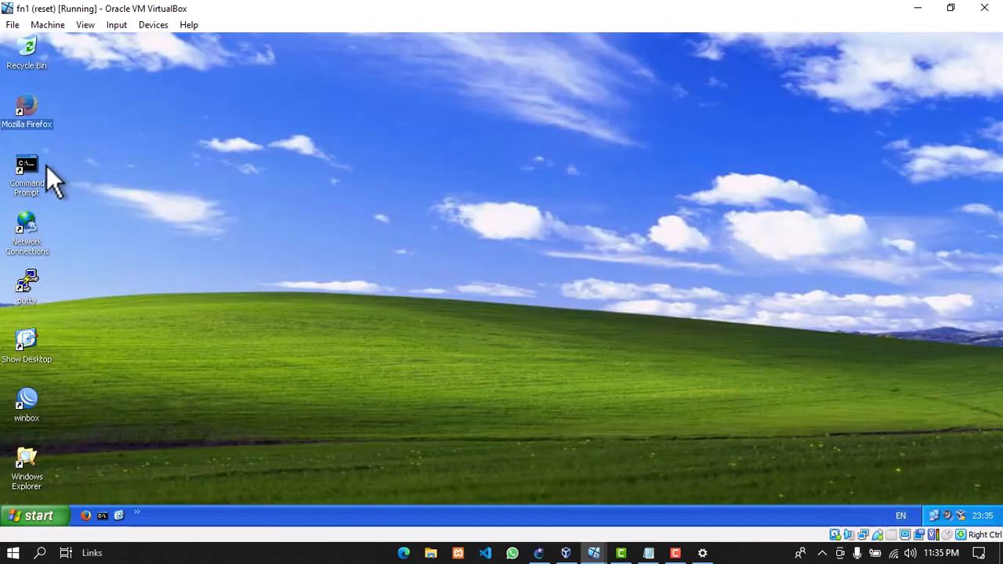
Ping 8.8.8.8 again to confirm replies, then bring Firefox to the front
double_click(31, 169)
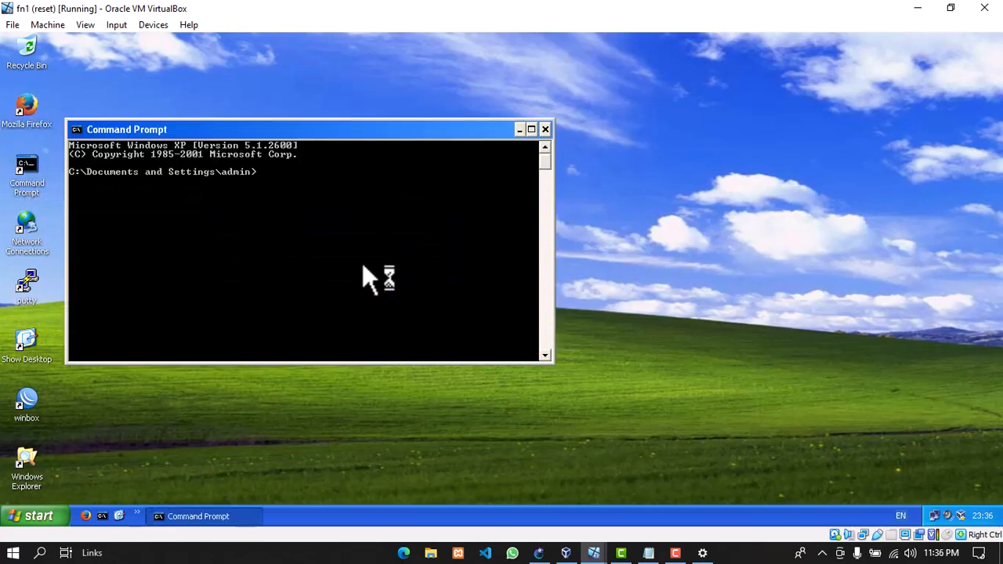
text(ping )
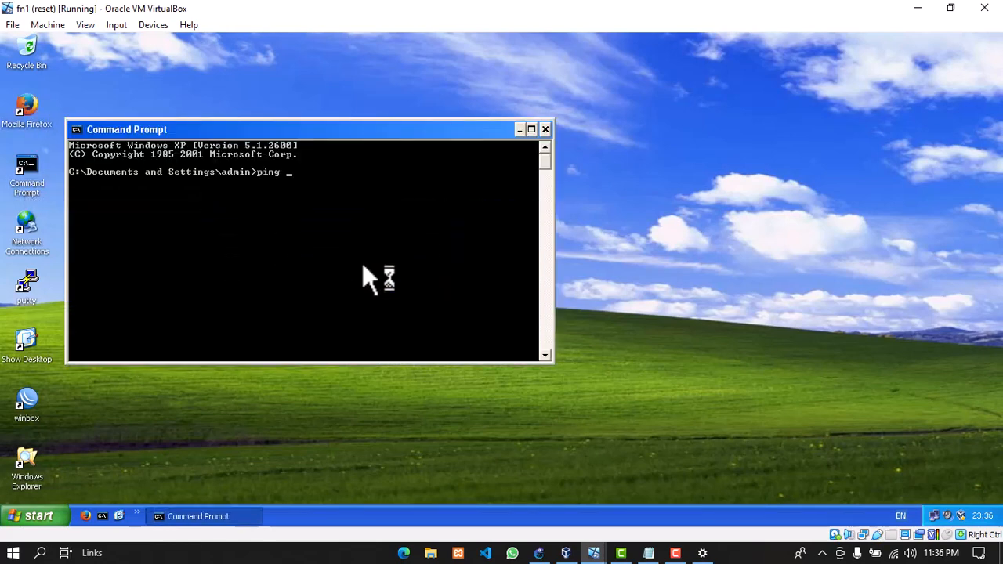
text(8.8.8.8)
key(Return)
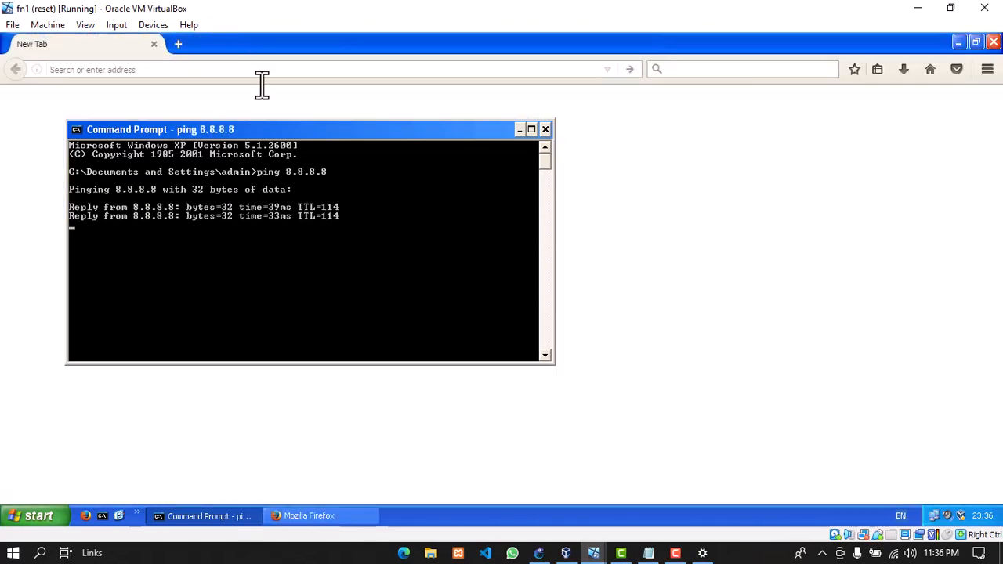
click(258, 88)
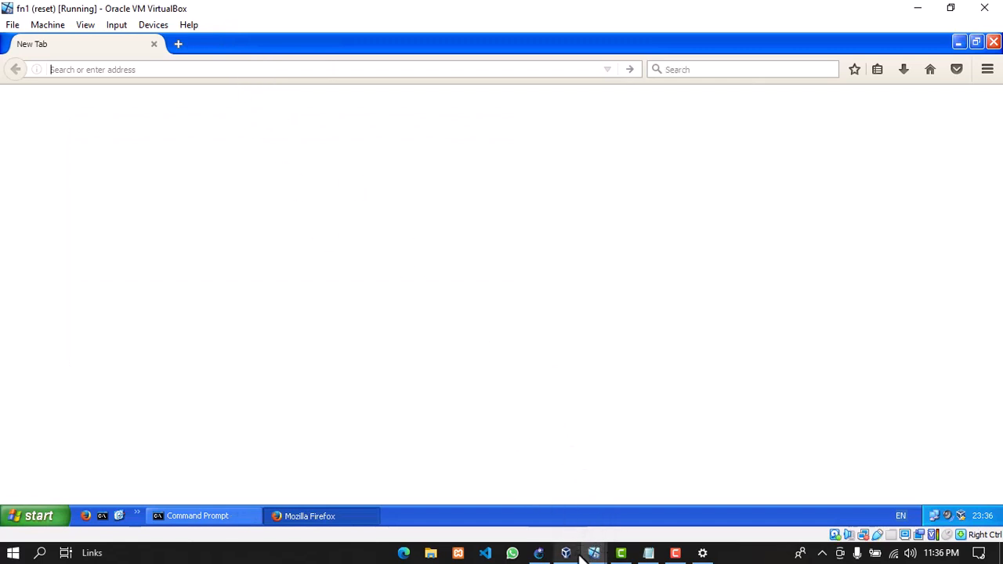
On the remot VM, connect WinBox to the router and open IP > Hotspot
mouse_move(584, 555)
click(489, 502)
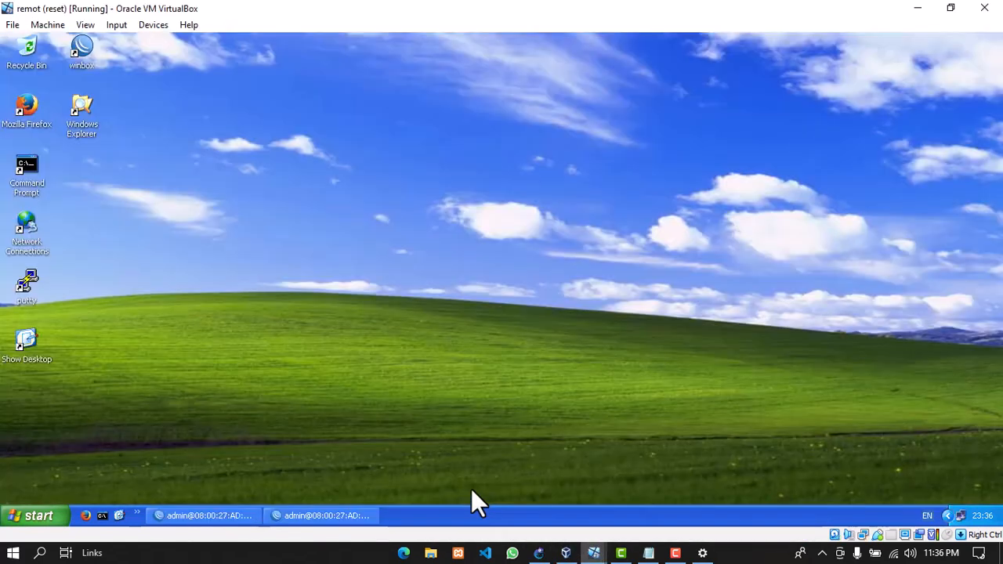
double_click(84, 49)
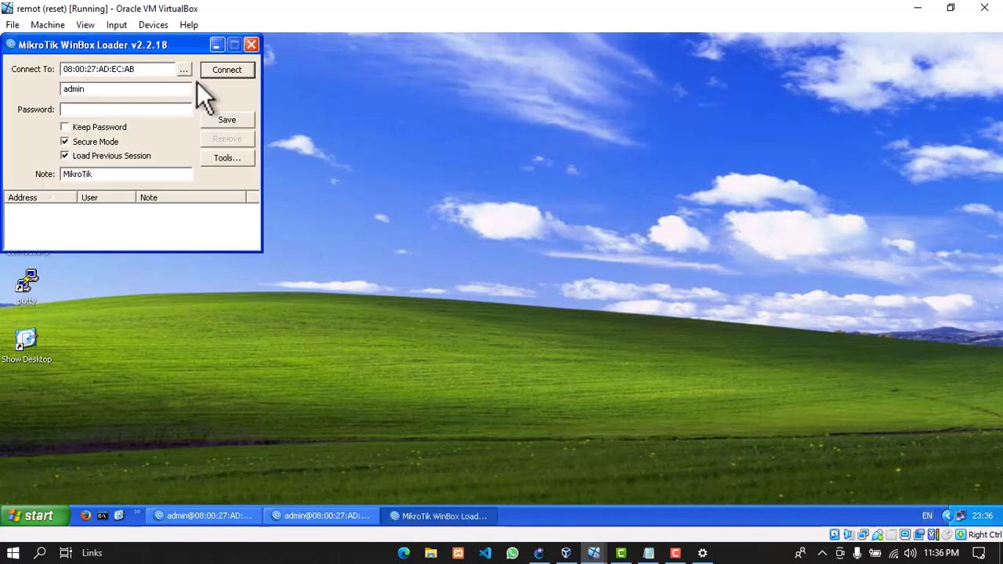
click(222, 69)
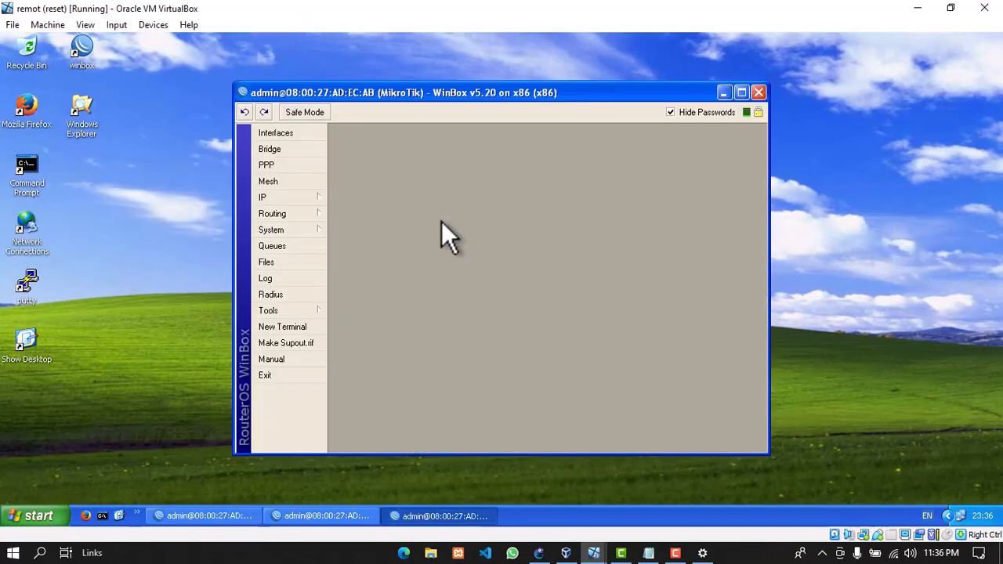
click(287, 196)
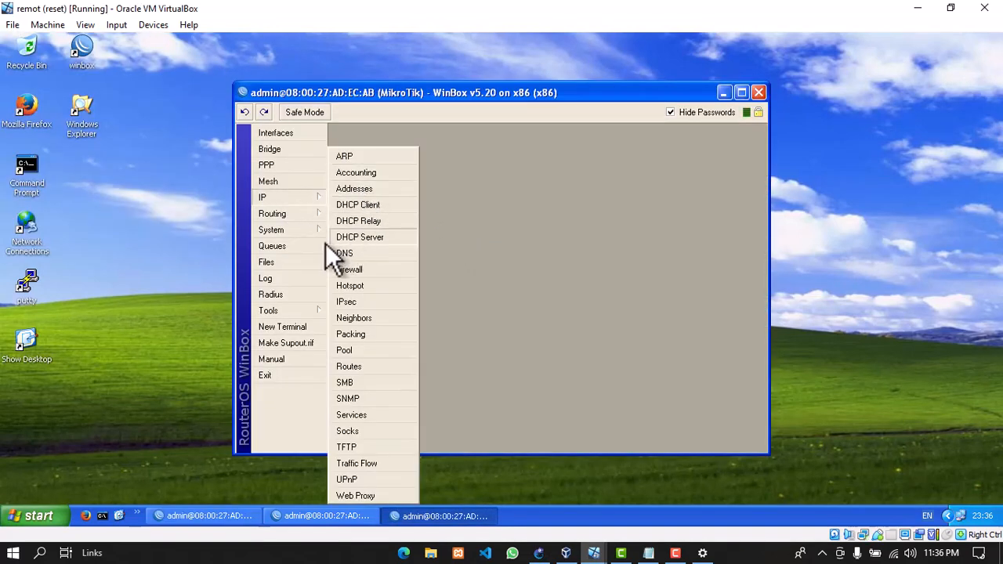
click(350, 285)
Inspect the FIN hotspot server and the admin hotspot user without changes
double_click(370, 230)
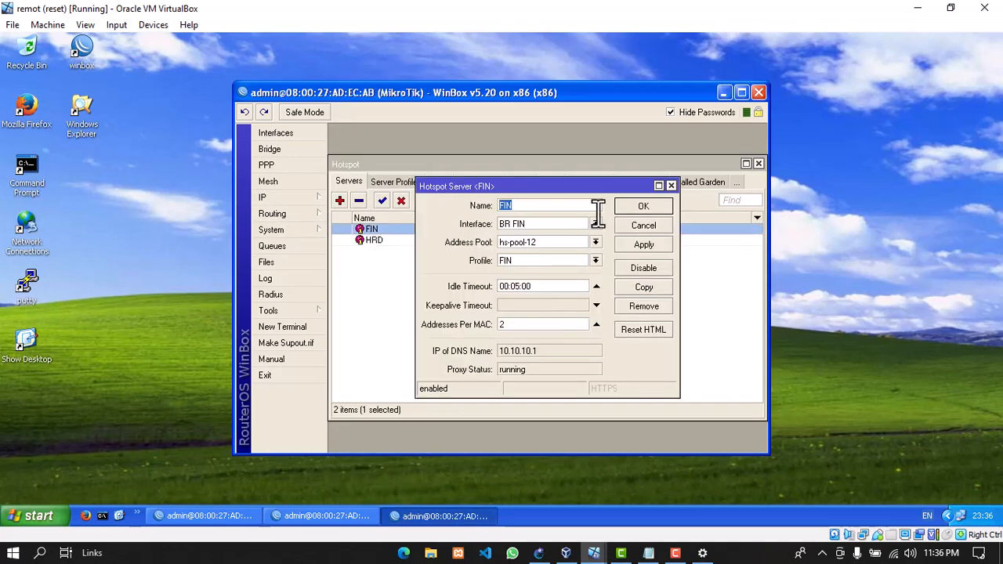
click(642, 228)
click(441, 182)
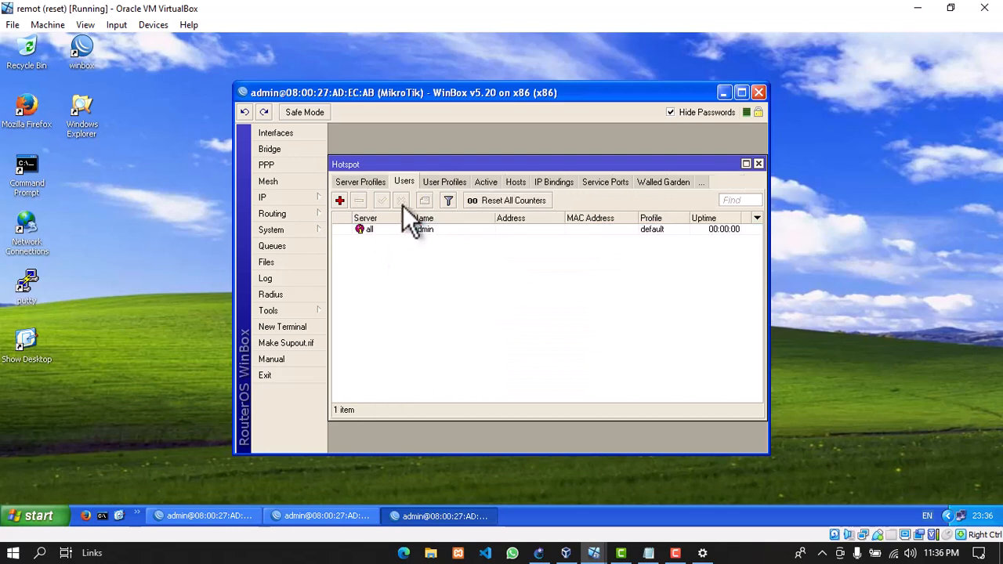
double_click(382, 227)
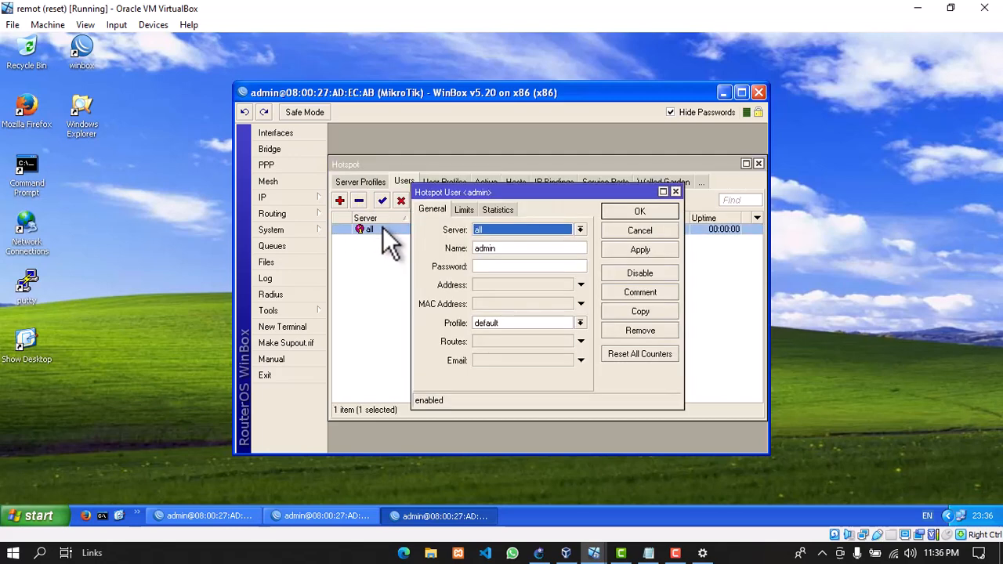
click(637, 231)
click(448, 183)
click(357, 181)
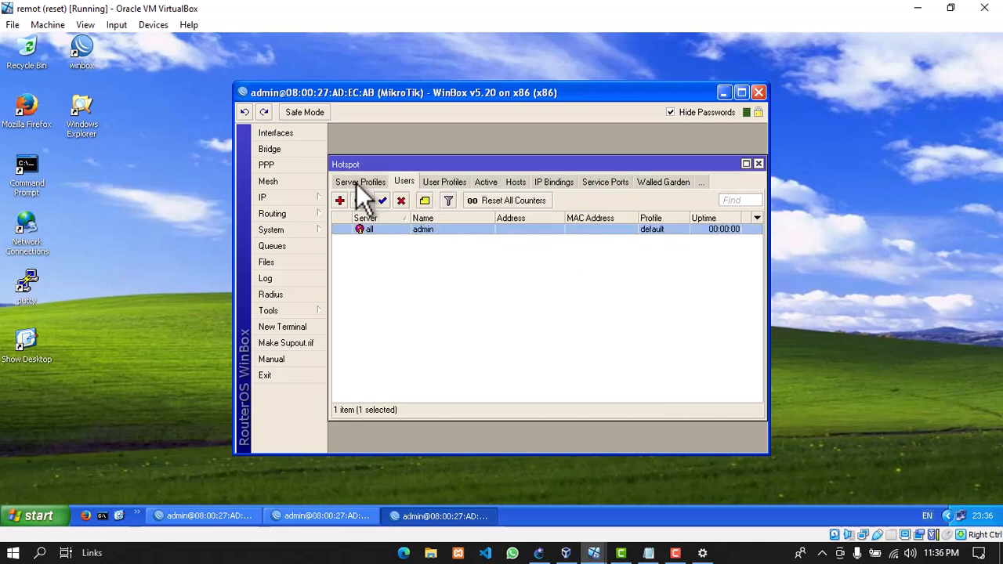
Uncheck Cookie login in the FIN and HRD server profiles, leaving HTTP CHAP, and close Hotspot
click(353, 183)
double_click(379, 227)
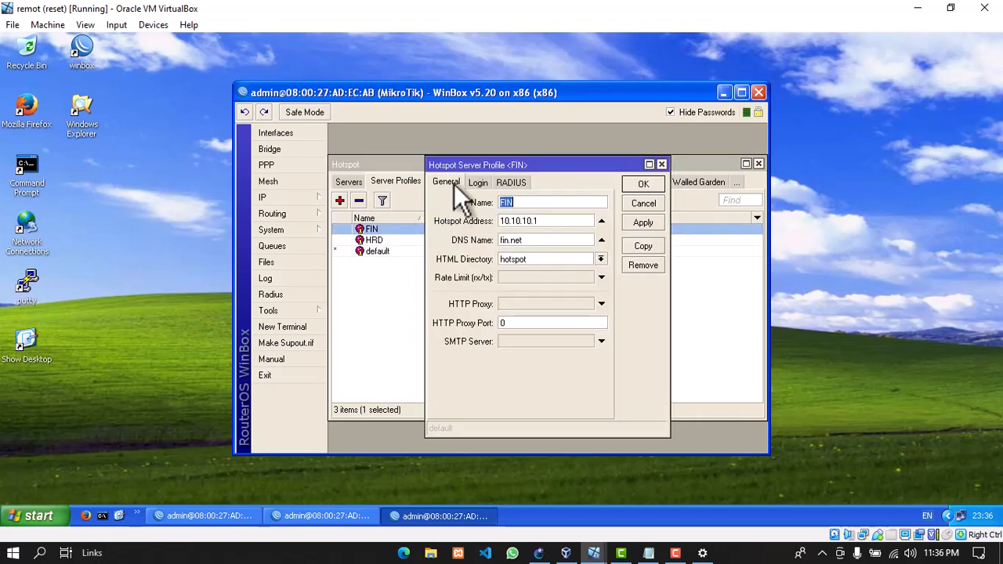
click(477, 182)
click(548, 213)
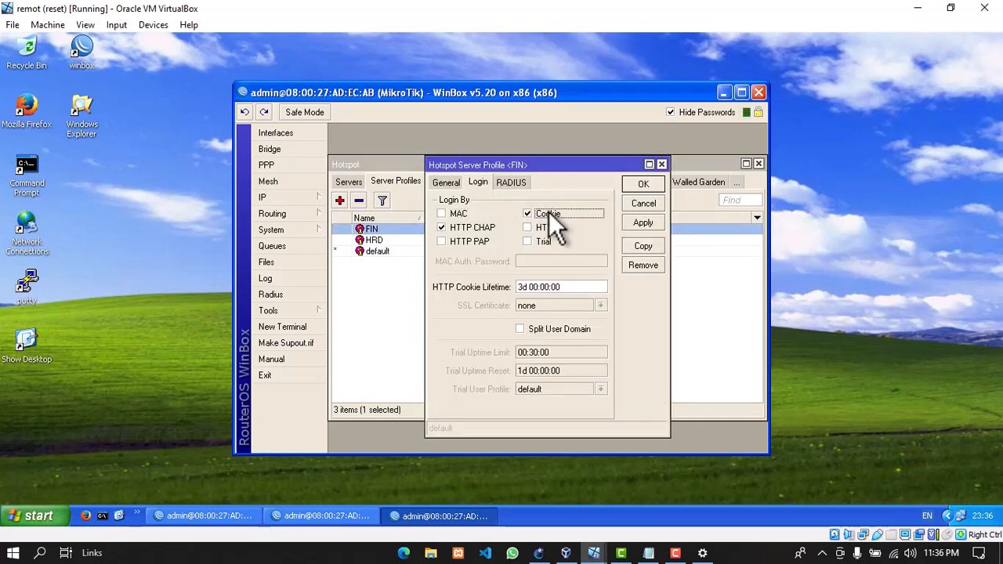
click(641, 221)
click(654, 183)
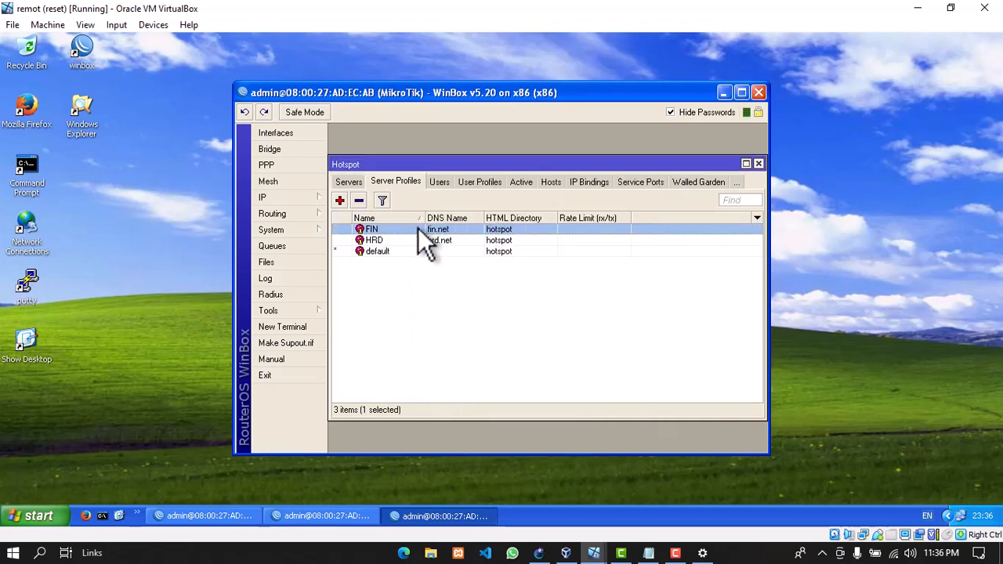
double_click(395, 239)
click(533, 213)
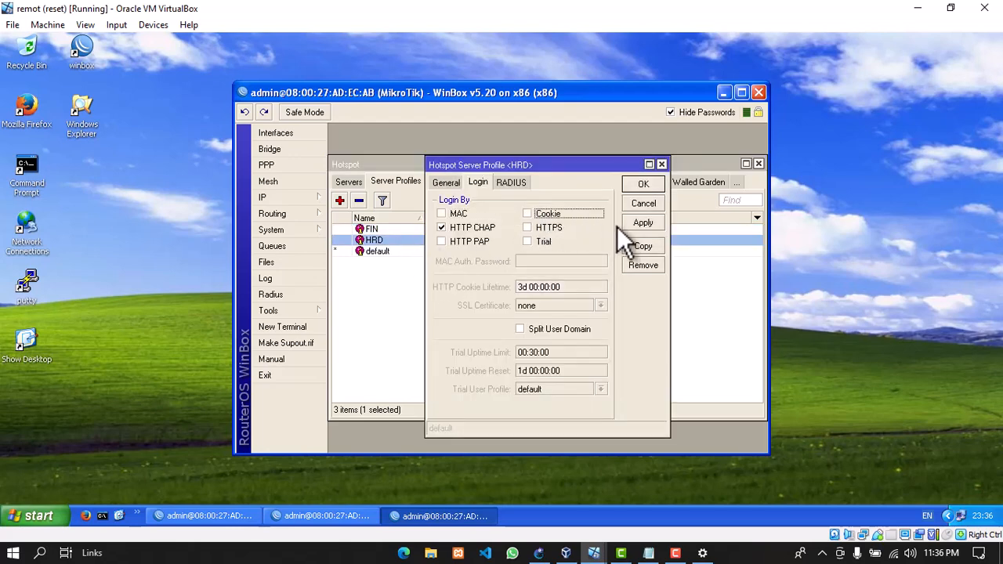
click(640, 222)
click(645, 188)
click(757, 163)
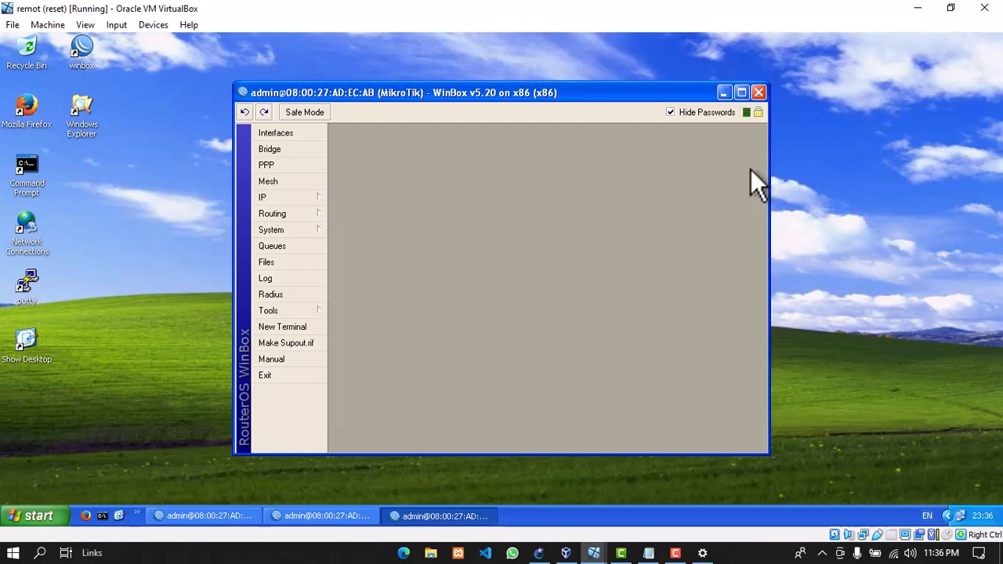
Back on fn1, search Google for yt in Firefox
click(917, 8)
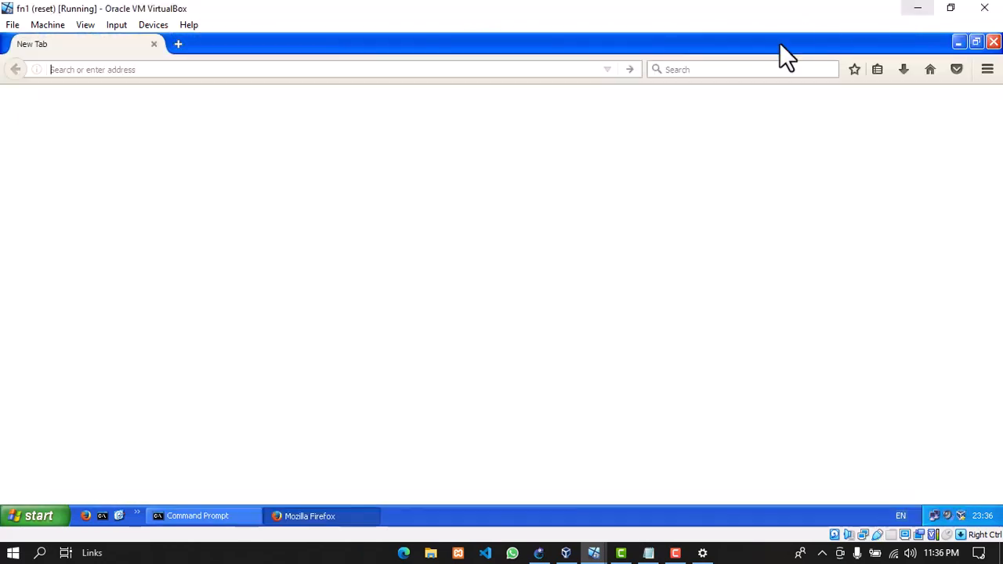
click(270, 69)
text(yt)
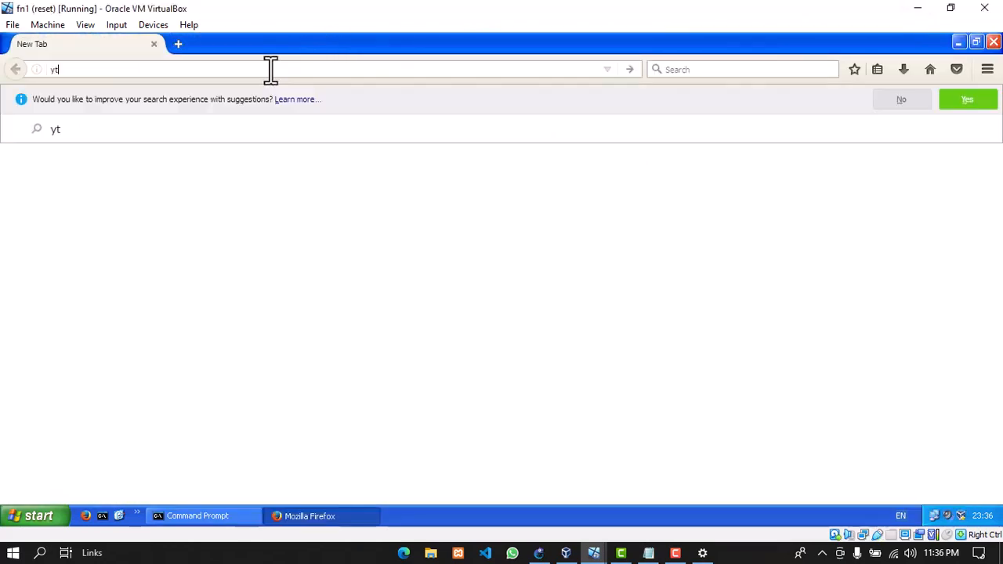
key(Return)
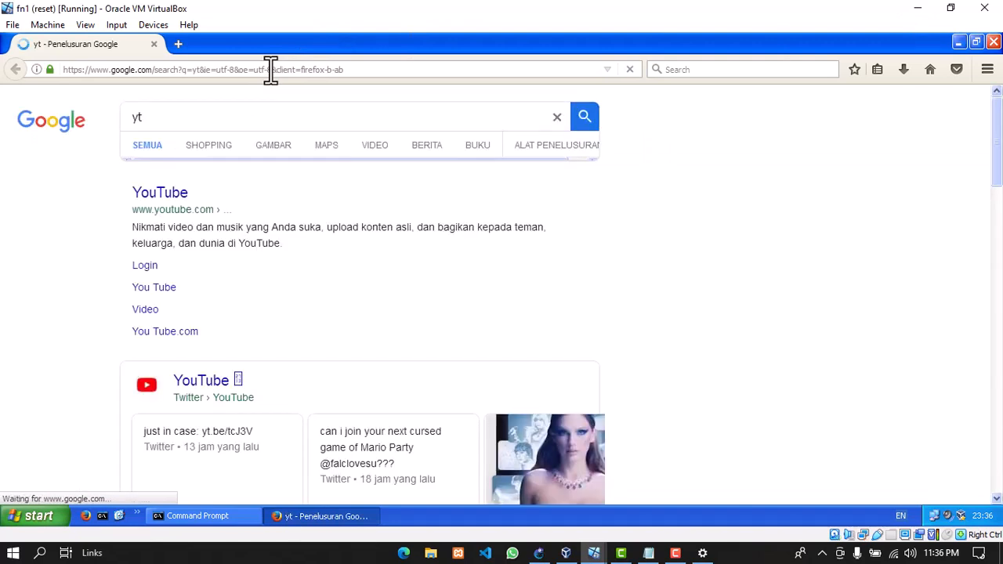
Open the fin.net hotspot status page in a new tab and log off
click(179, 44)
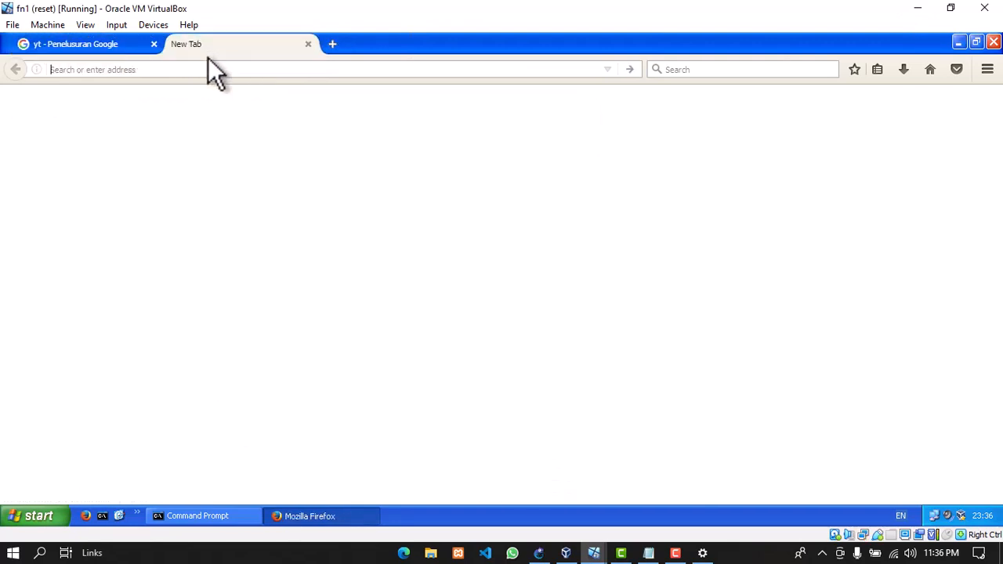
text(fin.net/)
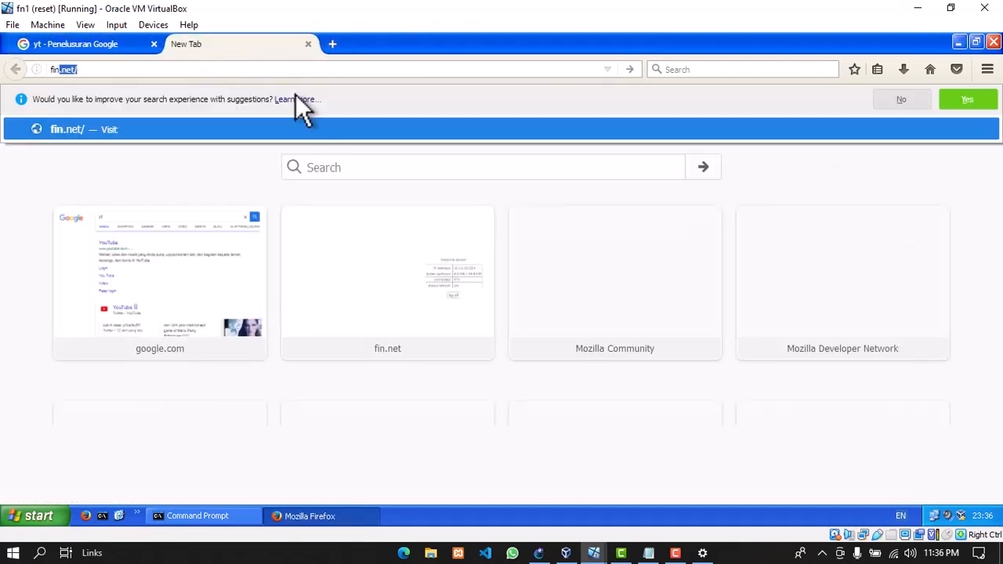
key(Return)
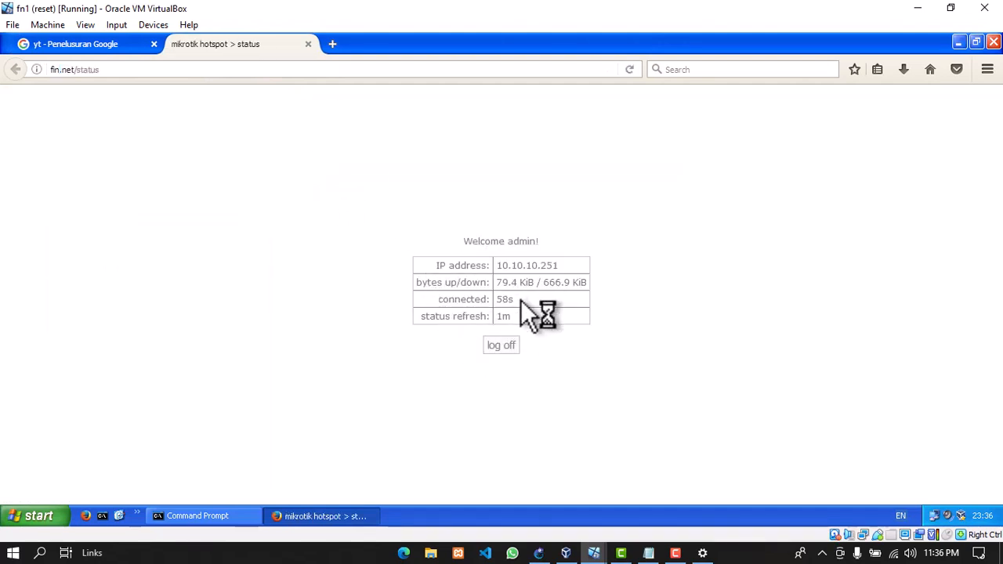
click(507, 349)
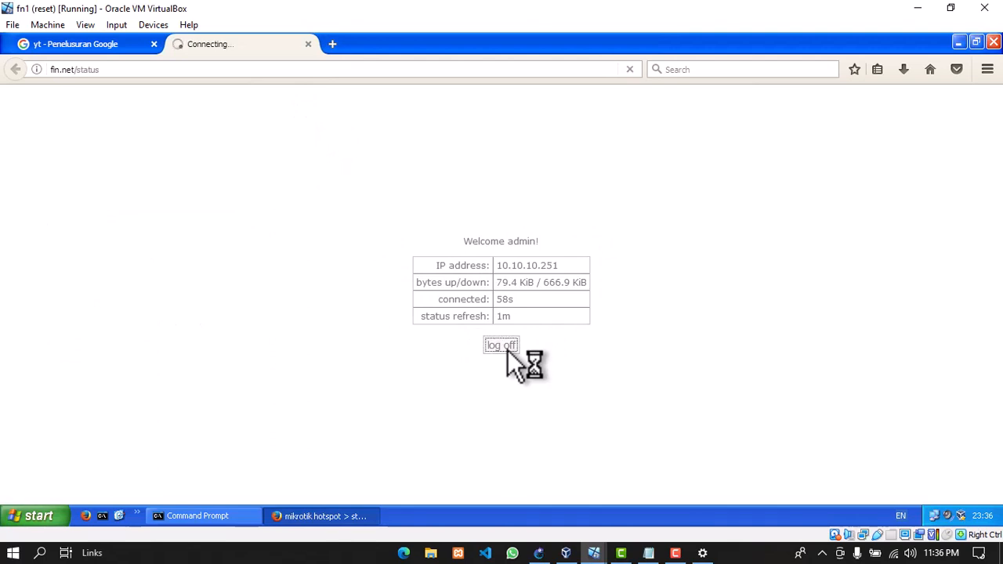
Retry the yt search in a fresh tab to see 'Secure Connection Failed', then minimize the windows
click(117, 43)
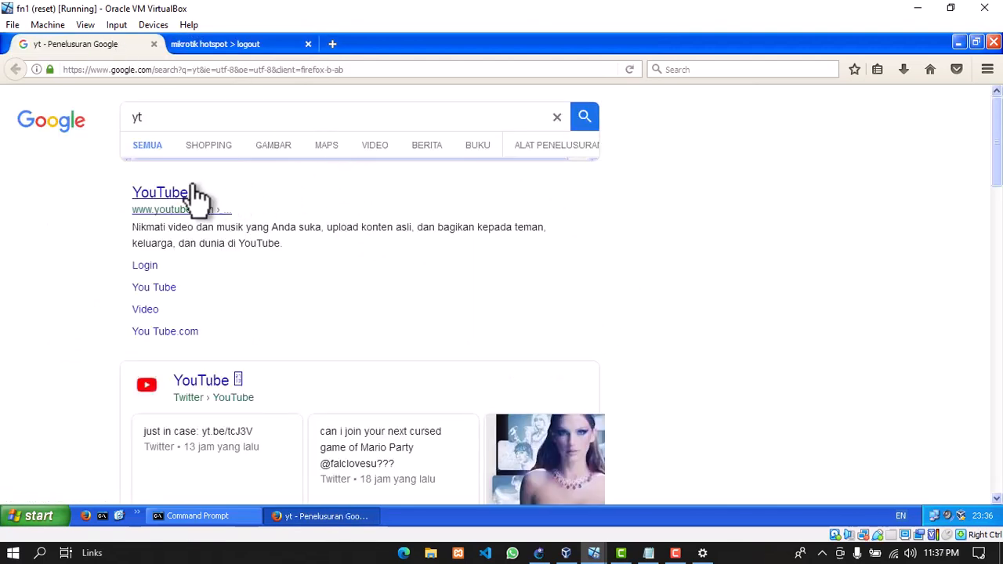
click(170, 72)
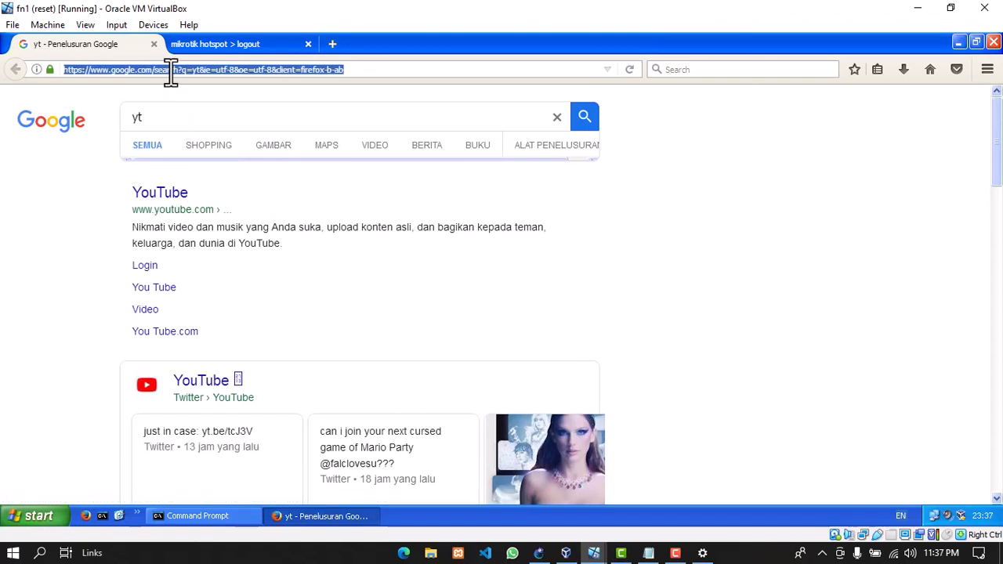
text(yt)
key(Return)
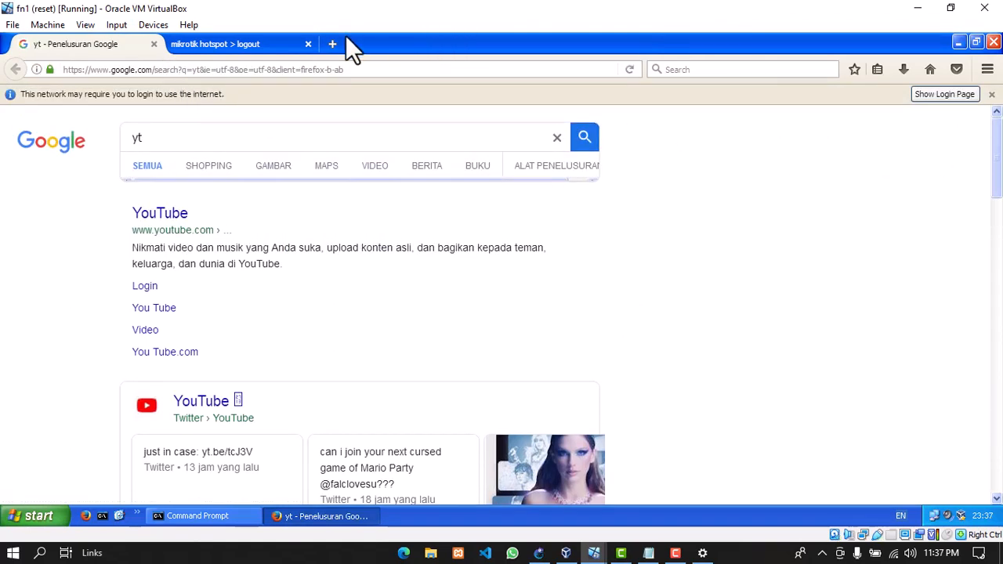
click(153, 44)
click(177, 44)
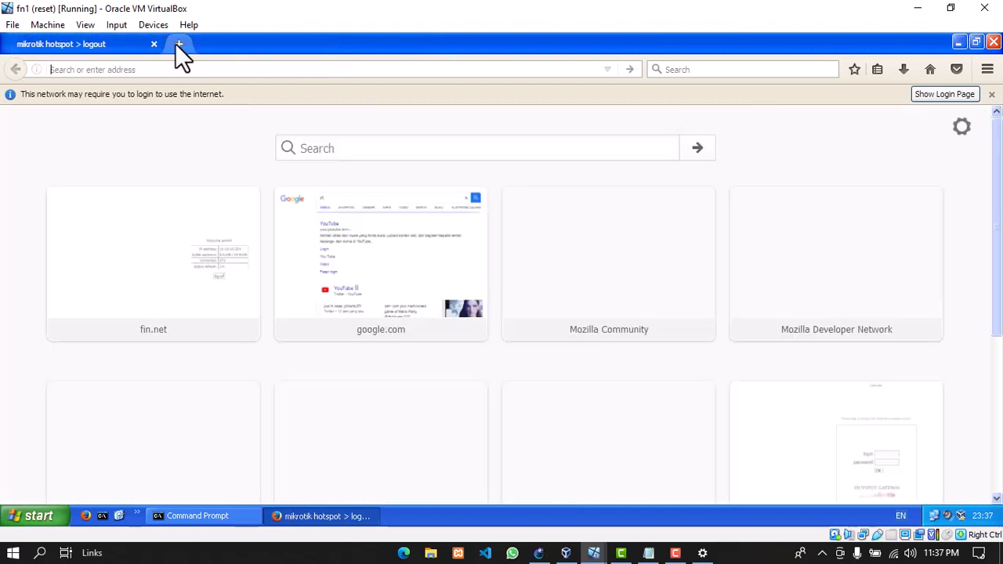
text(yt)
key(Return)
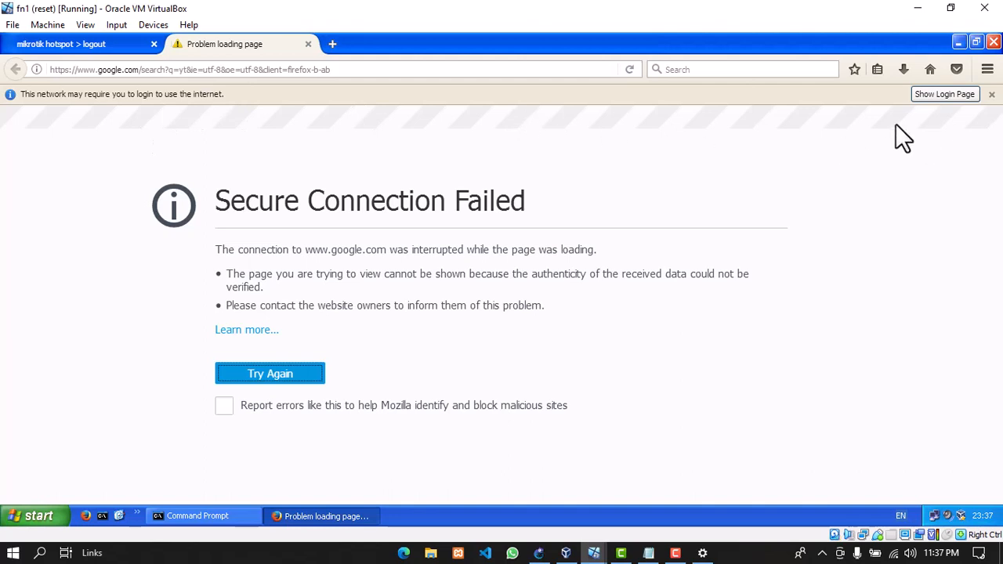
click(922, 6)
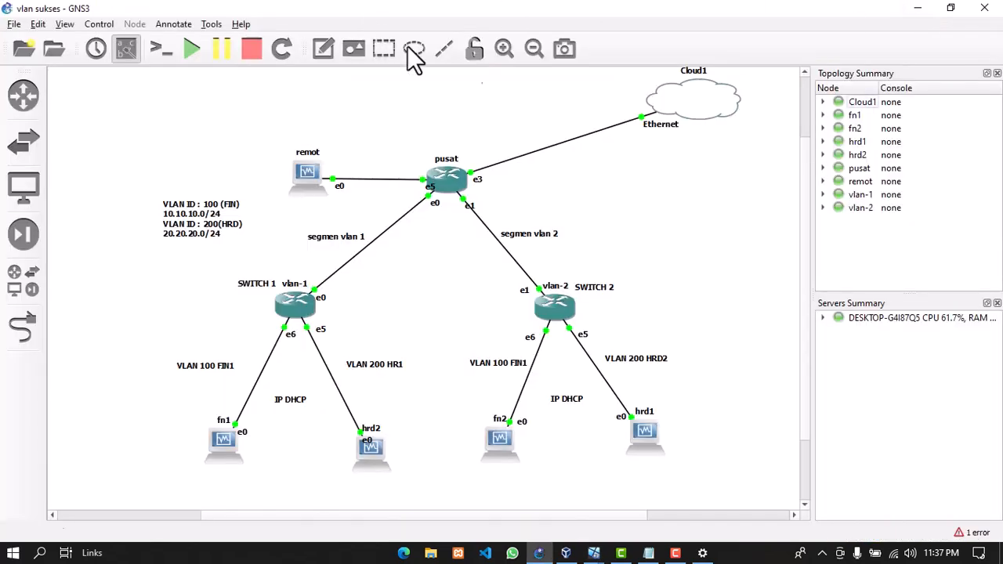
click(913, 10)
Close the network status settings and bring up the hrd1 VM maximized
click(925, 6)
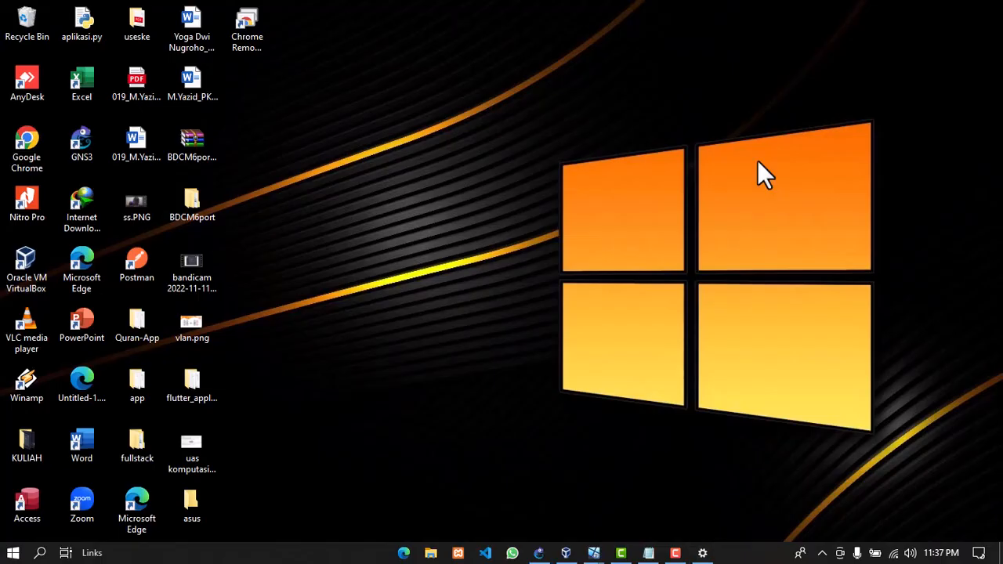
click(597, 553)
click(728, 487)
click(702, 553)
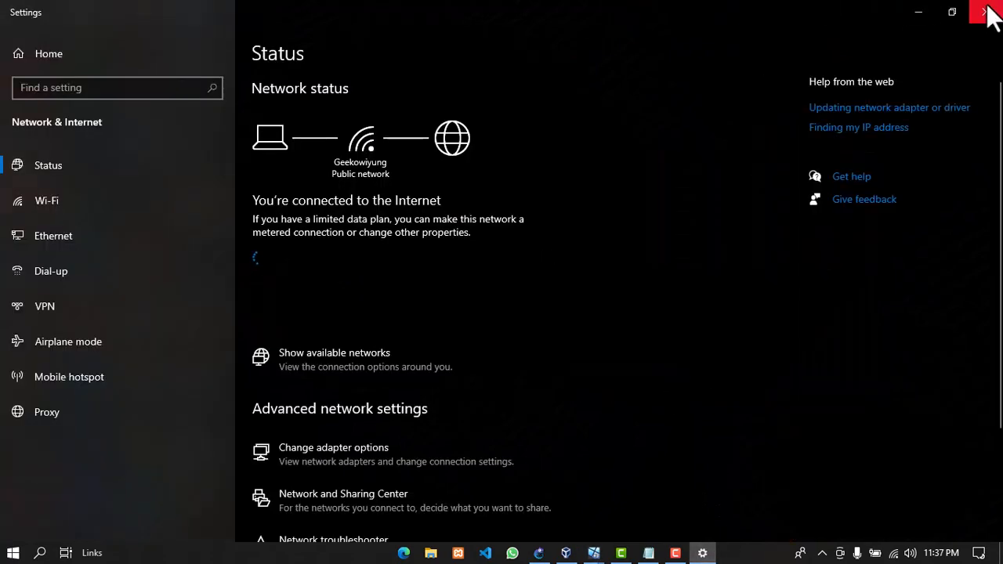
click(985, 9)
click(593, 553)
click(685, 509)
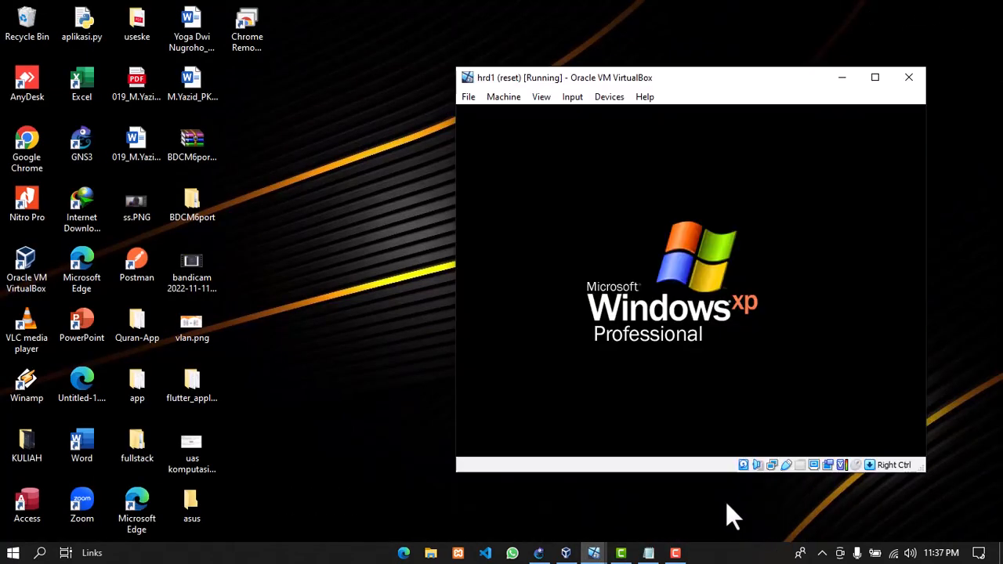
click(875, 77)
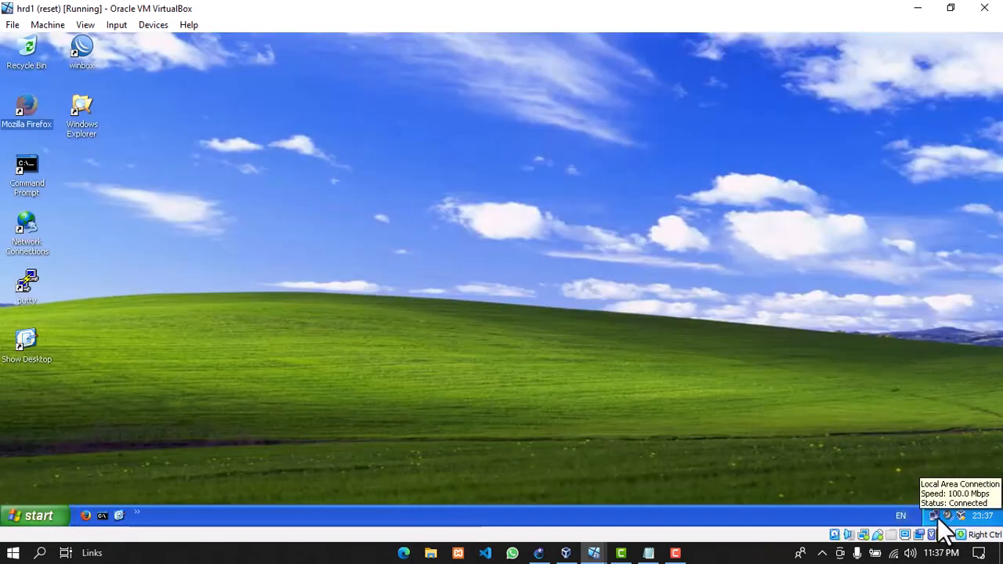
Repair hrd1's connection so DHCP keeps 20.20.20.253 with gateway 20.20.20.1
double_click(933, 515)
click(429, 147)
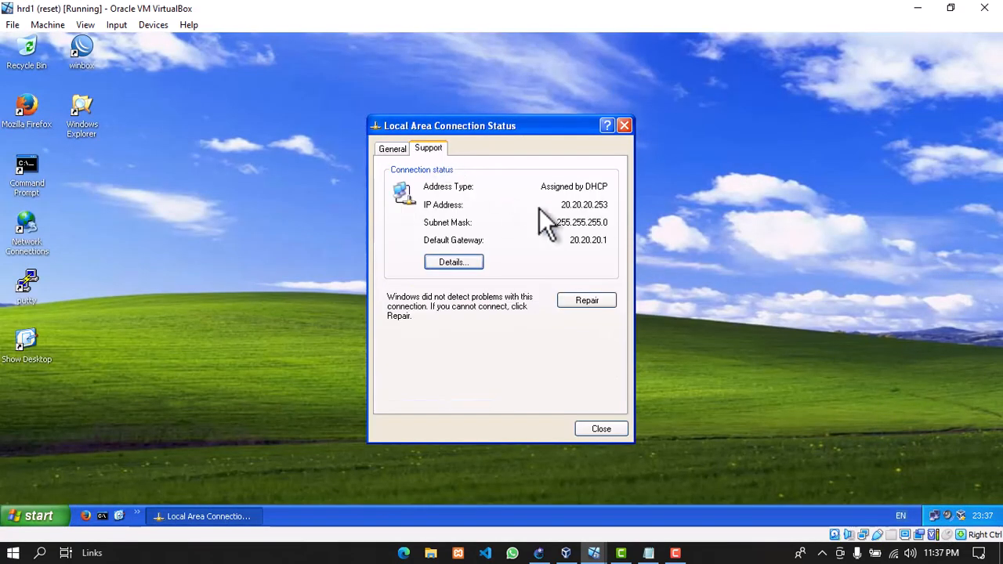
click(602, 300)
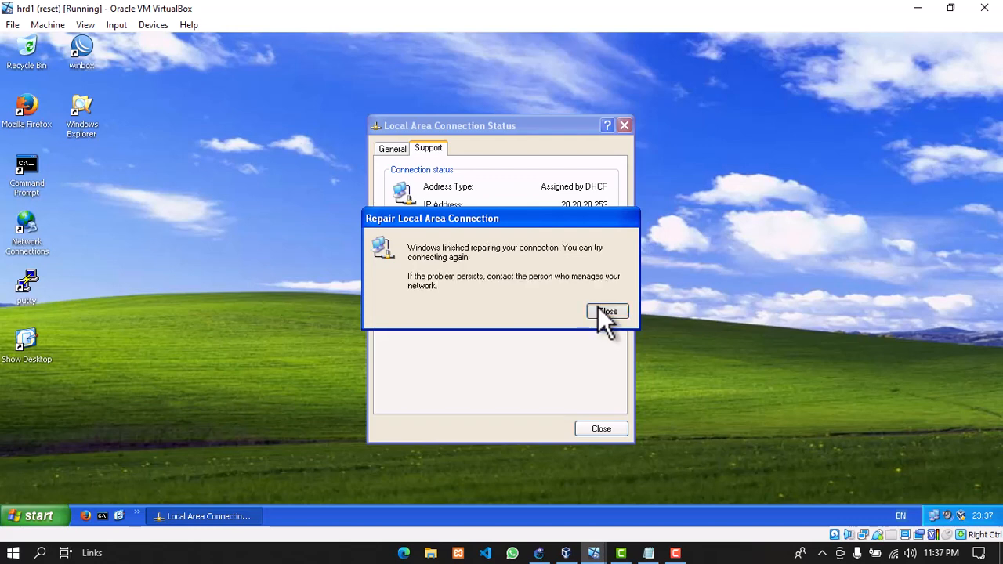
click(597, 310)
click(624, 125)
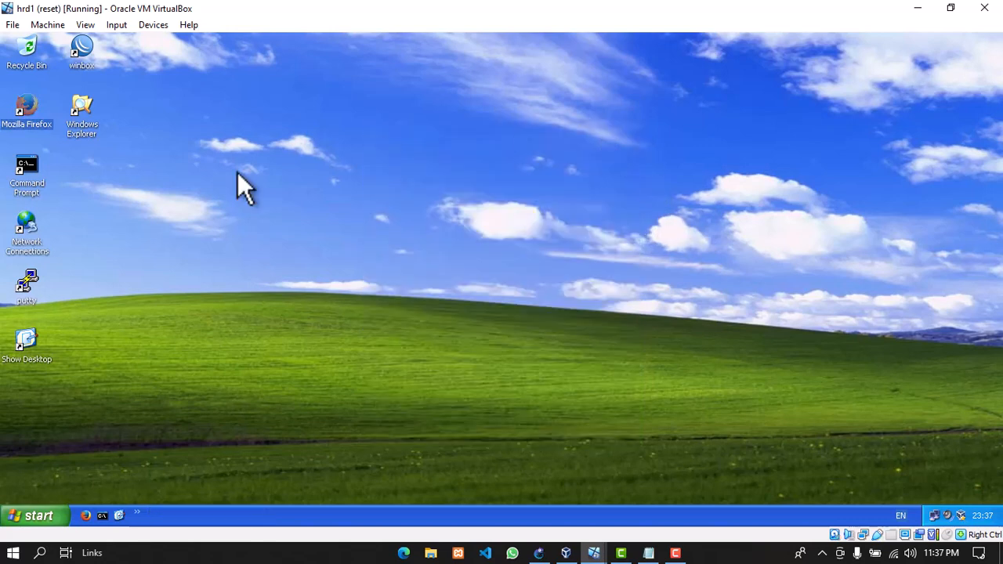
click(31, 118)
Launch Firefox, log in to the hrd.net hotspot as admin, then close the browser
double_click(30, 108)
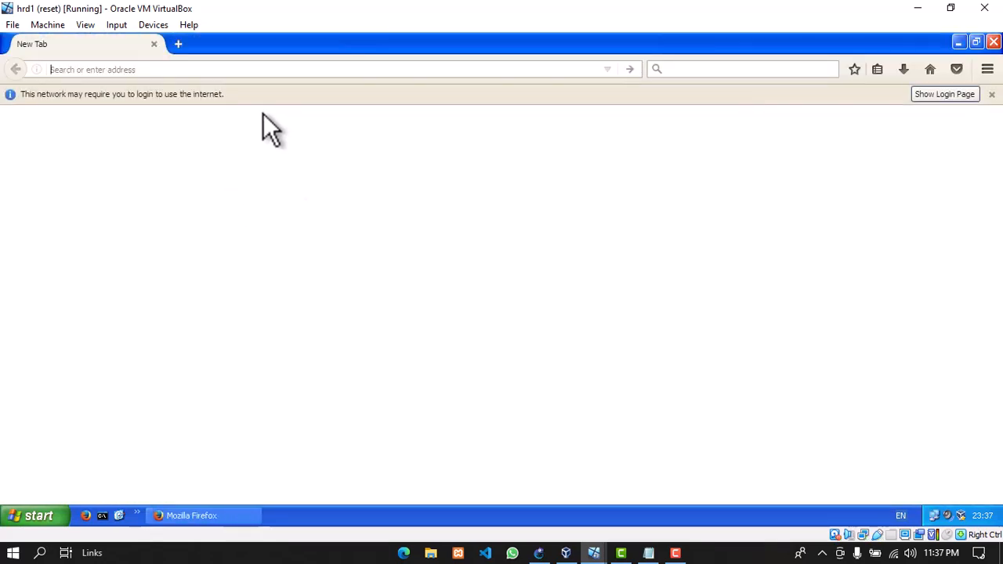
click(918, 92)
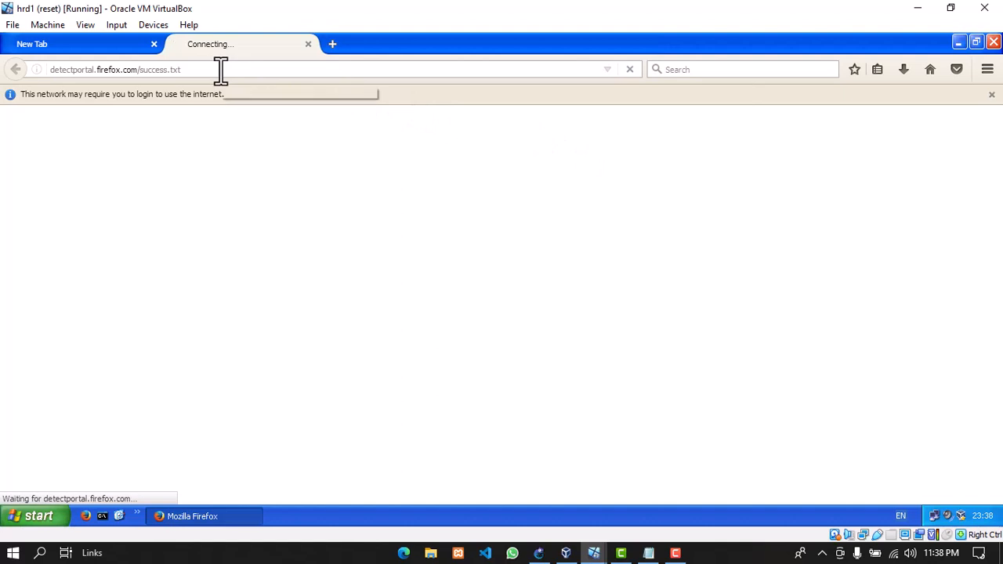
click(154, 43)
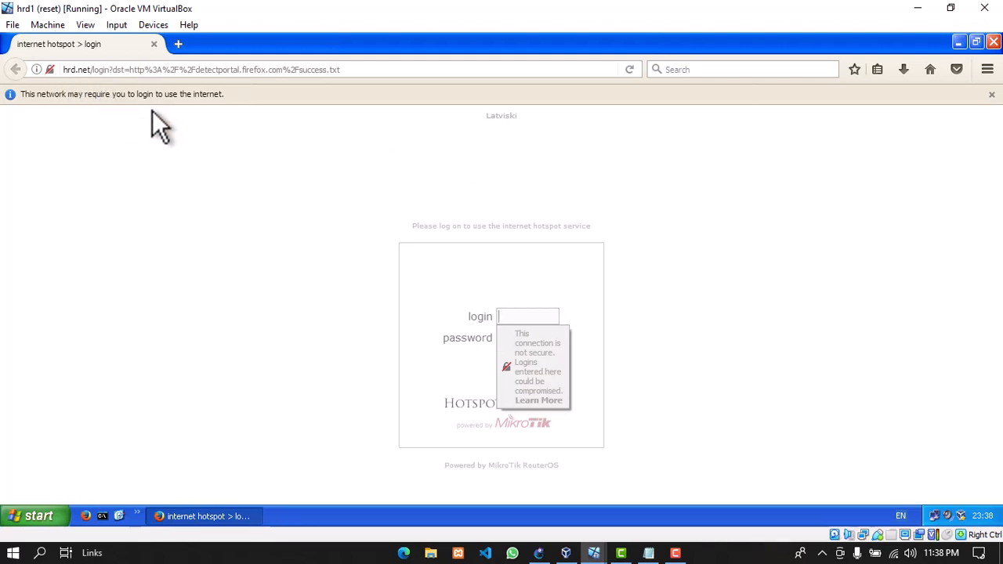
click(537, 315)
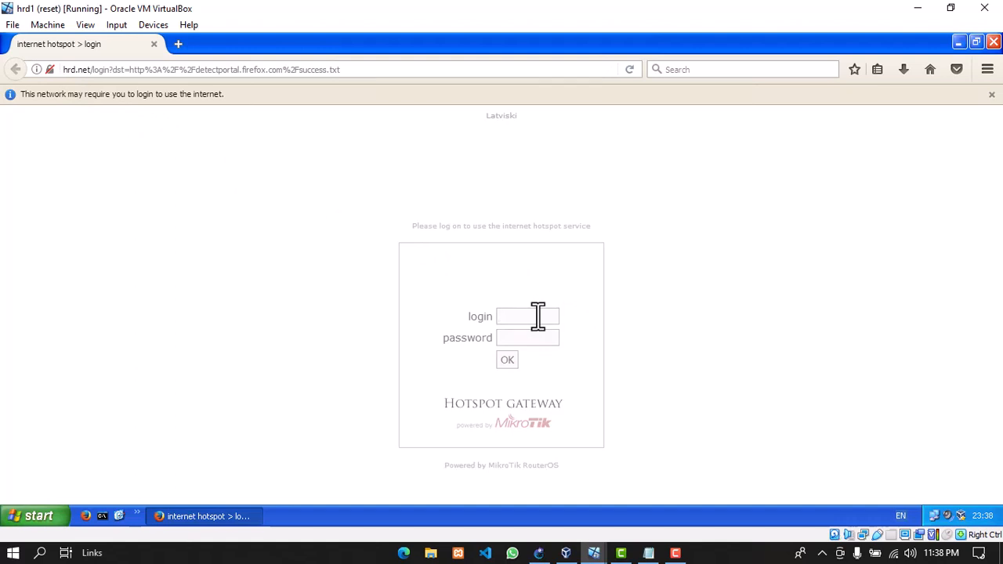
text(admin)
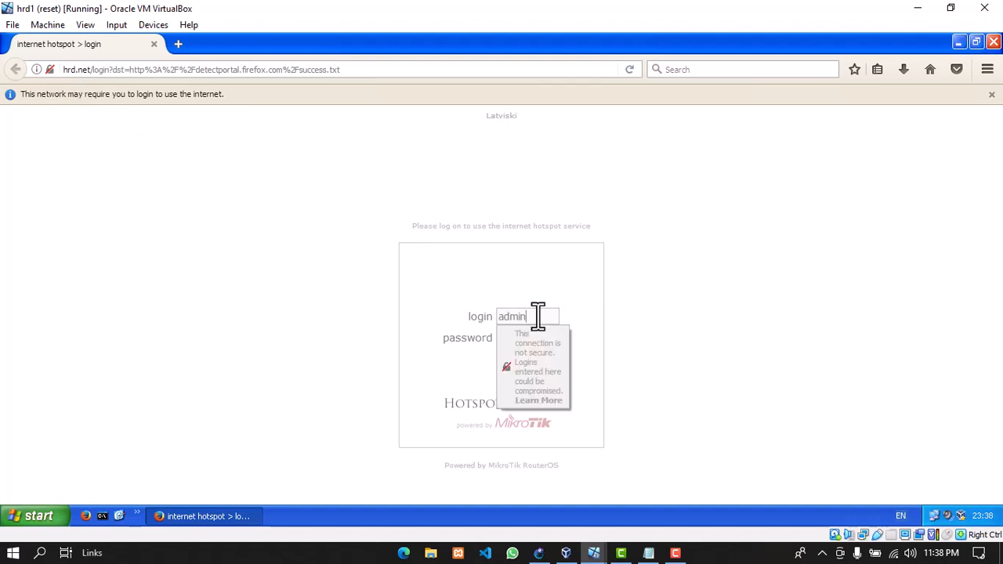
key(Tab)
key(Tab)
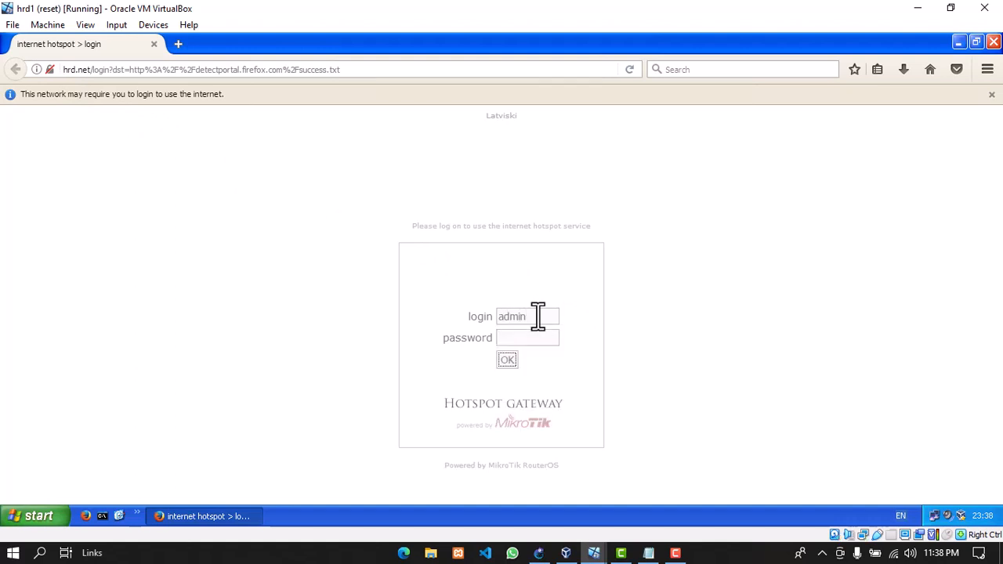
click(507, 357)
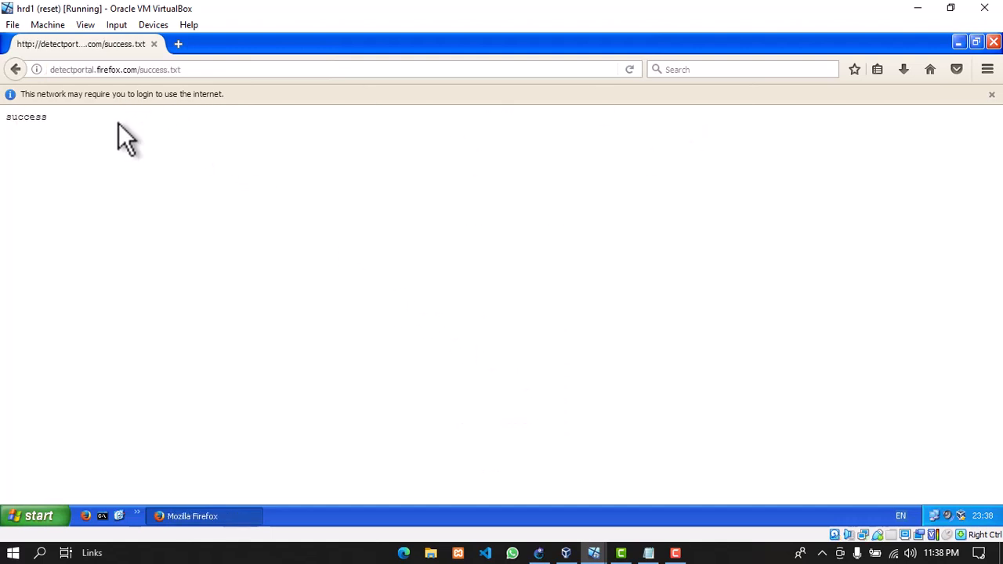
key(alt+F4)
click(24, 160)
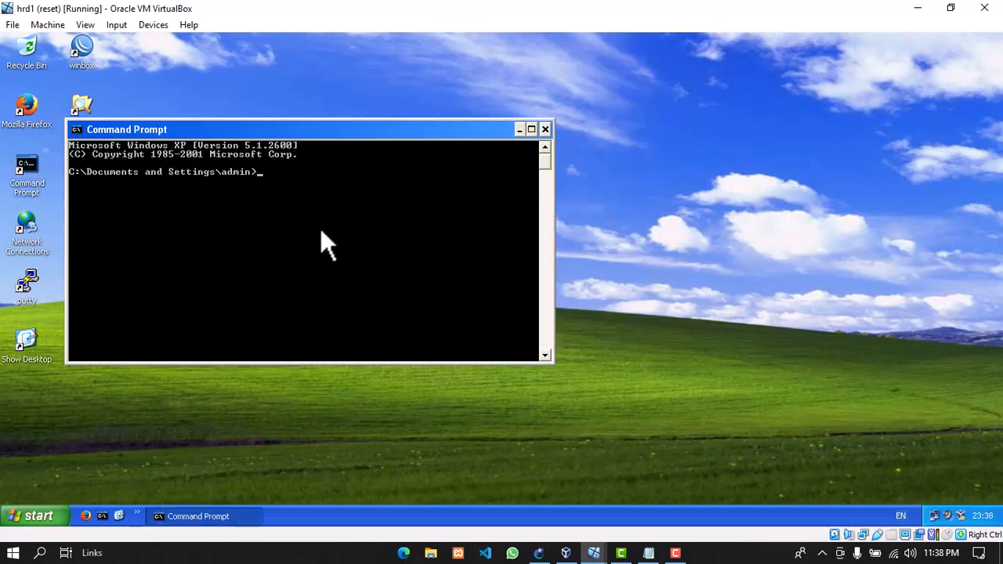
Ping 8.8.8.8 from hrd1 for 4 replies with 0% loss, then switch to the remot VM
text(ping 8.8.8.8)
key(Return)
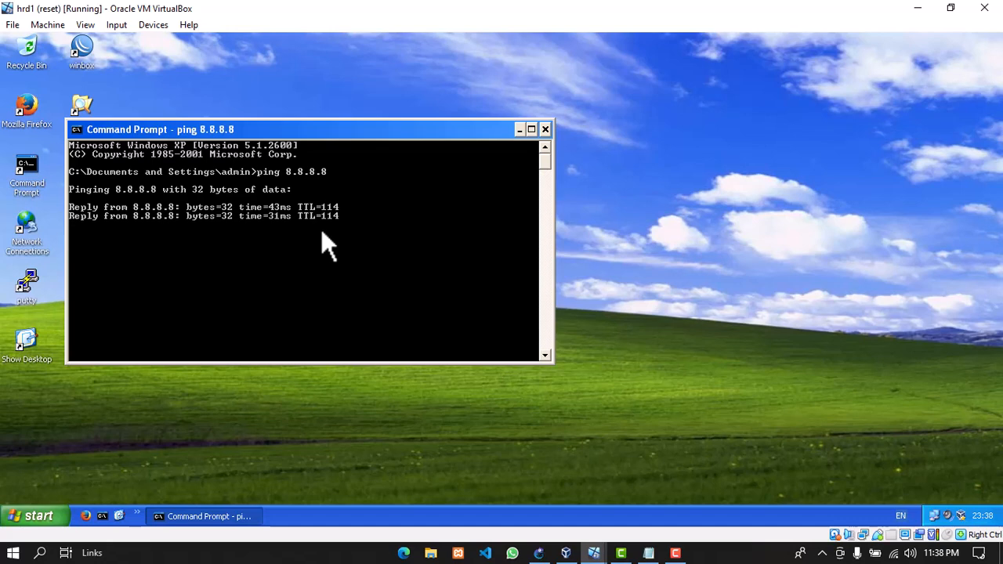
click(549, 129)
click(944, 9)
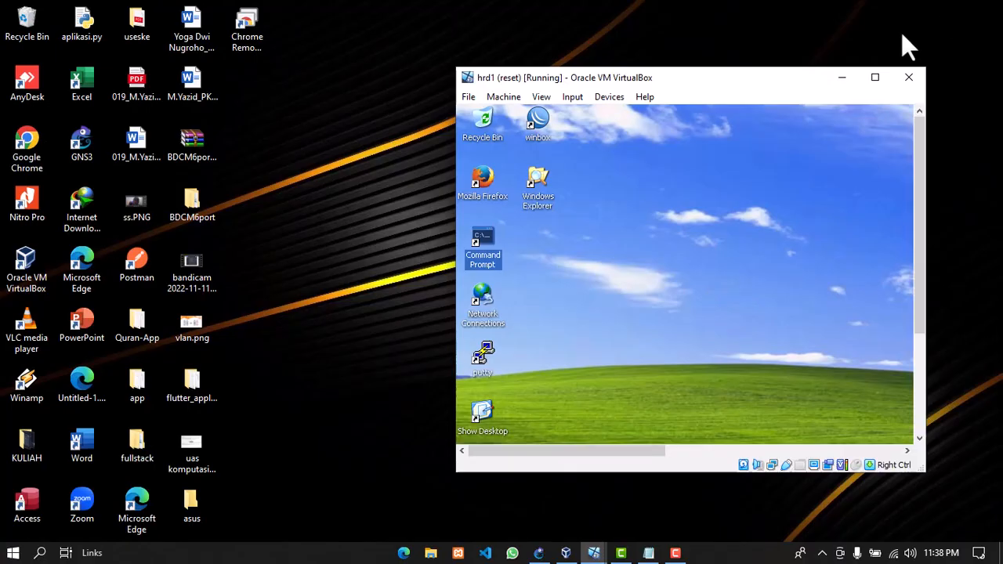
click(841, 77)
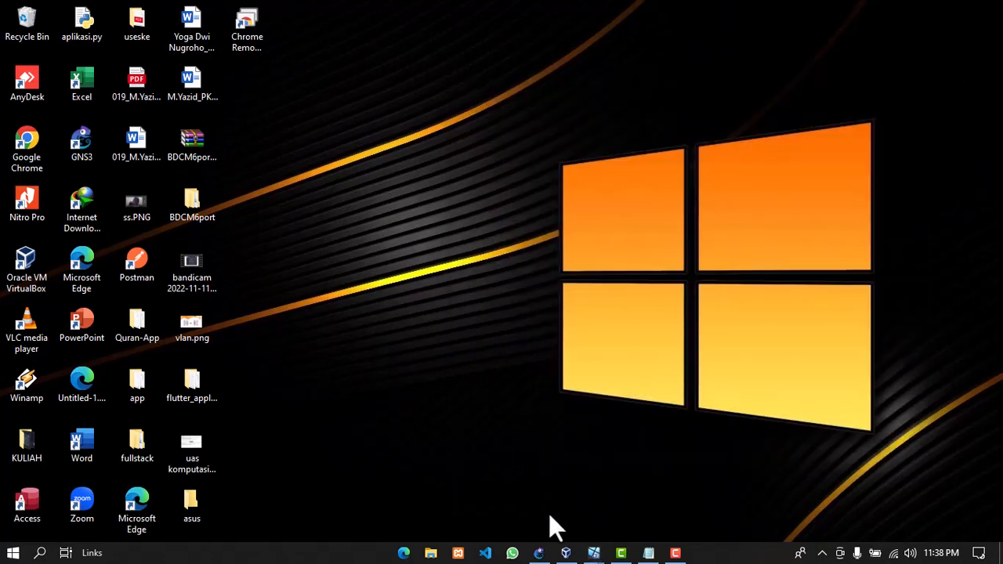
mouse_move(593, 552)
click(495, 522)
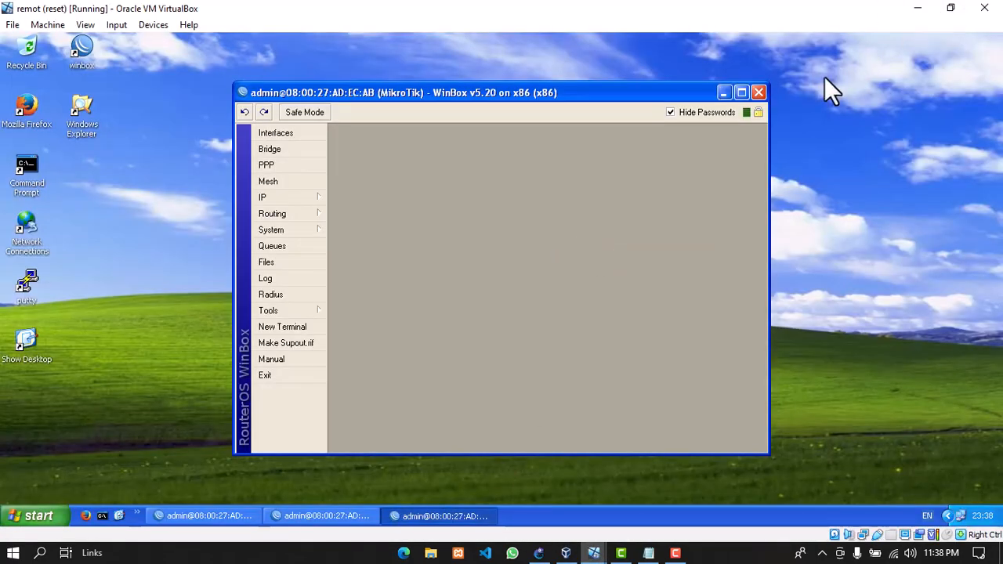
Return to the first WinBox session on remot and expand its IP menu
click(675, 552)
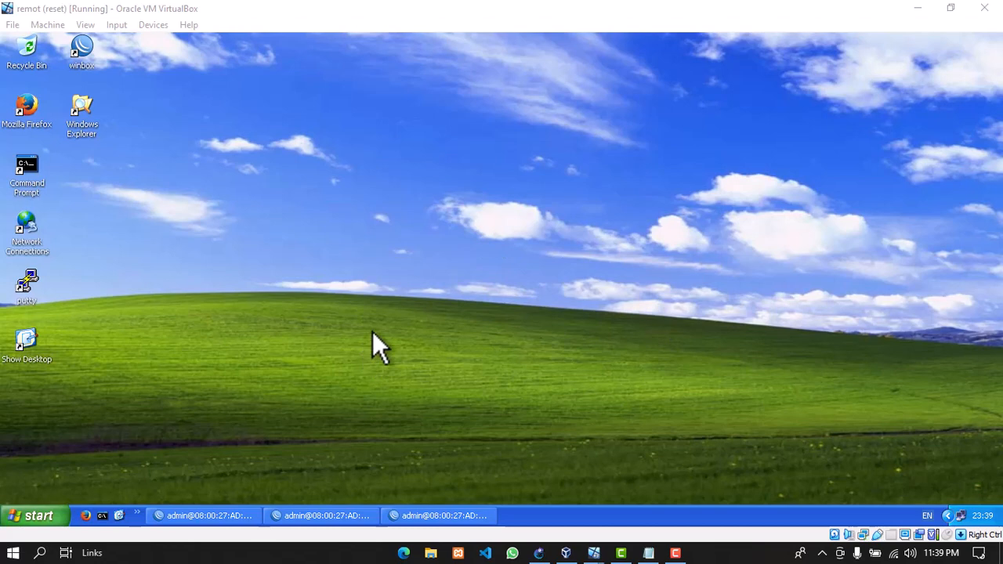
click(219, 516)
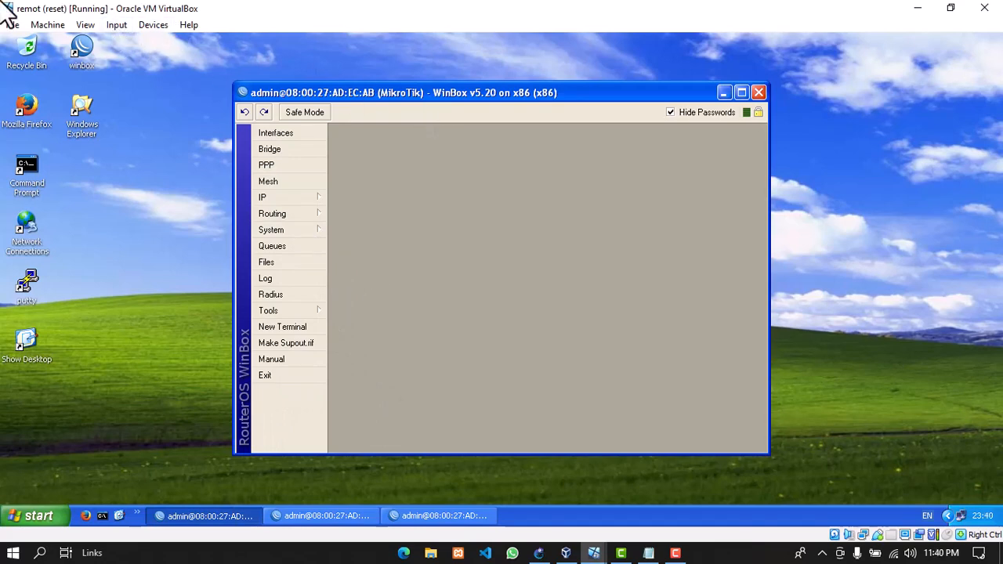
click(308, 199)
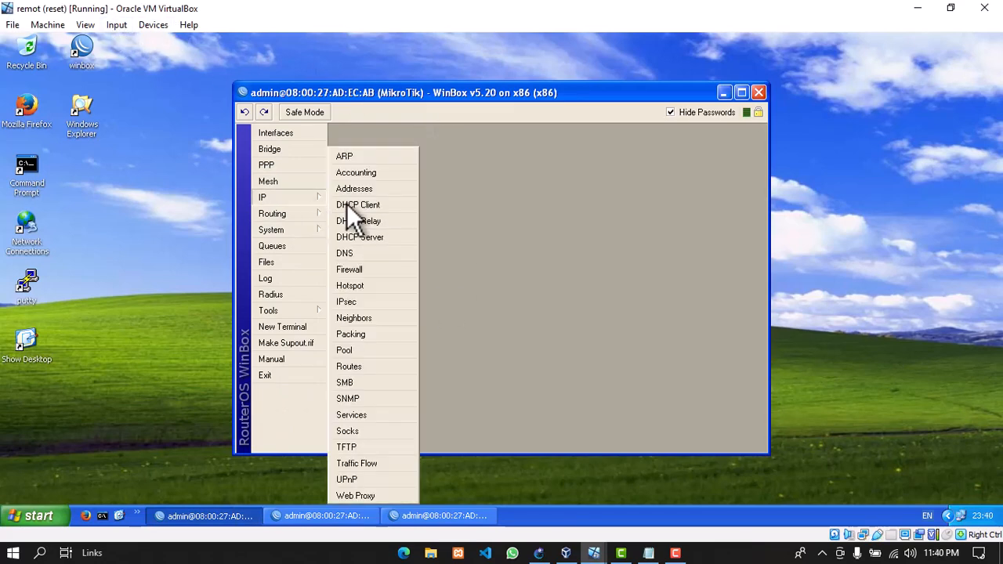
Add hotspot user profile FIN allowing 2 shared users
click(361, 286)
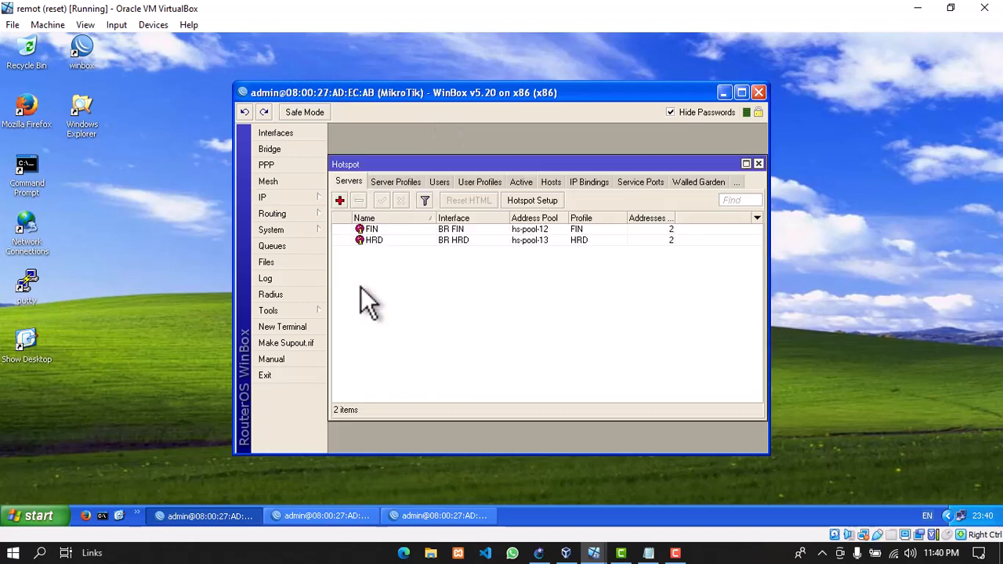
click(481, 183)
click(339, 201)
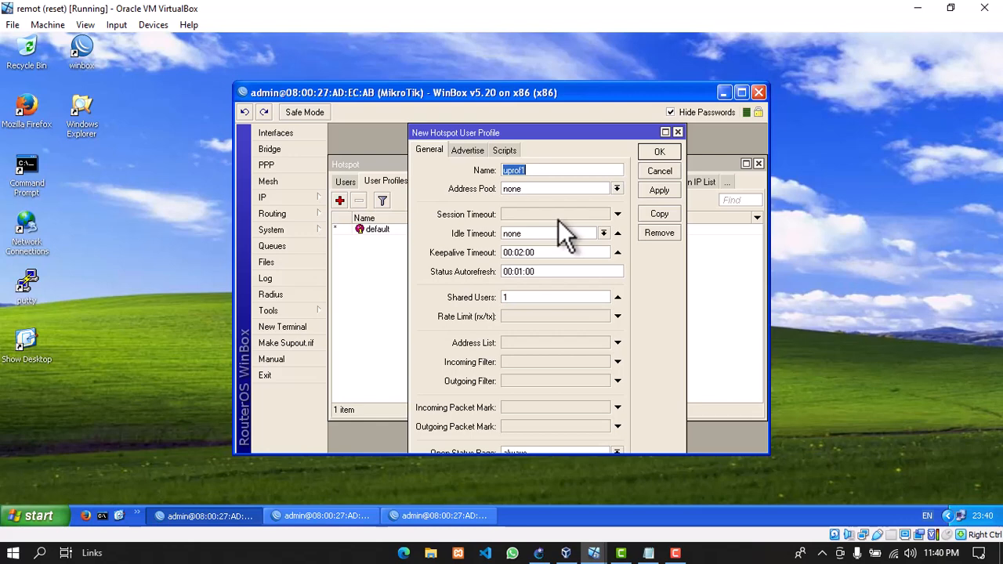
text(FIN)
click(540, 297)
click(659, 190)
click(659, 151)
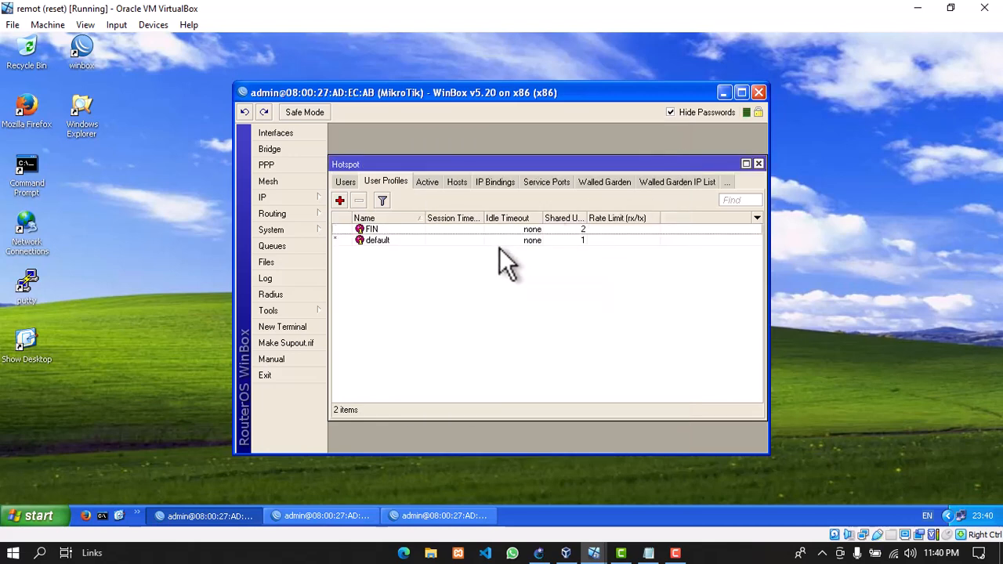
Add a second hotspot user profile HRD, also allowing 2 shared users
click(339, 200)
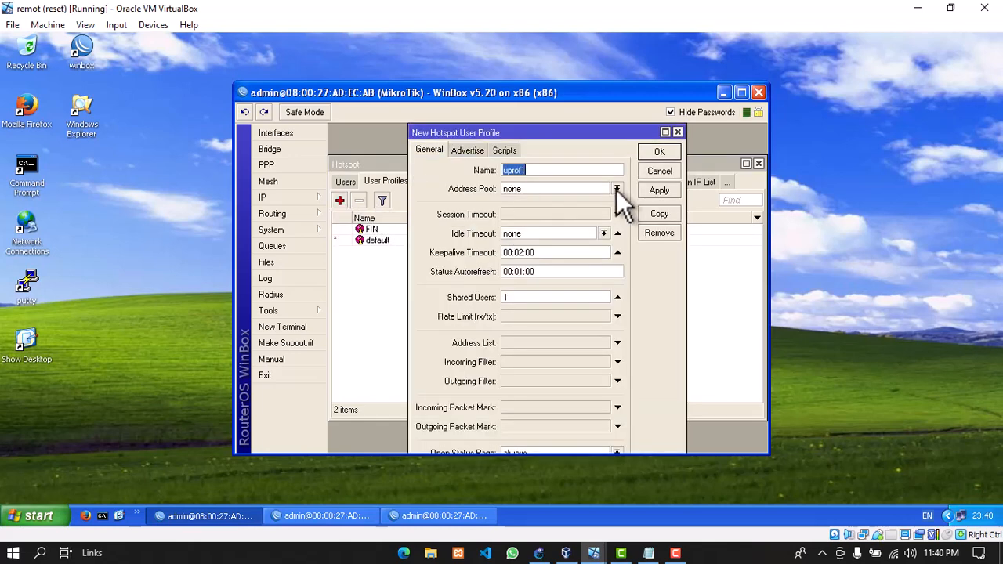
text(HRD)
click(534, 298)
text(2)
click(662, 190)
click(657, 153)
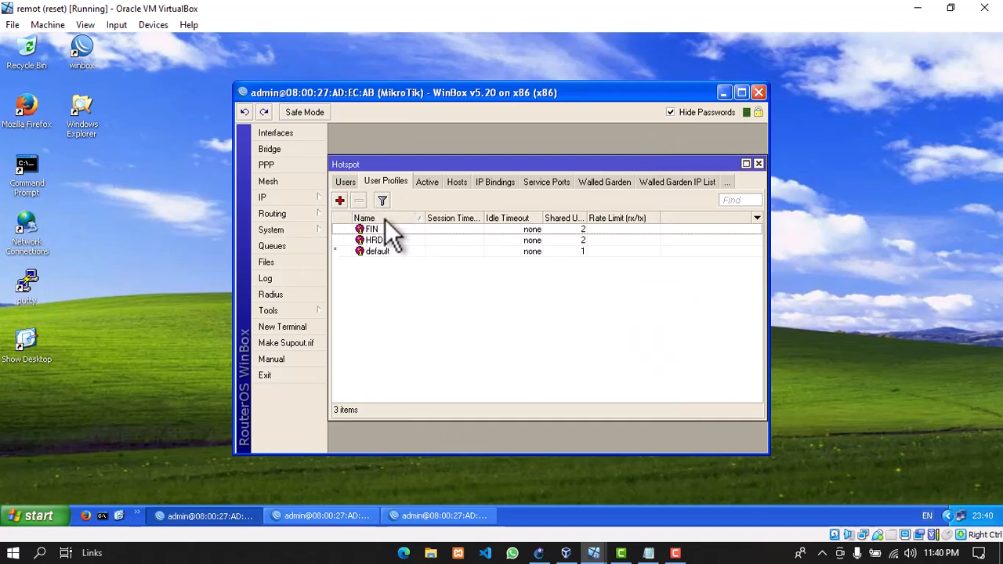
click(346, 183)
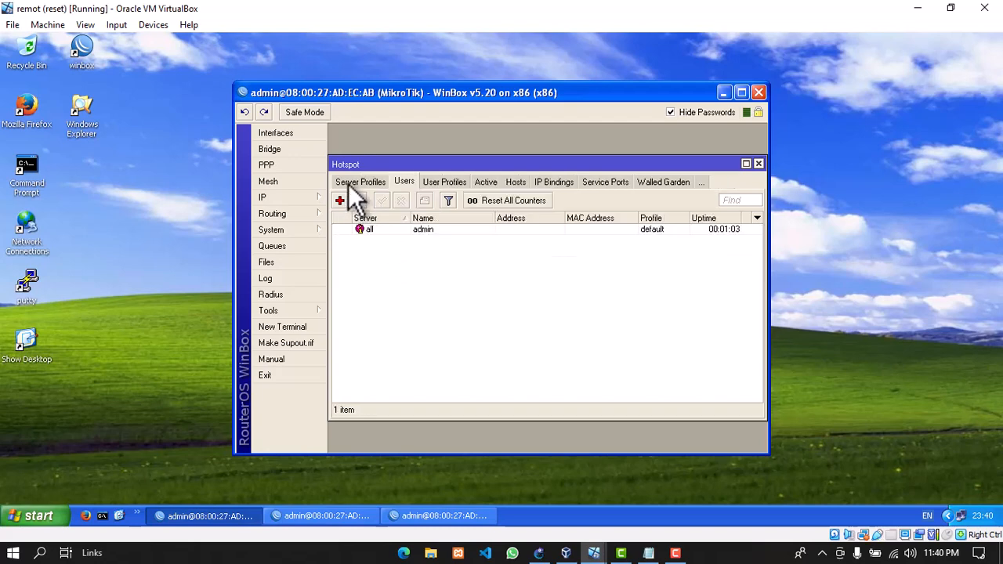
Add hotspot user fin1 on server FIN with profile FIN and a password
click(339, 203)
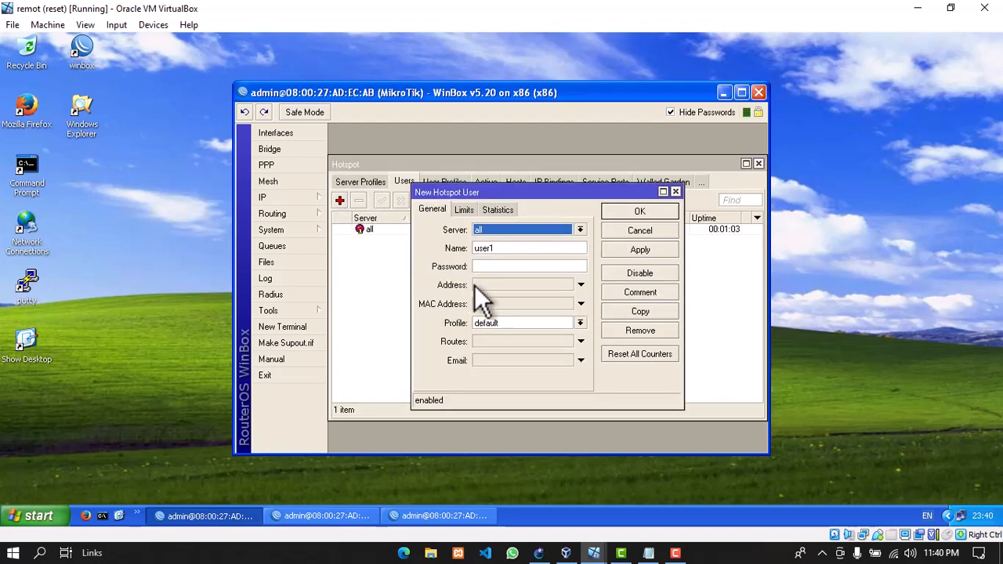
click(532, 225)
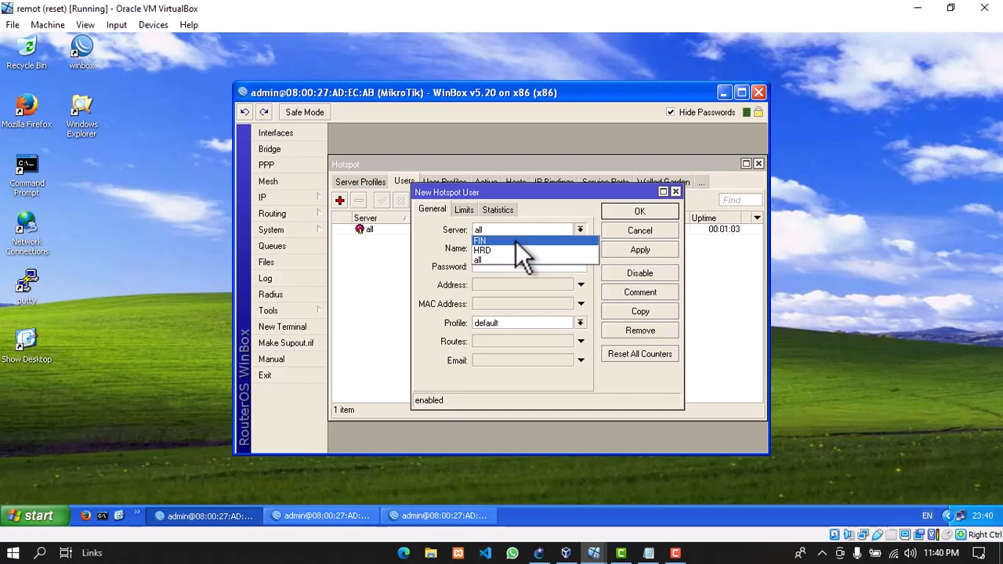
click(516, 240)
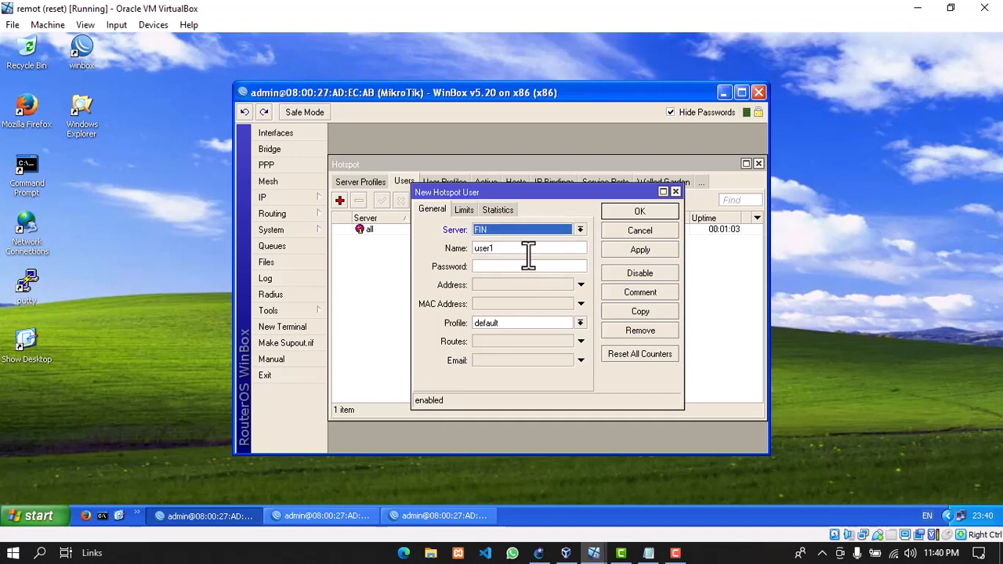
double_click(529, 253)
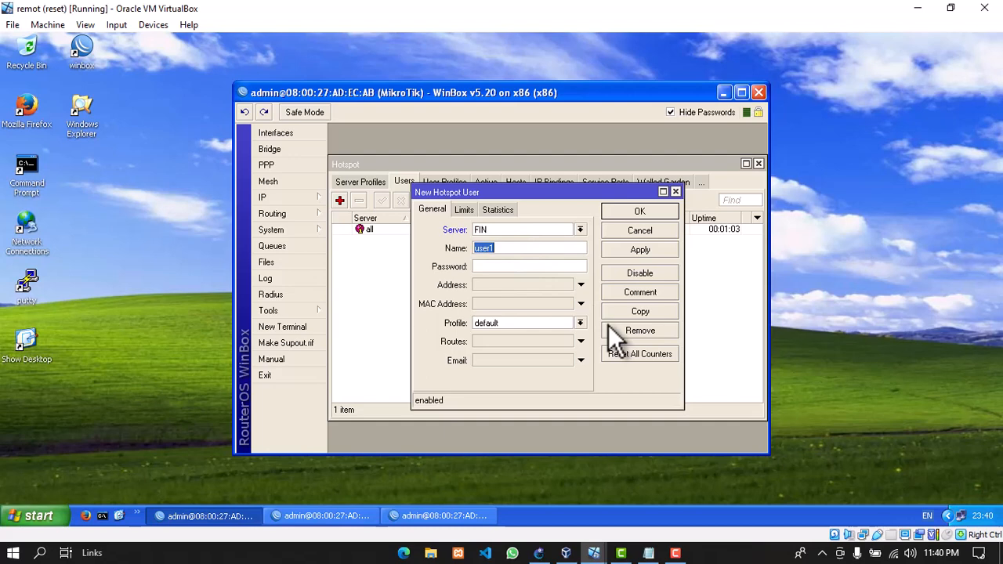
text(fin1)
click(547, 267)
text(123)
click(527, 322)
click(513, 334)
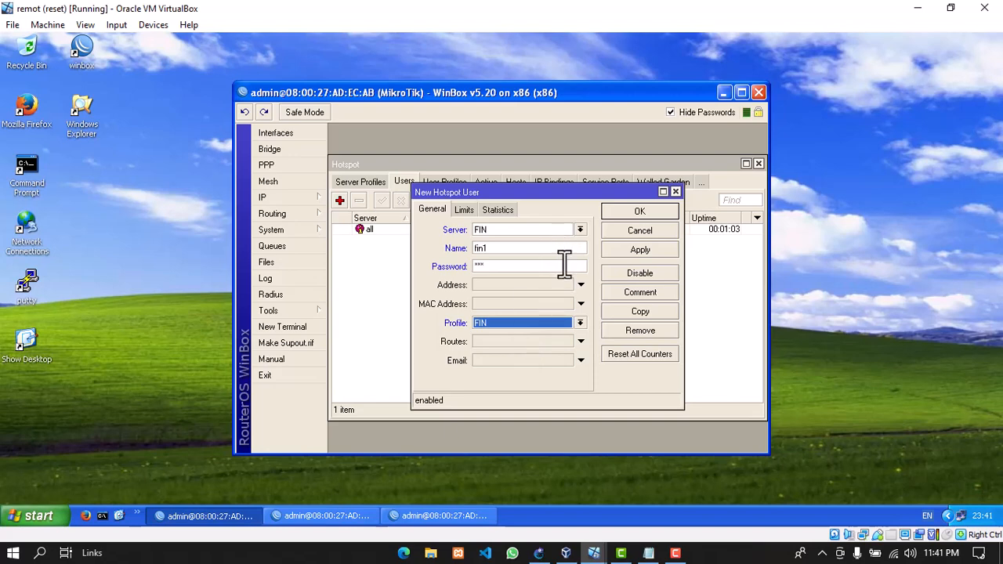
click(501, 265)
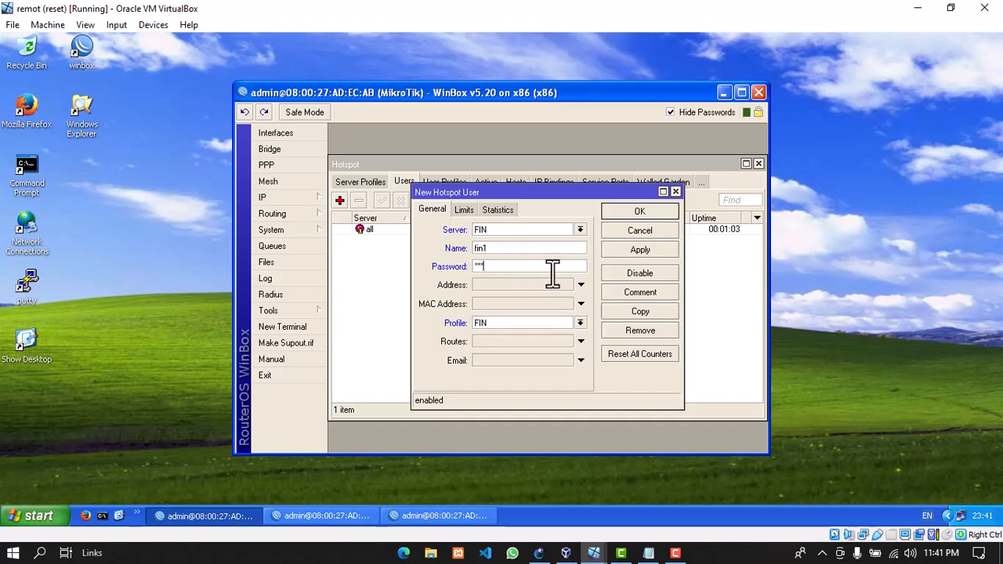
click(643, 249)
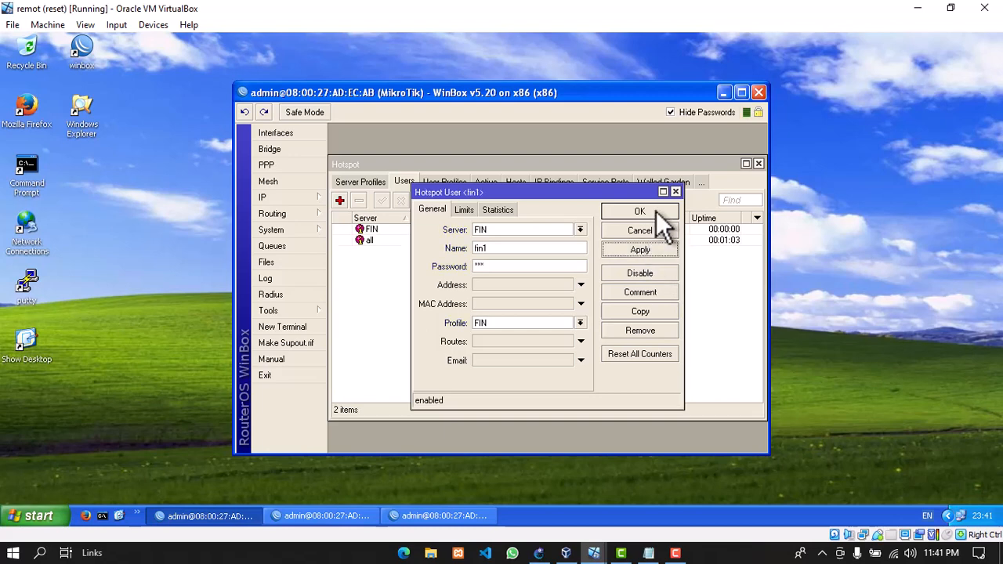
click(655, 211)
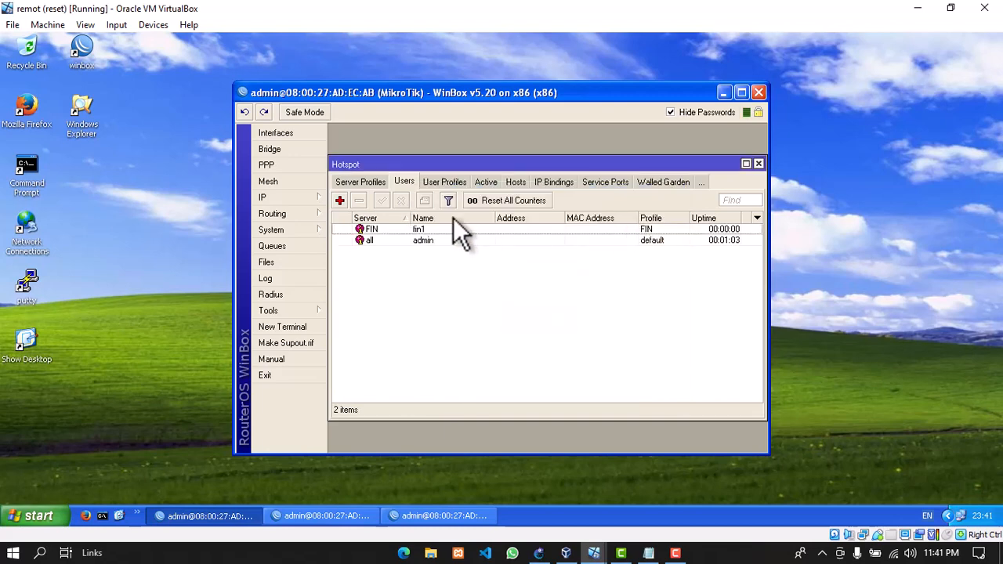
Add hotspot user hrd1 on server HRD with profile HRD and a password
click(339, 201)
click(529, 231)
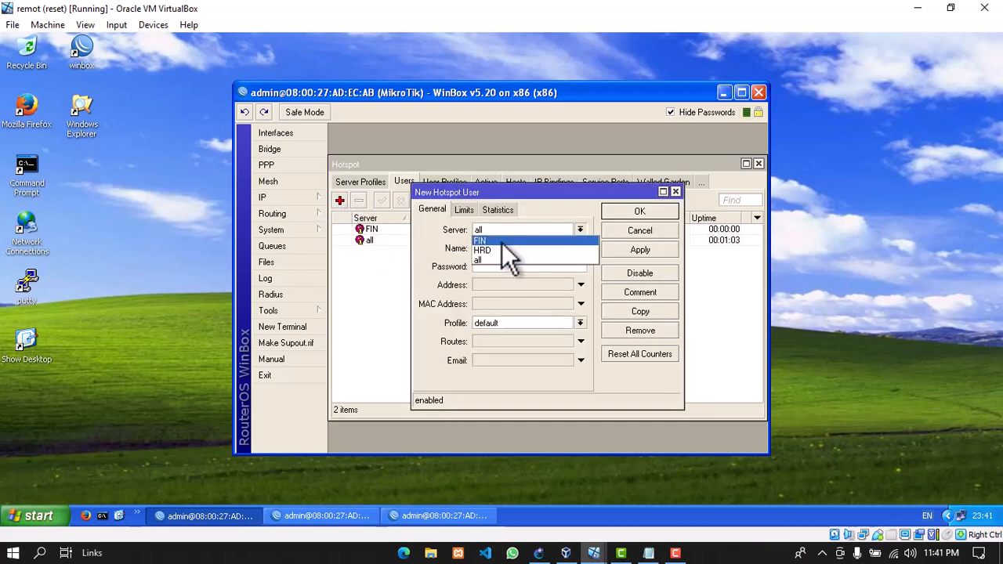
click(495, 249)
click(508, 249)
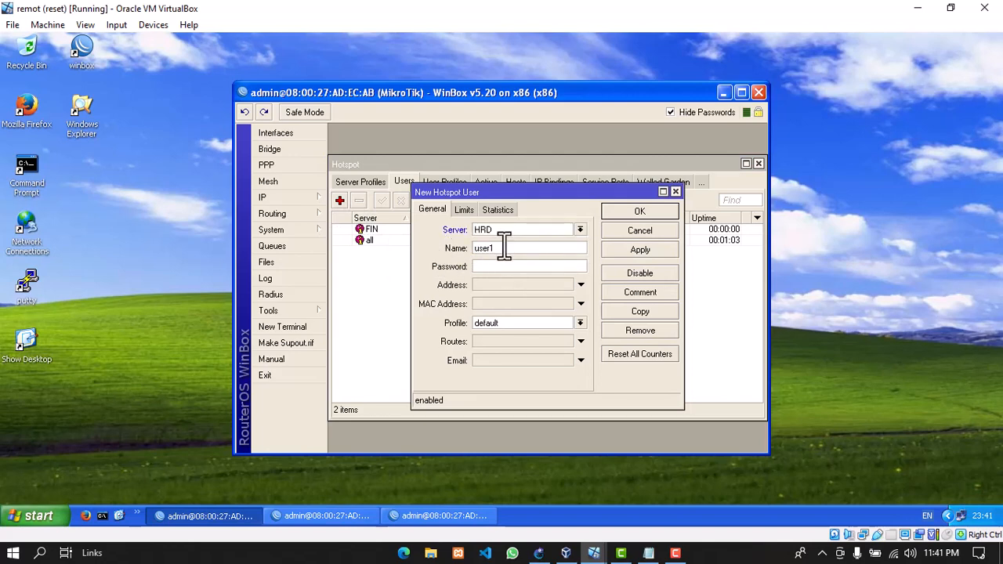
drag(499, 247, 458, 253)
click(475, 254)
key(BackSpace)
text(hrd1)
click(498, 270)
text(***)
click(509, 323)
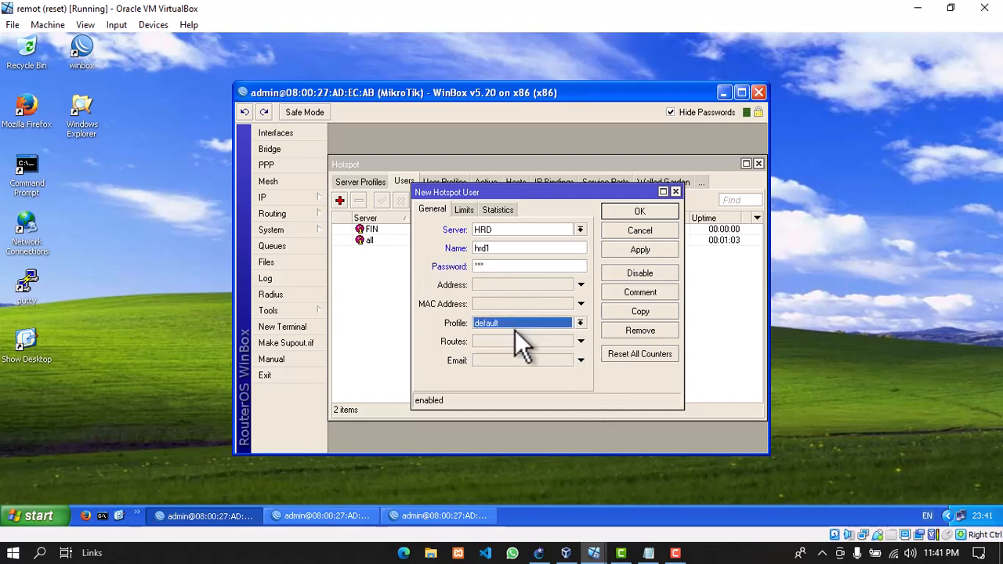
click(502, 322)
click(499, 343)
click(639, 249)
click(643, 217)
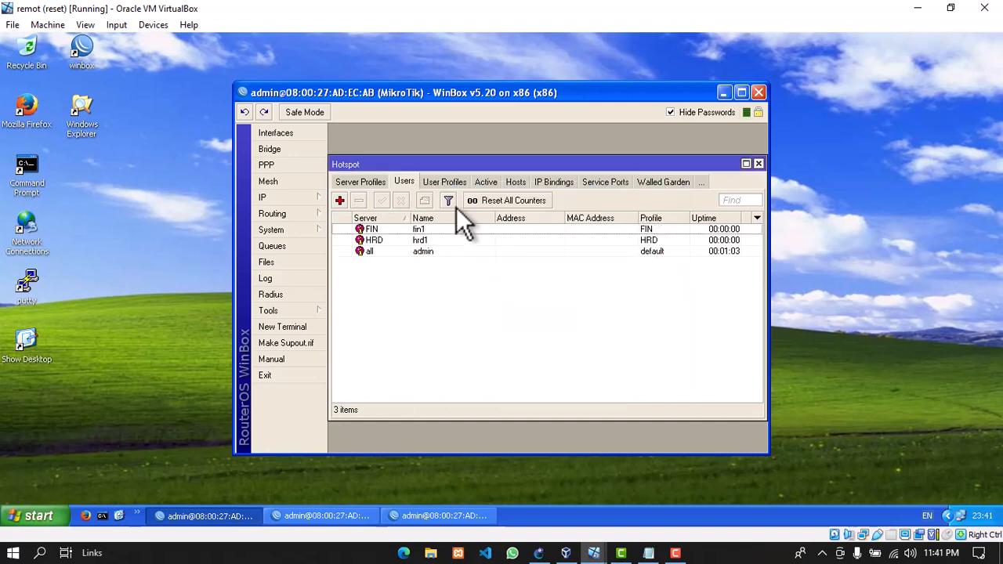
click(724, 92)
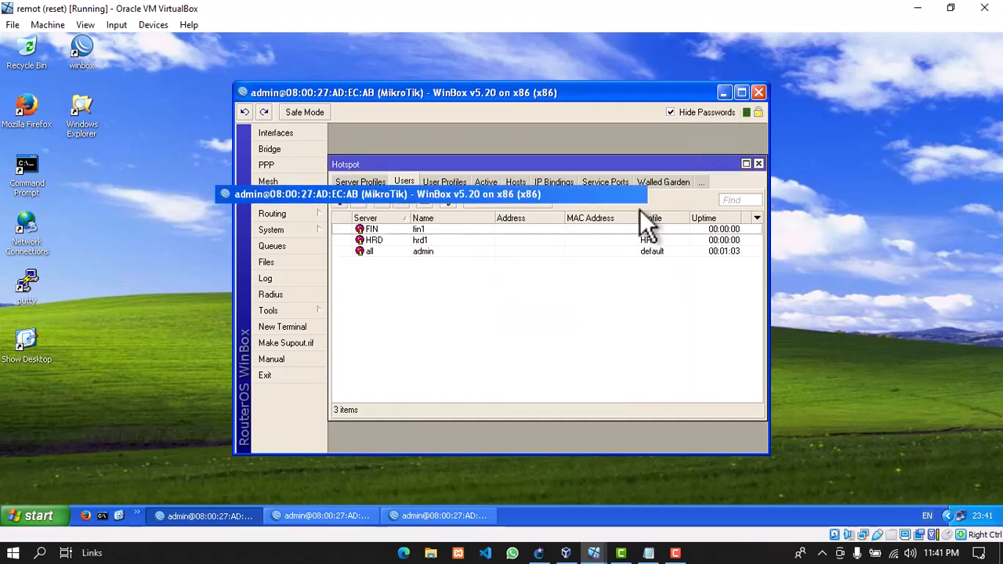
Switch to the fn1 client, close the old tabs and bring up the hotspot login page
mouse_move(596, 553)
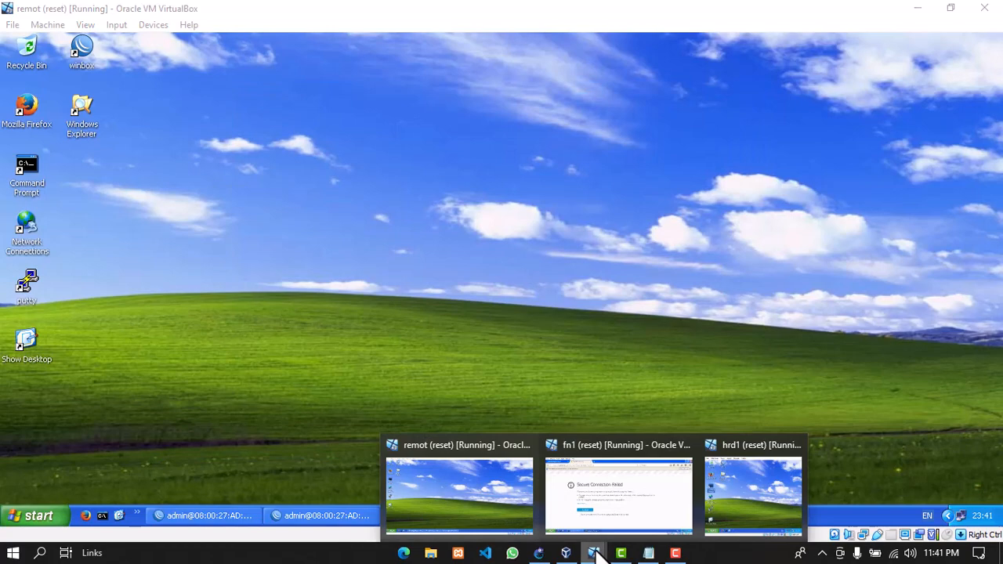
click(594, 474)
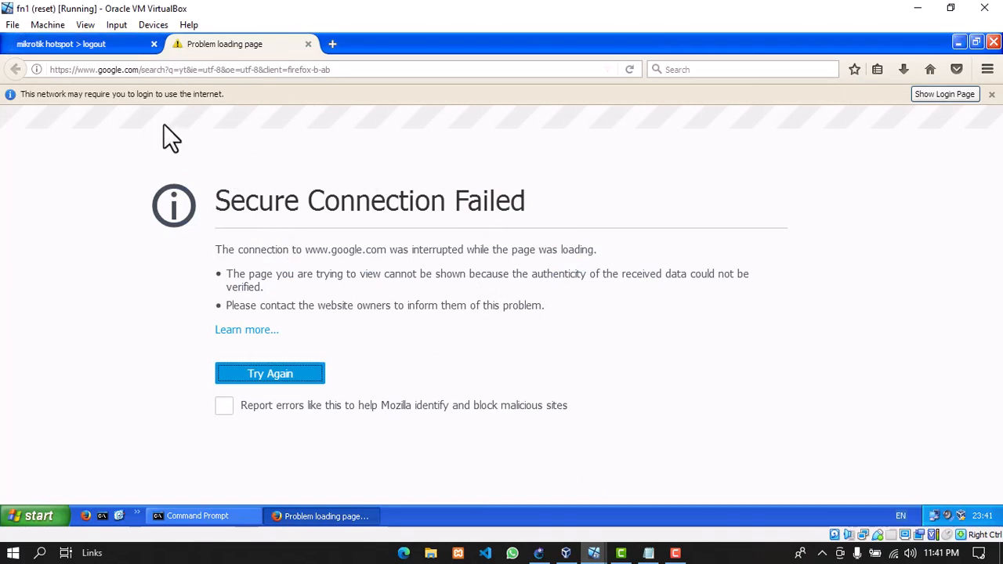
click(155, 43)
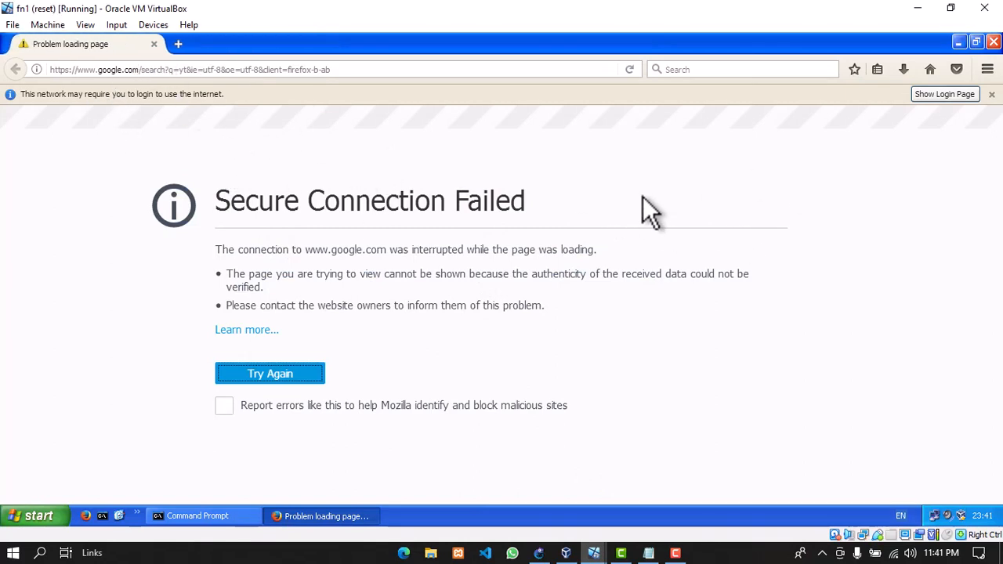
click(935, 97)
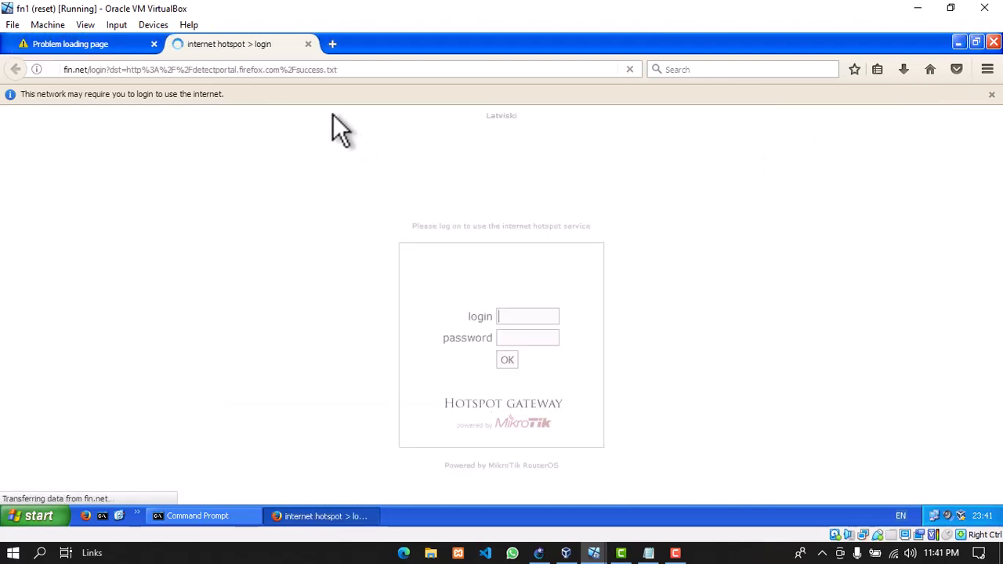
click(153, 43)
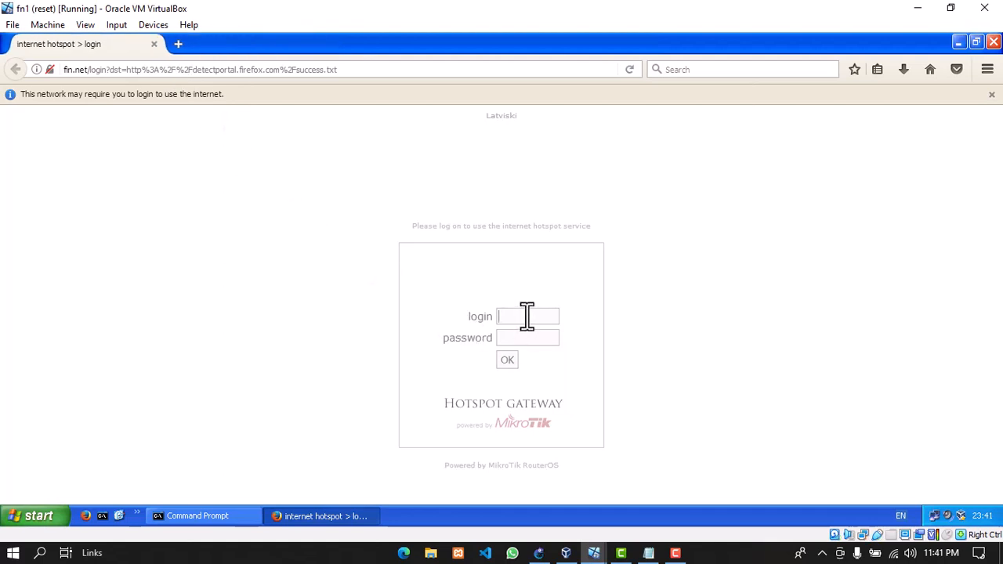
Log in to the FIN hotspot as fin1 with its password, declining to save the login
text(fin1)
click(529, 338)
text(123)
click(505, 361)
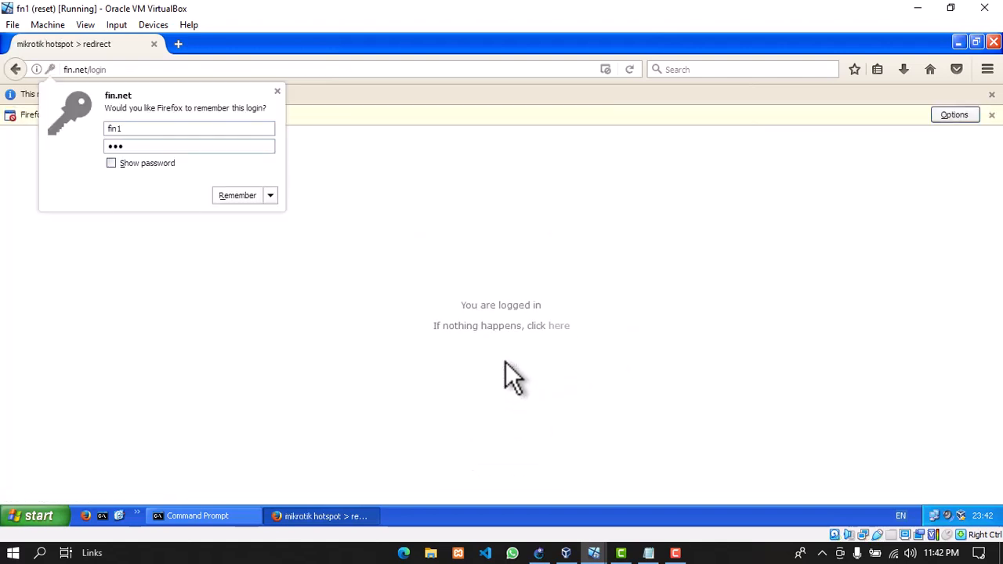
click(278, 91)
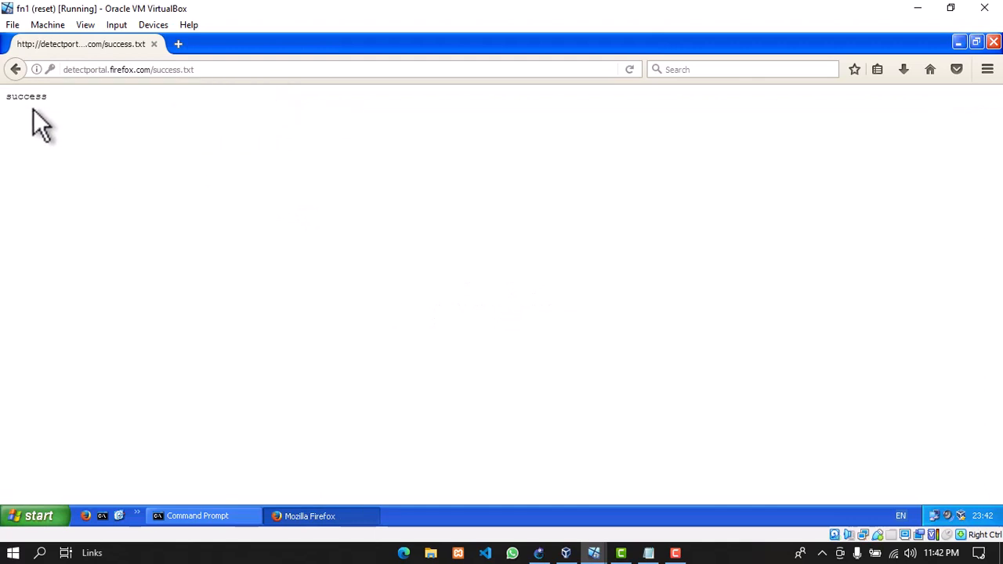
Search Google for yt in a new tab, then close that results tab
click(181, 44)
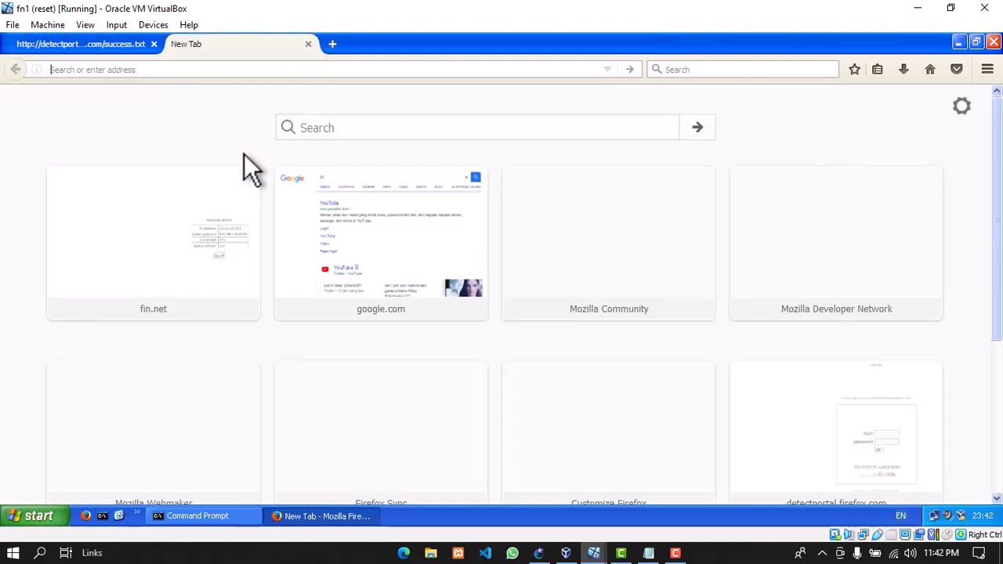
text(yt)
key(Return)
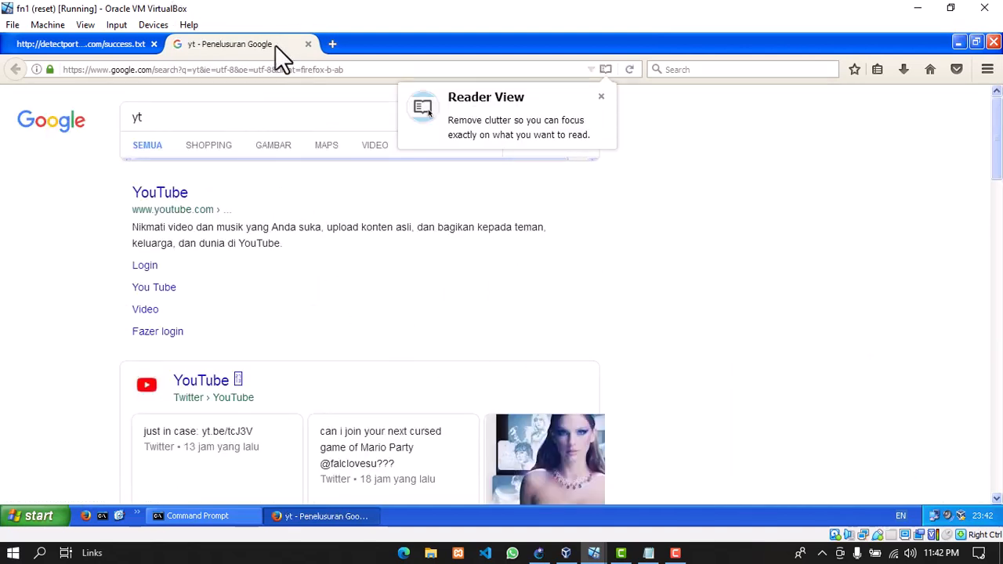
click(308, 43)
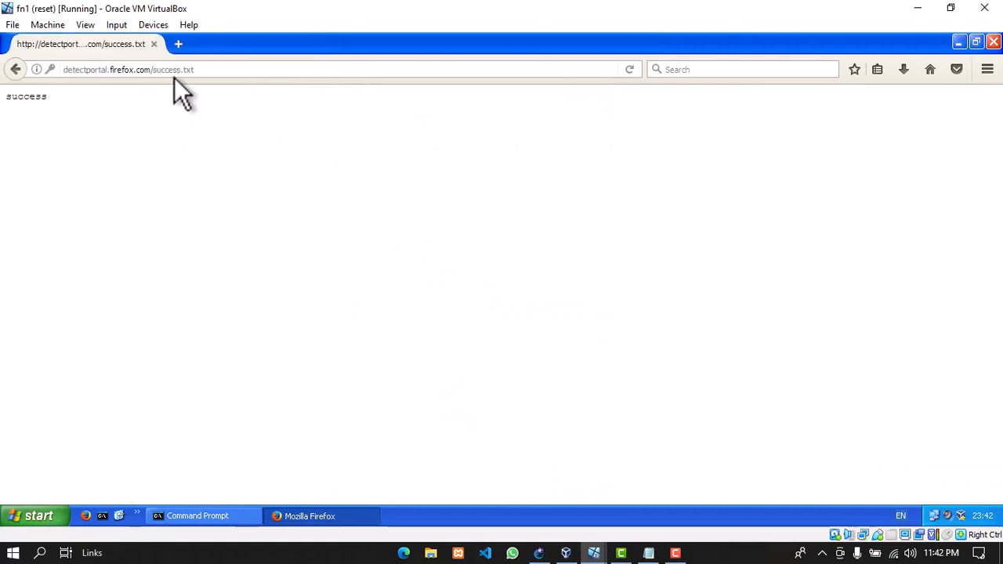
Go to fin.net, log fin1 off the hotspot and return to its login page
click(223, 71)
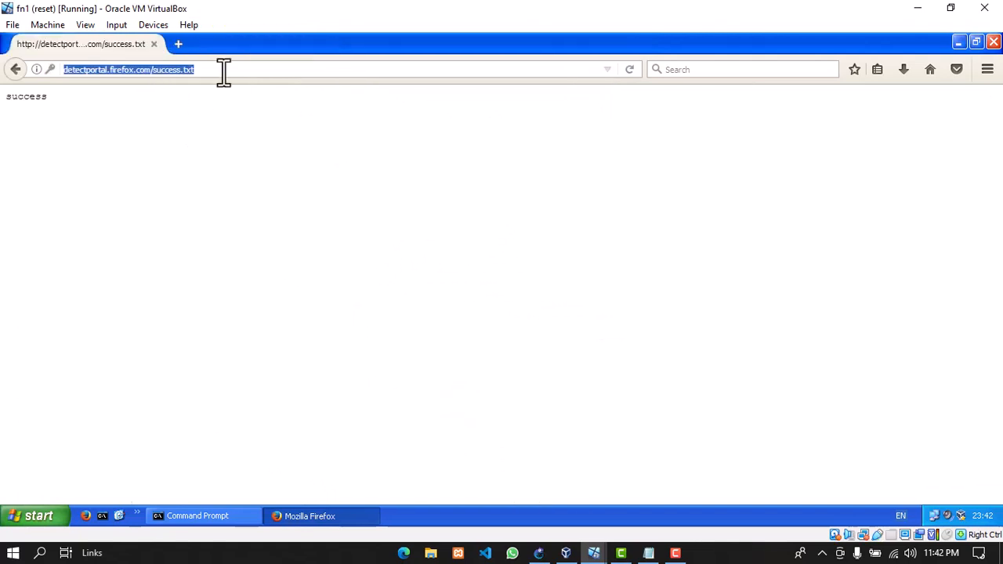
text(fin.net/)
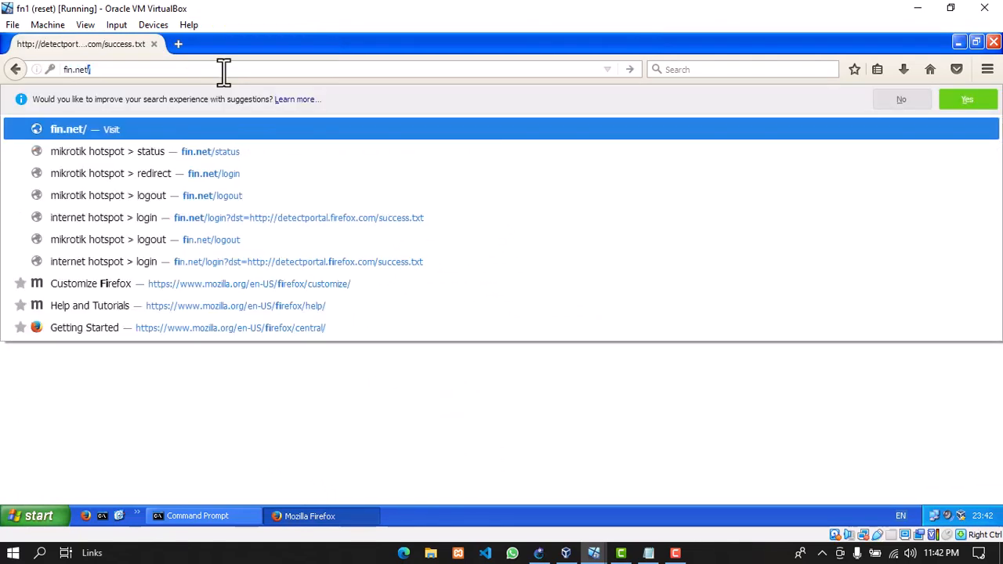
key(Return)
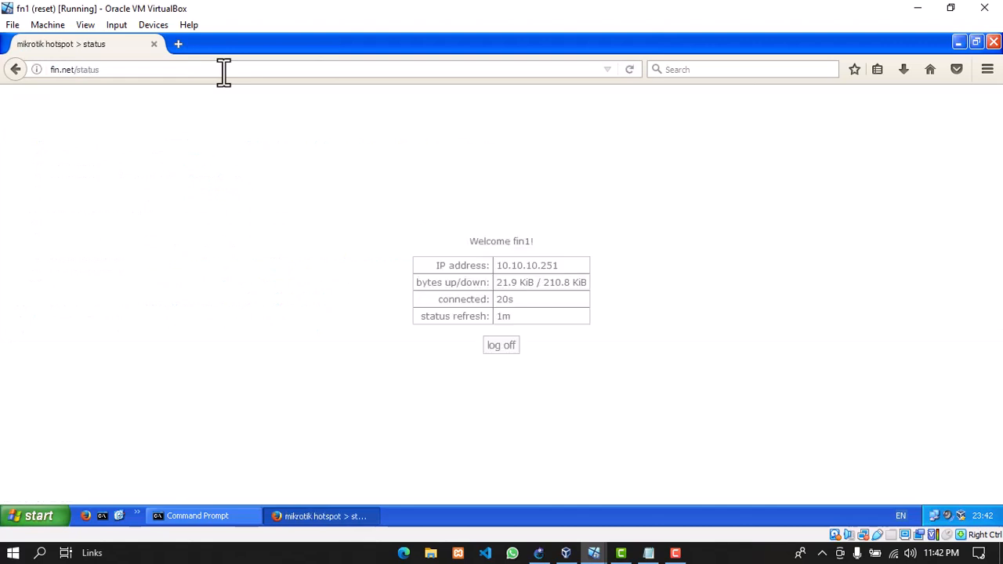
click(510, 349)
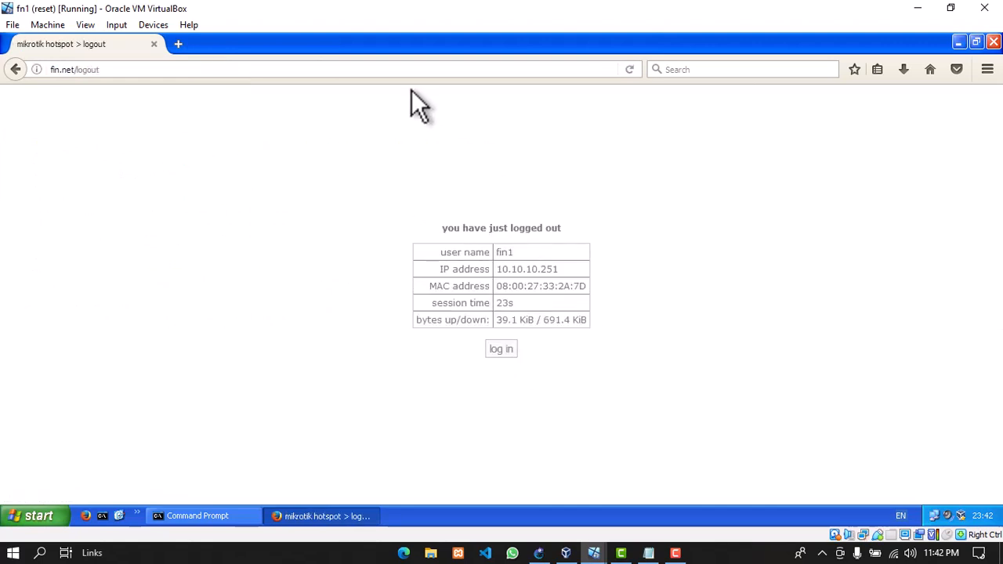
click(501, 349)
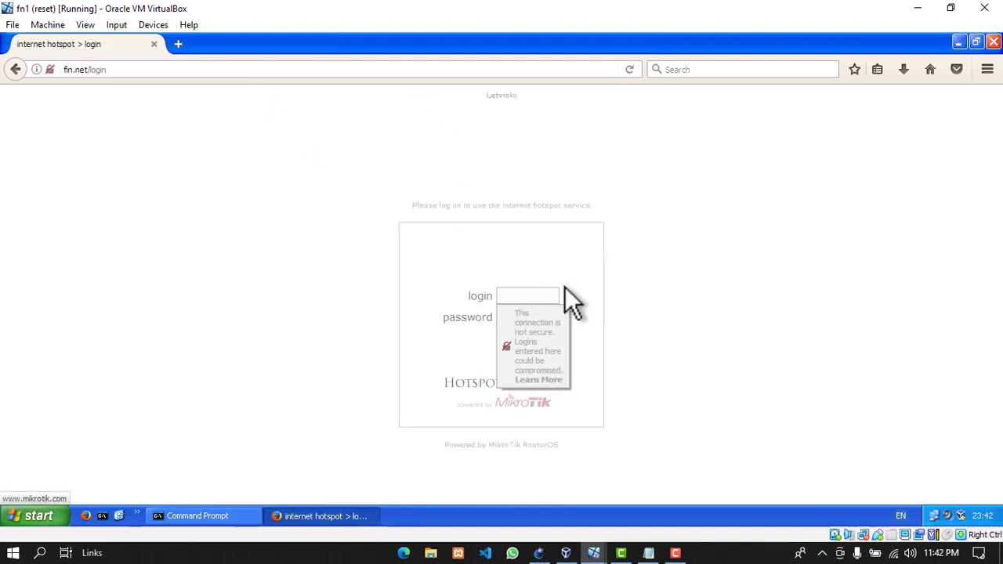
click(917, 8)
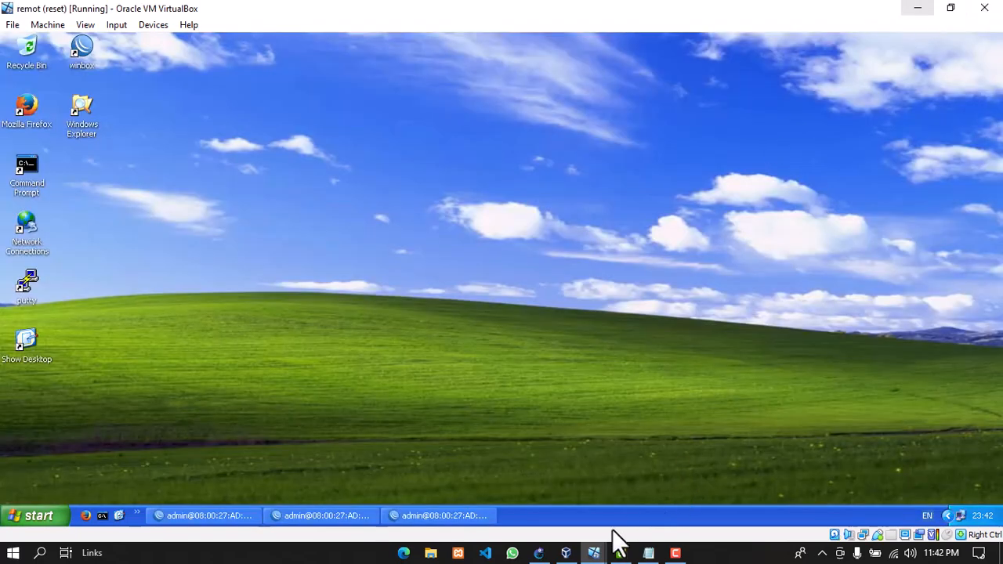
Bring the hrd1 VM forward full screen, refresh its desktop and launch Firefox
mouse_move(594, 553)
click(736, 502)
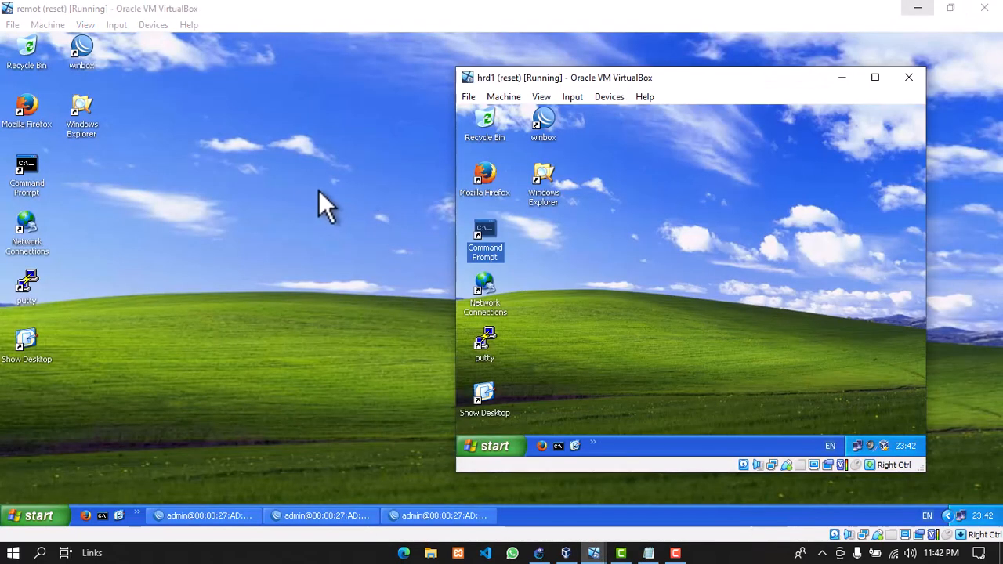
click(482, 182)
click(917, 8)
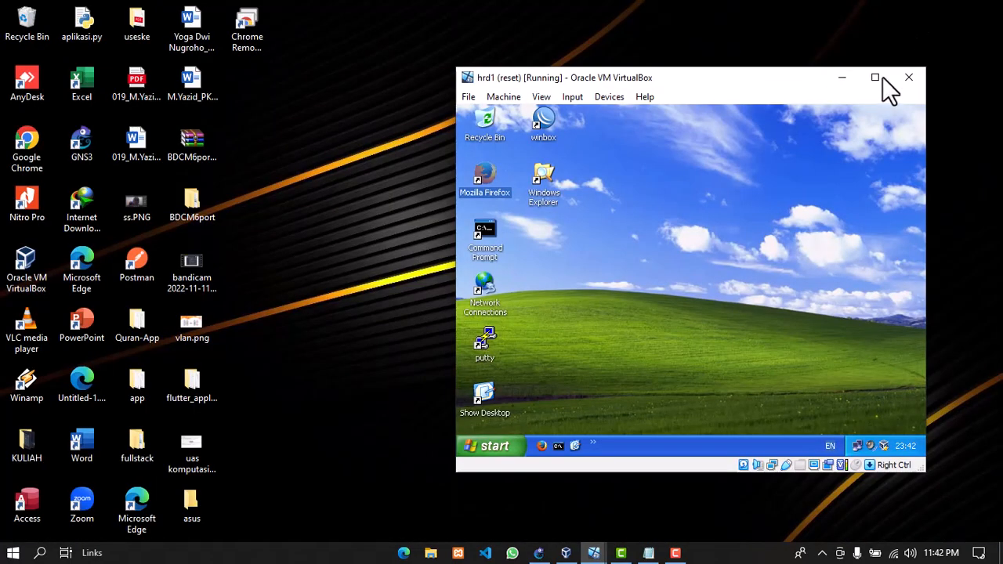
click(875, 77)
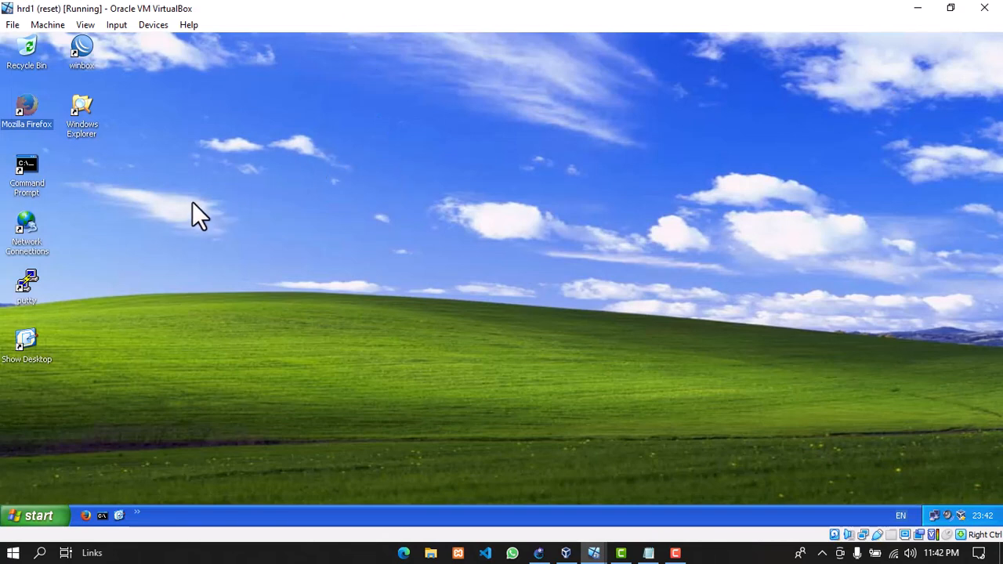
right_click(286, 166)
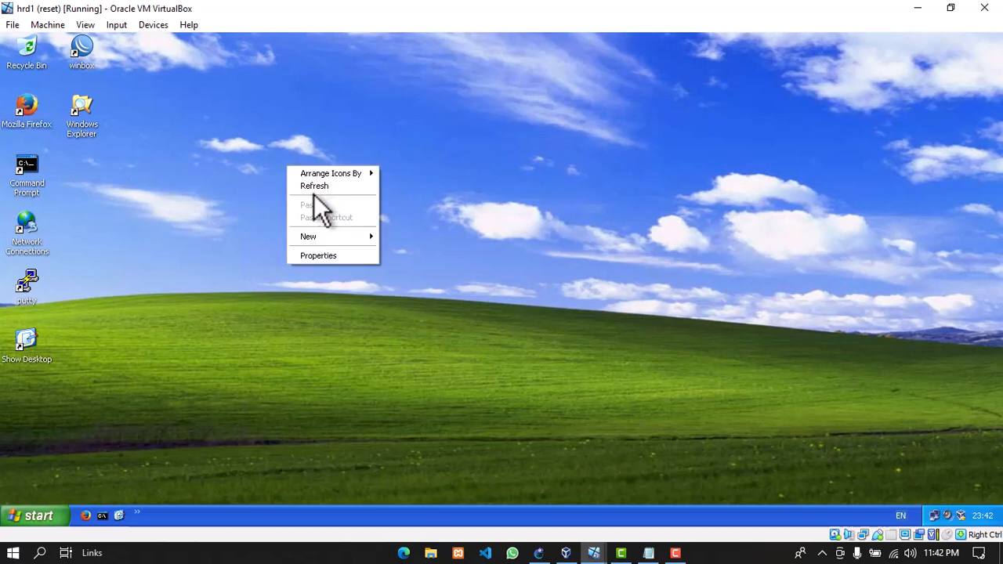
click(312, 184)
click(24, 107)
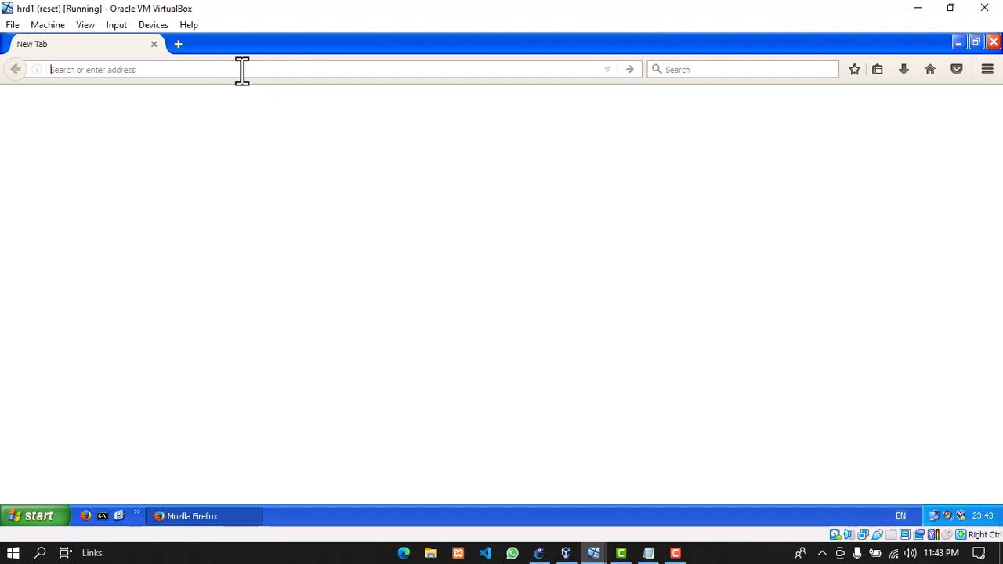
Open hrd.net, log the admin session off and return to the login form
text(hrd)
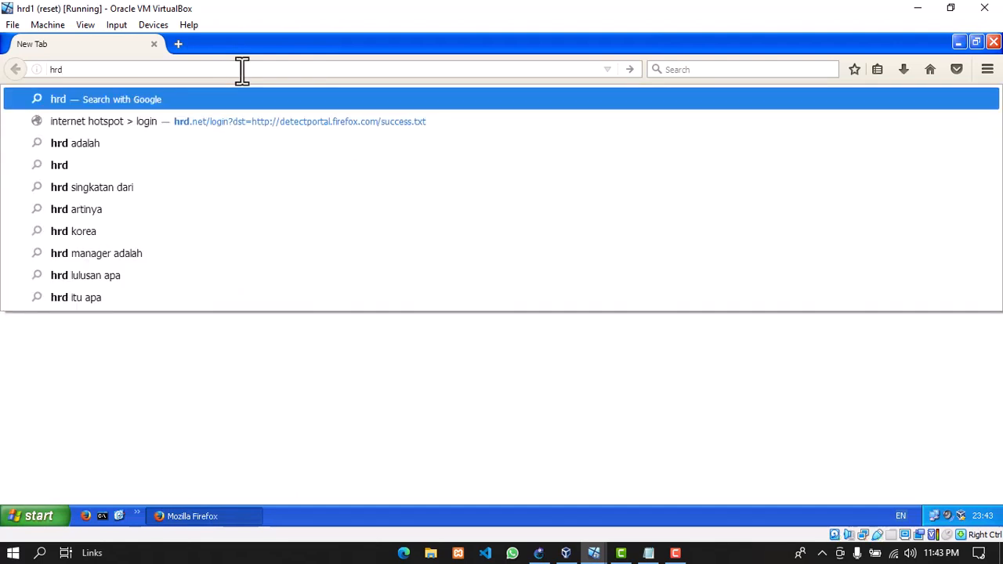
key(Down)
key(Up)
text(.net)
key(Return)
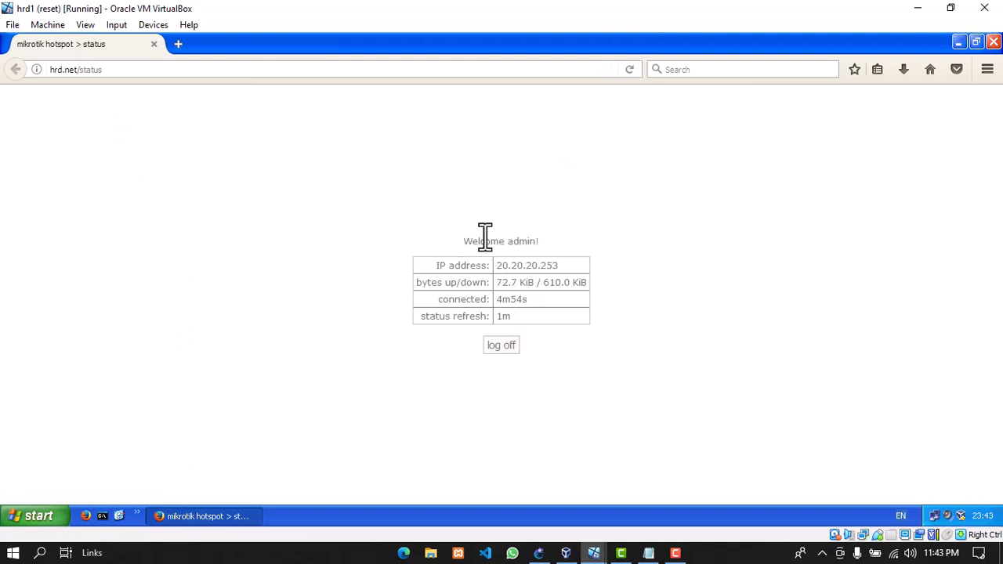
click(491, 345)
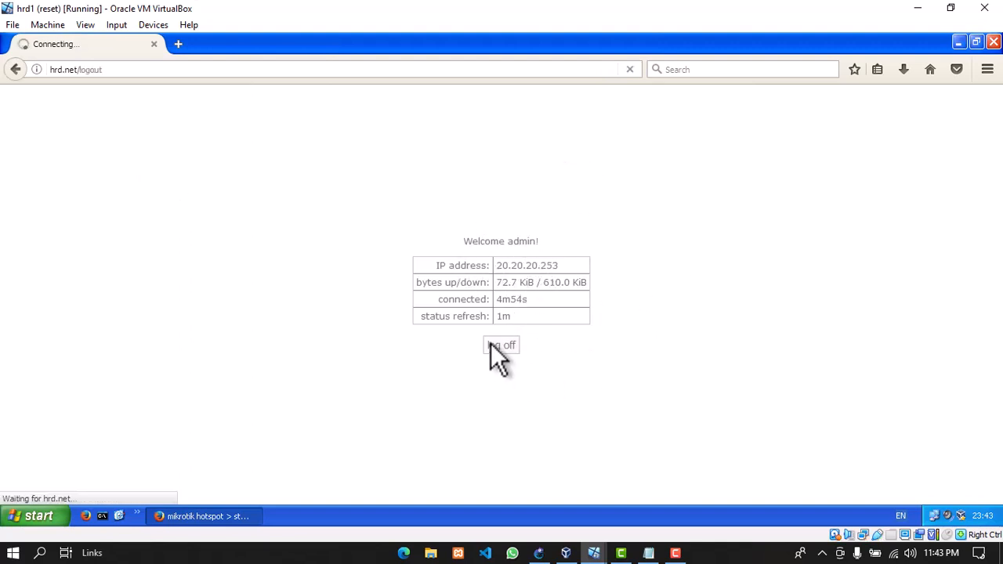
click(502, 349)
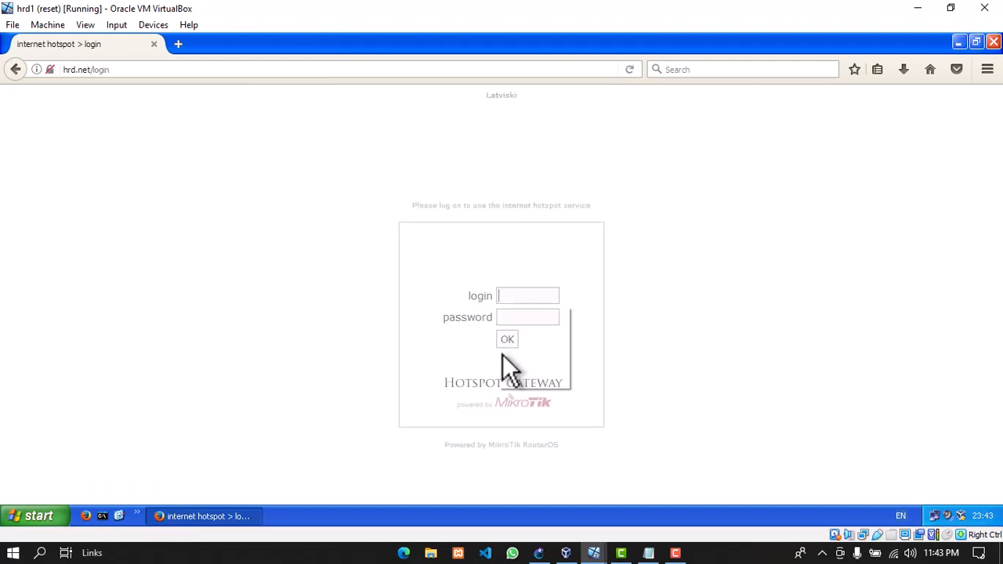
Dismiss the insecure-connection warning and sign in as hrd1 with its password
click(740, 317)
click(530, 296)
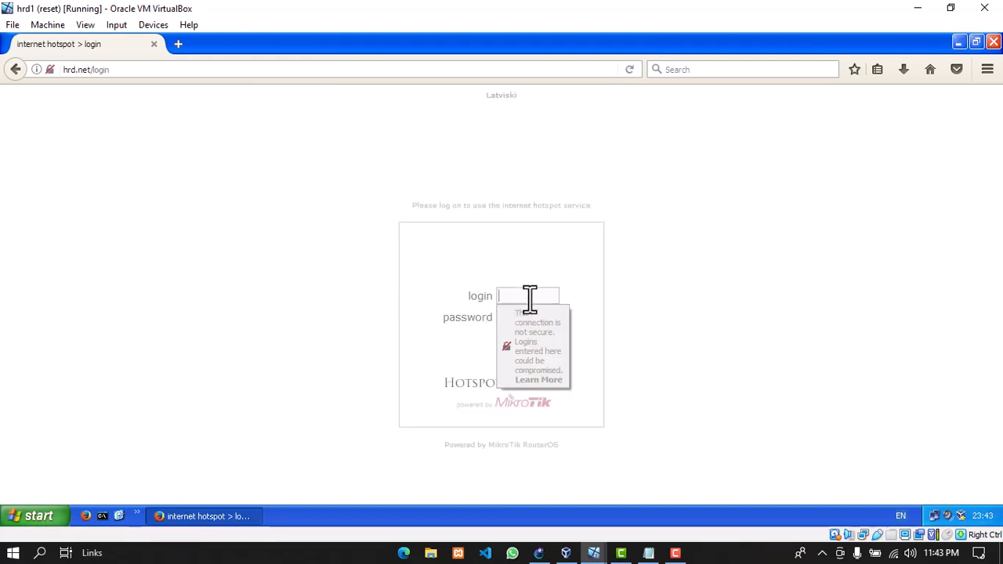
text(hrd1)
key(Tab)
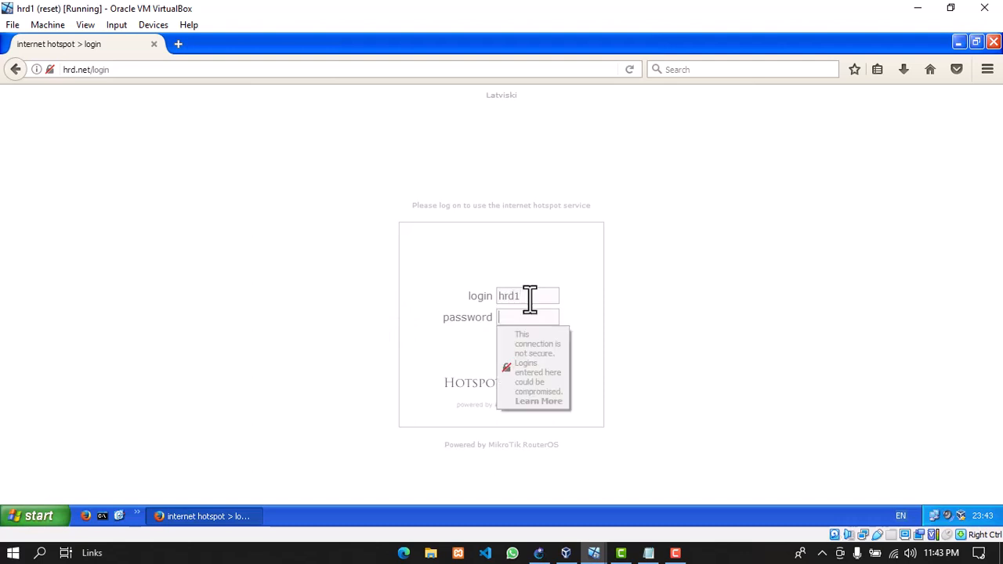
text(123)
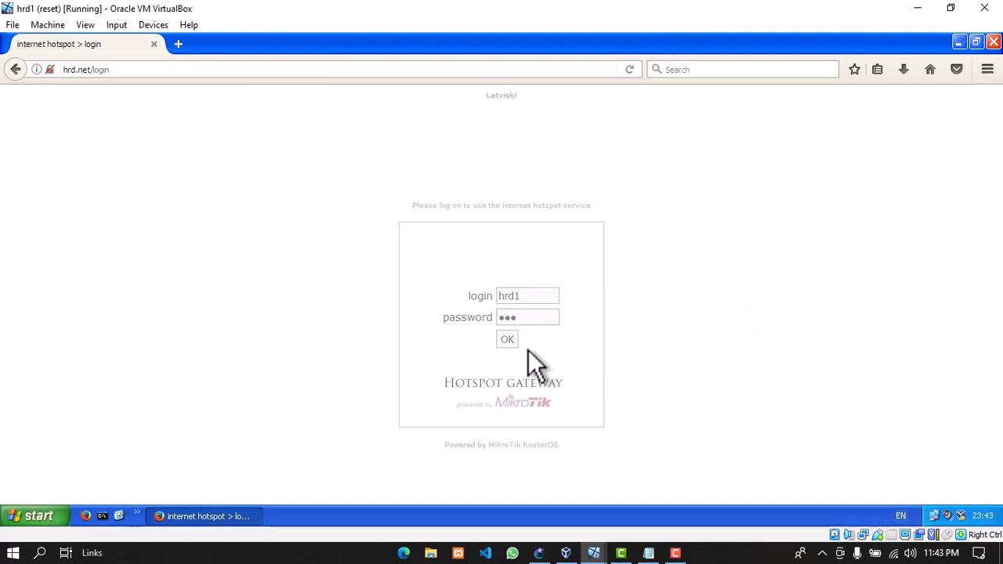
click(508, 340)
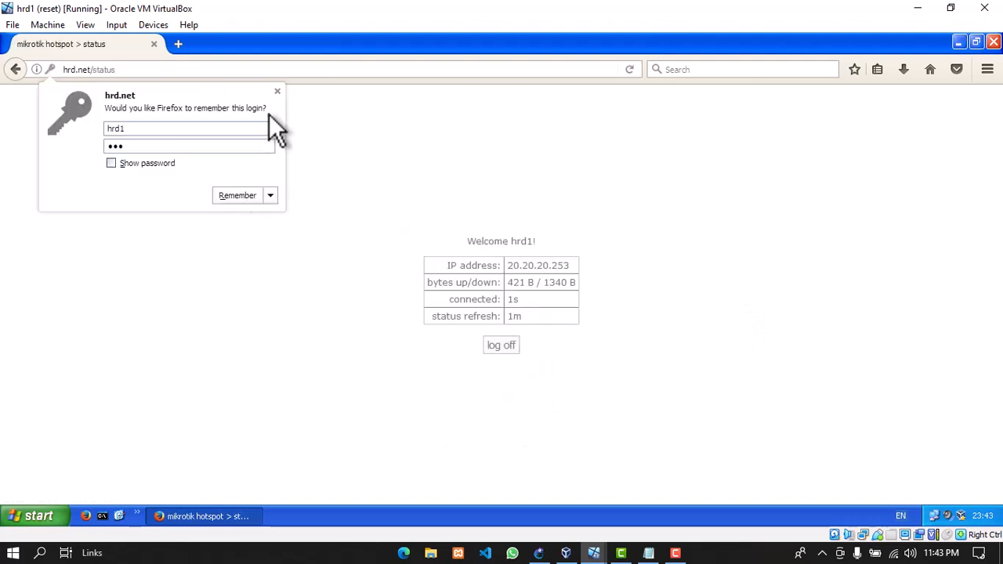
Search Google for yt in a new tab, then return to the hrd.net status tab
click(274, 93)
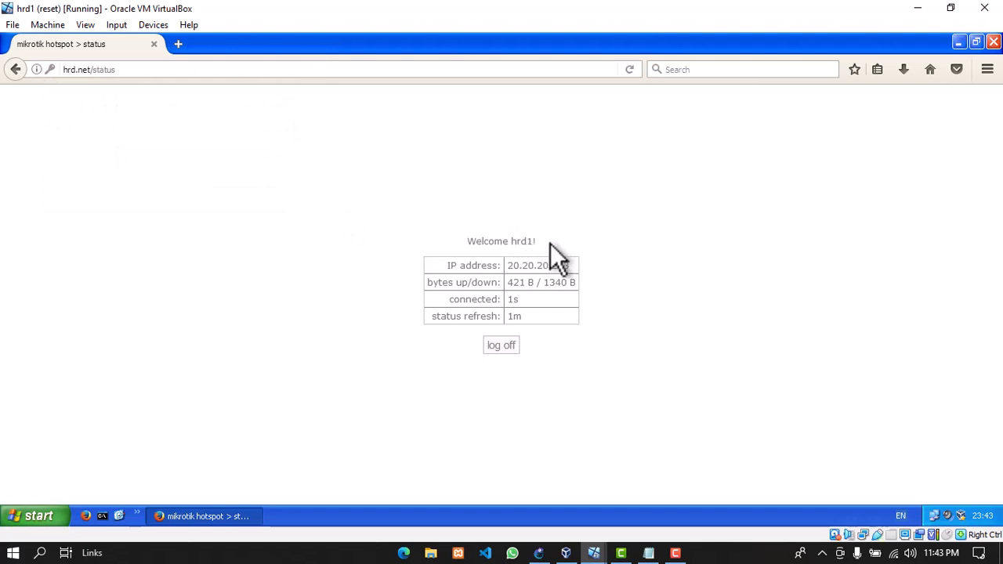
click(176, 44)
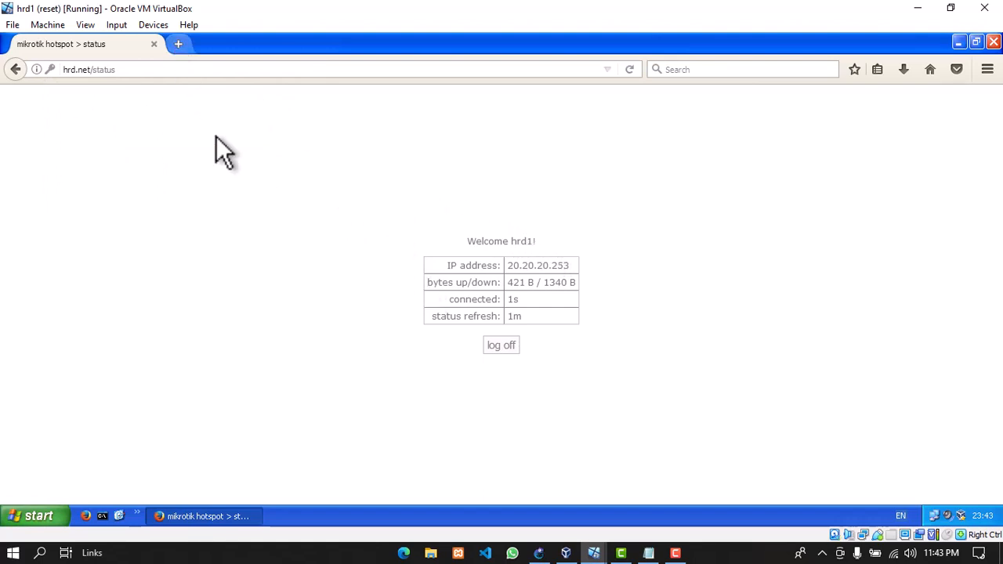
text(yt)
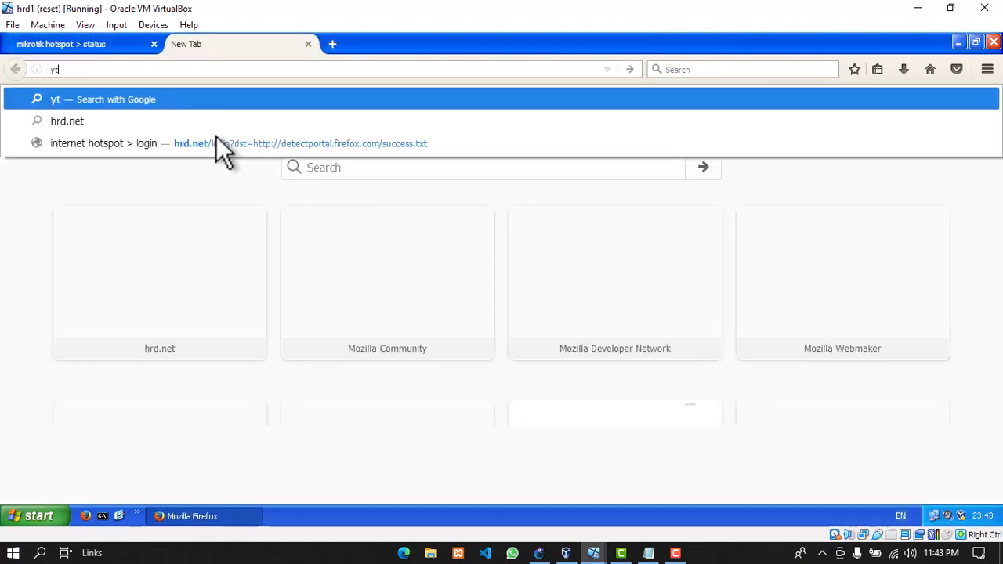
key(Return)
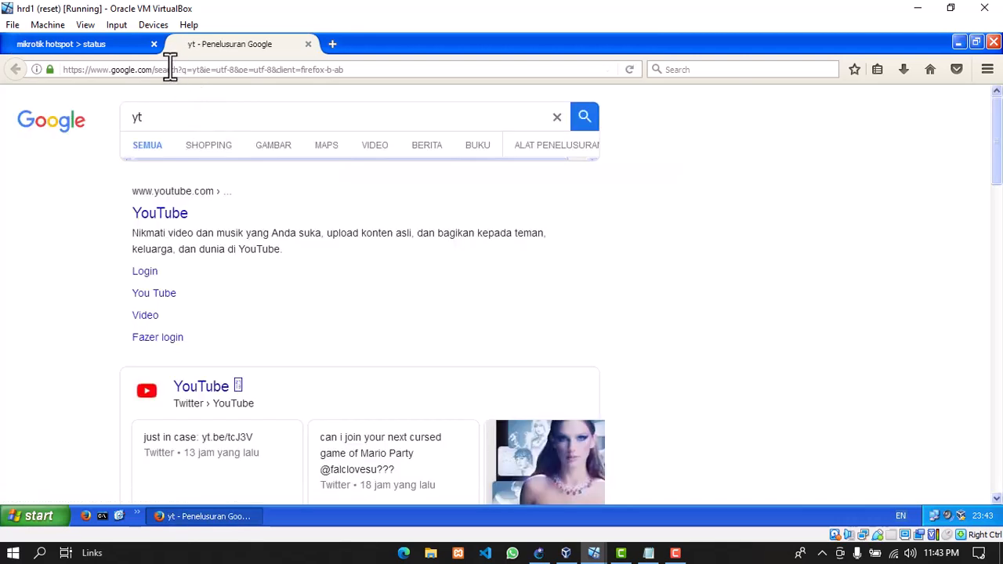
click(112, 44)
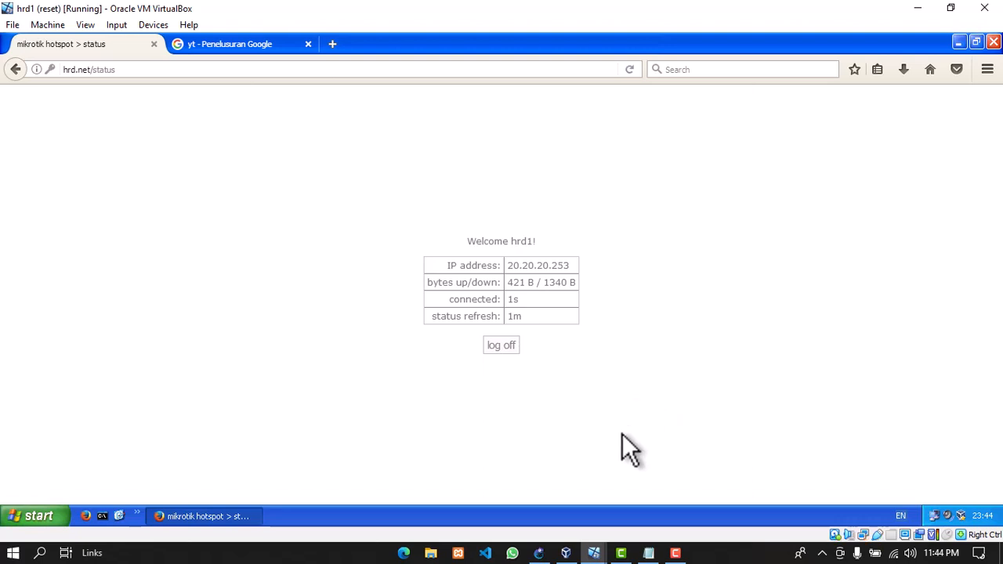
click(677, 553)
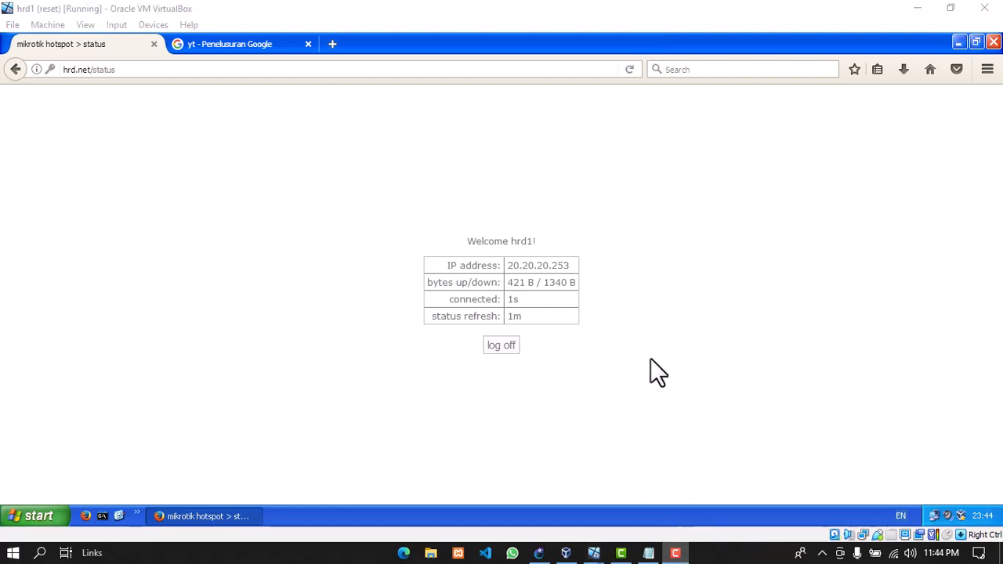